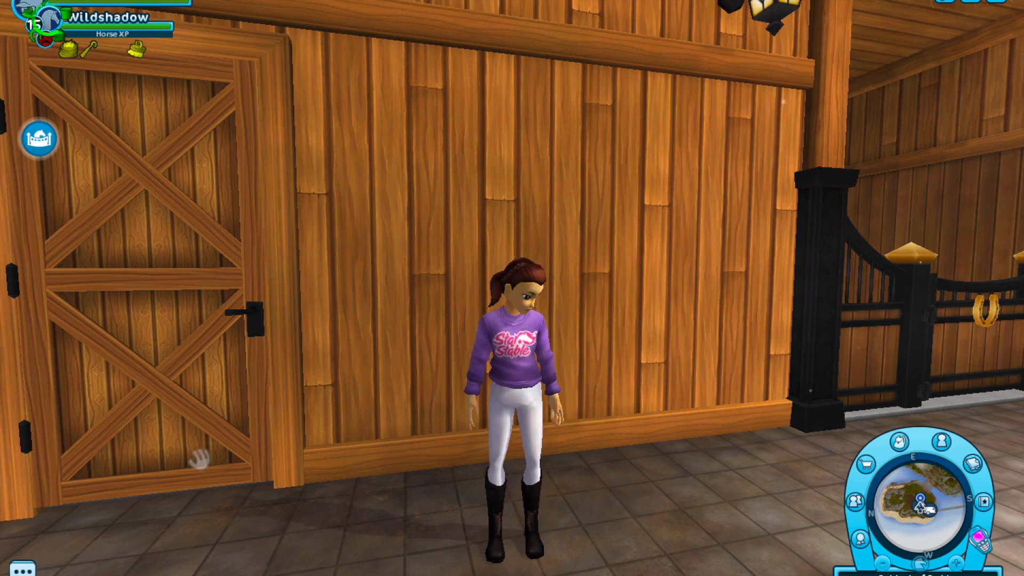
Step: Walk the avatar and turn the camera so she stands in front of the plain wooden stable wall
{"action": "left_click_drag", "start_coordinate": [313, 418], "coordinate": [313, 417]}
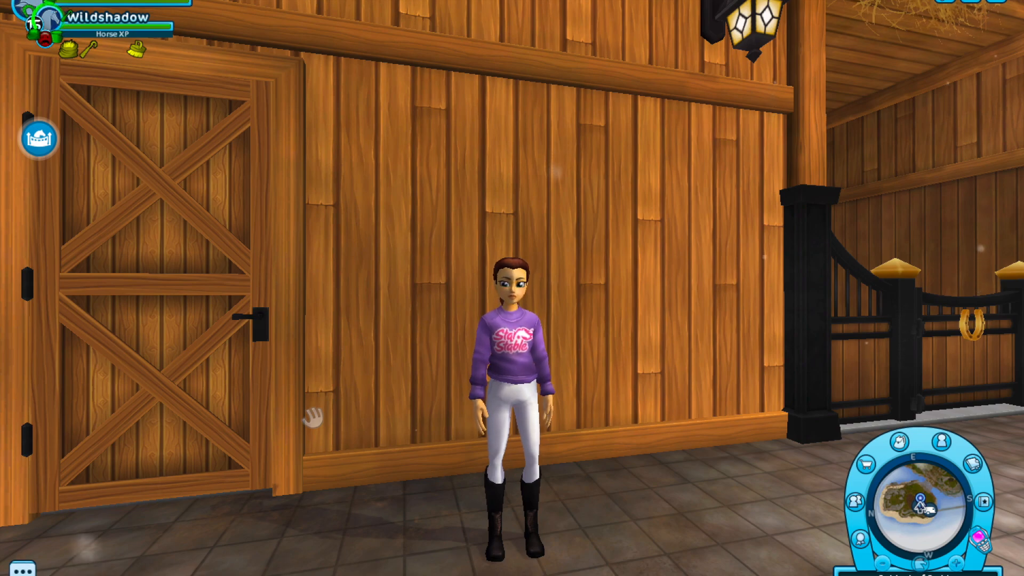
{"action": "mouse_move", "coordinate": [313, 418]}
{"action": "left_mouse_down"}
{"action": "mouse_move", "coordinate": [458, 418]}
{"action": "mouse_move", "coordinate": [282, 418]}
{"action": "mouse_move", "coordinate": [313, 417]}
{"action": "left_mouse_up"}
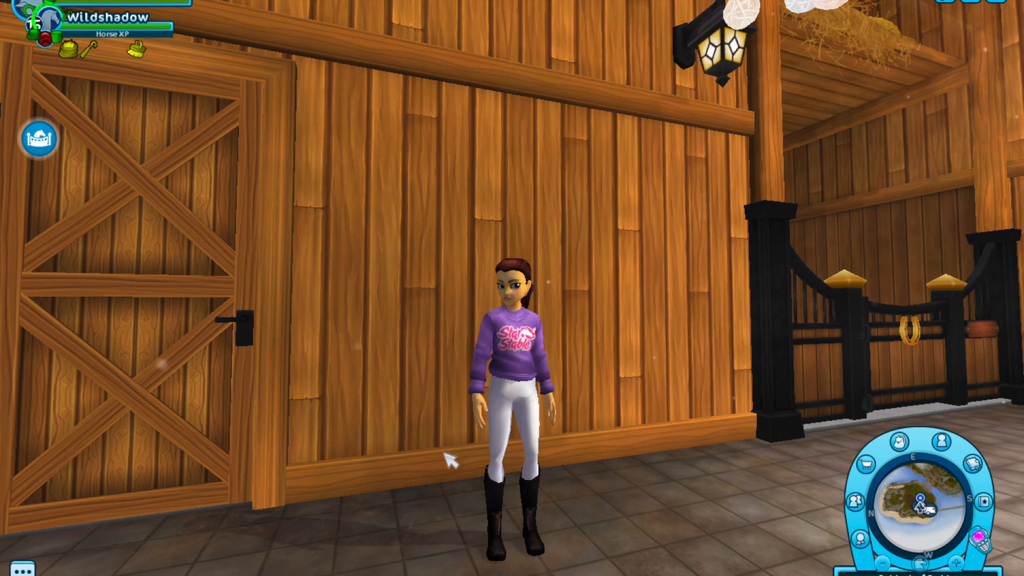
{"action": "left_click_drag", "start_coordinate": [604, 471], "coordinate": [580, 471]}
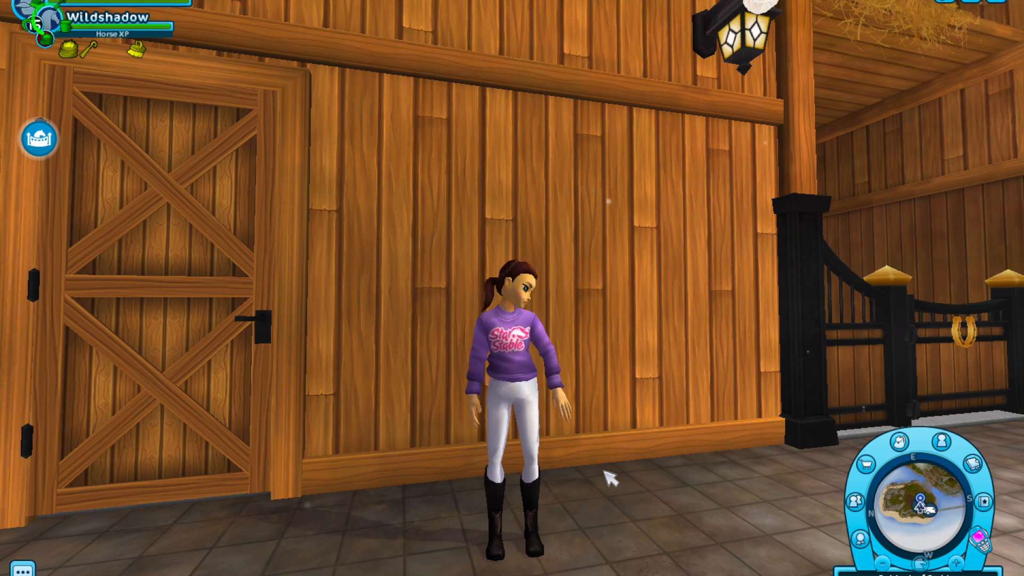
{"action": "key", "text": "s"}
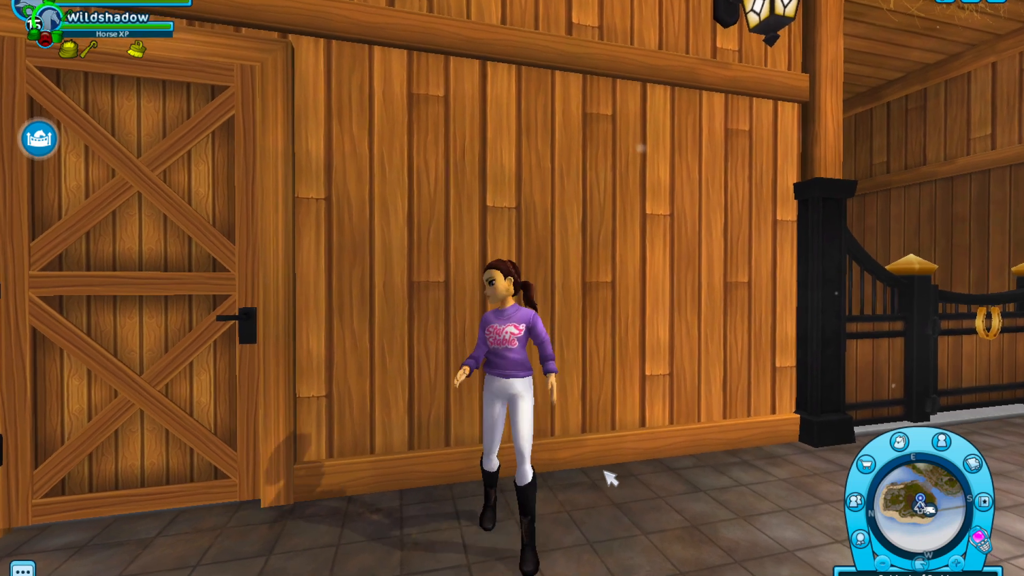
{"action": "key", "text": "s"}
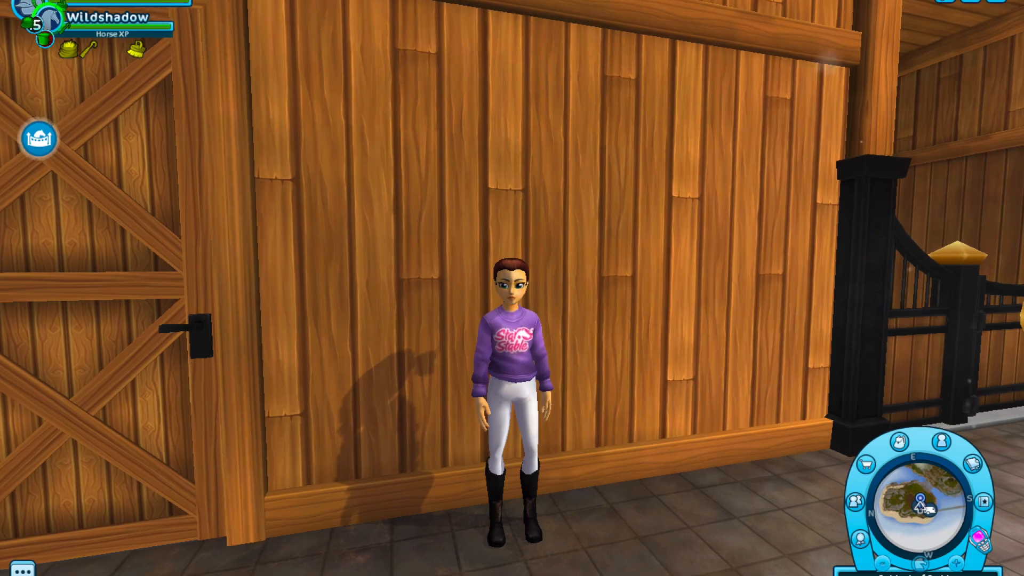
{"action": "mouse_move", "coordinate": [605, 472]}
{"action": "left_mouse_down"}
{"action": "mouse_move", "coordinate": [554, 469]}
{"action": "mouse_move", "coordinate": [605, 471]}
{"action": "left_mouse_up"}
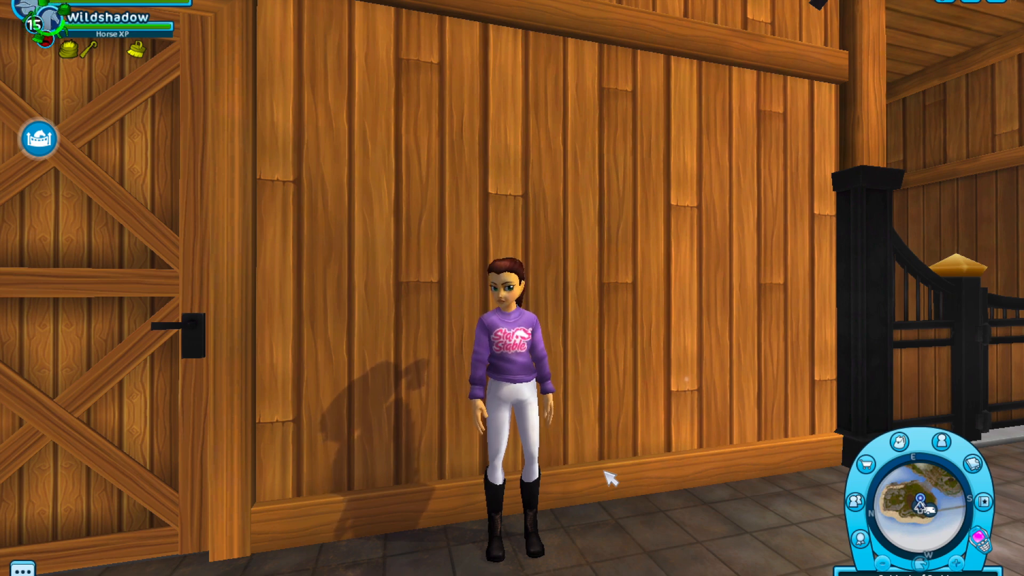
{"action": "key", "text": "w"}
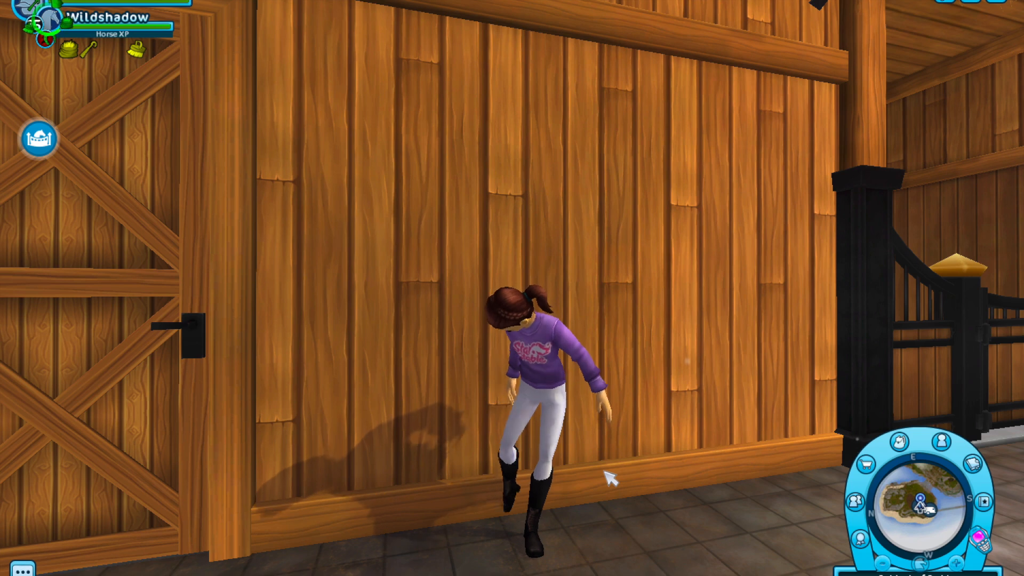
{"action": "left_click_drag", "start_coordinate": [631, 467], "coordinate": [628, 462]}
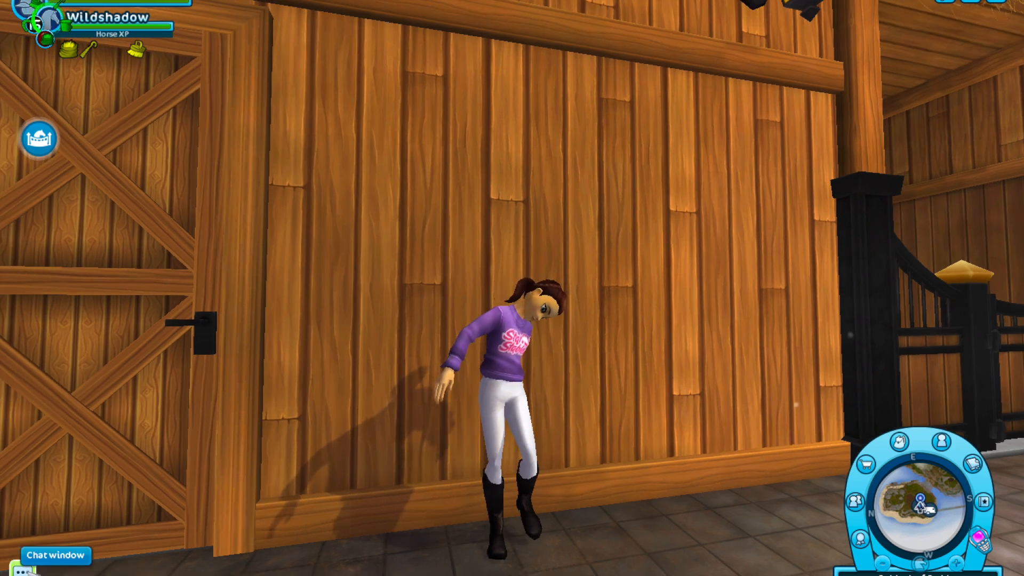
Step: Open the chat window and play the /happy and /not listening emotes on the avatar
{"action": "left_click", "coordinate": [23, 569]}
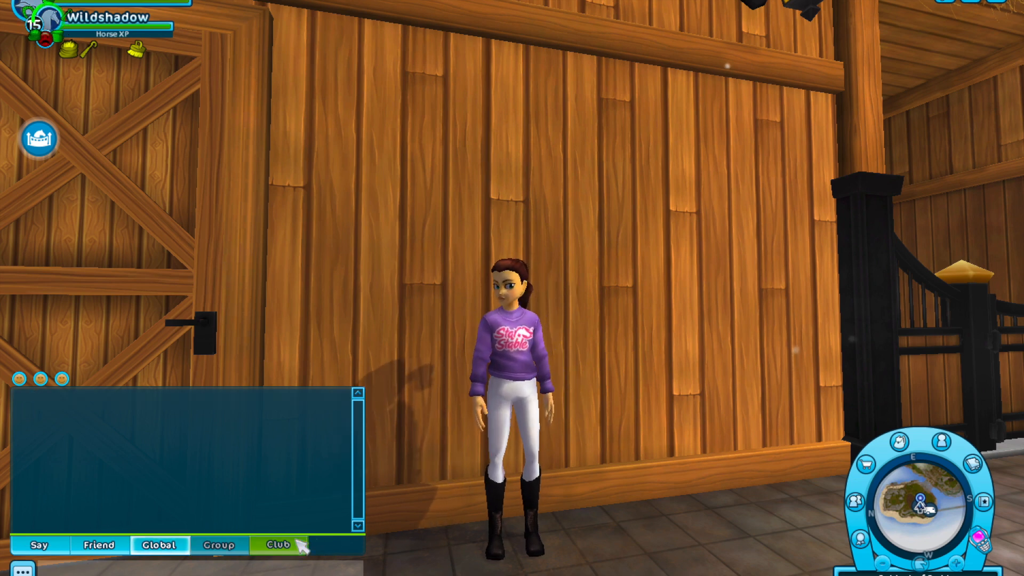
{"action": "left_click", "coordinate": [63, 379]}
{"action": "left_click", "coordinate": [63, 380]}
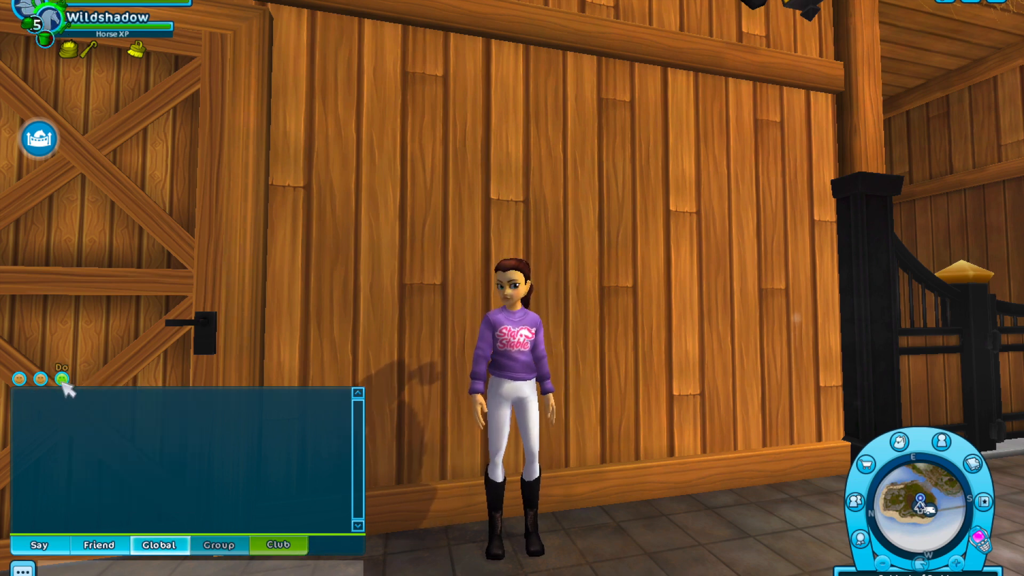
{"action": "left_click", "coordinate": [41, 380]}
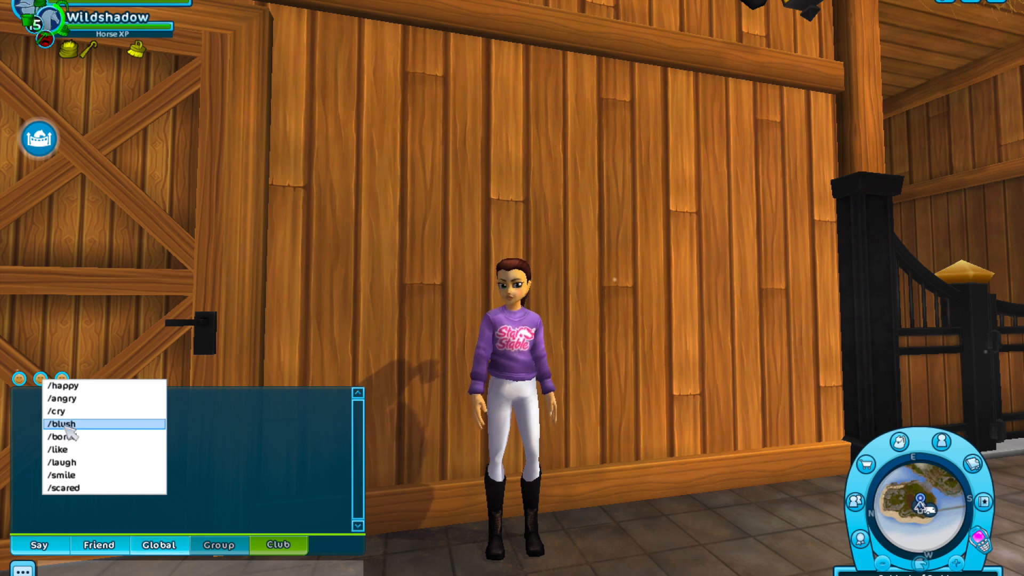
{"action": "left_click", "coordinate": [74, 388]}
{"action": "left_click", "coordinate": [62, 379]}
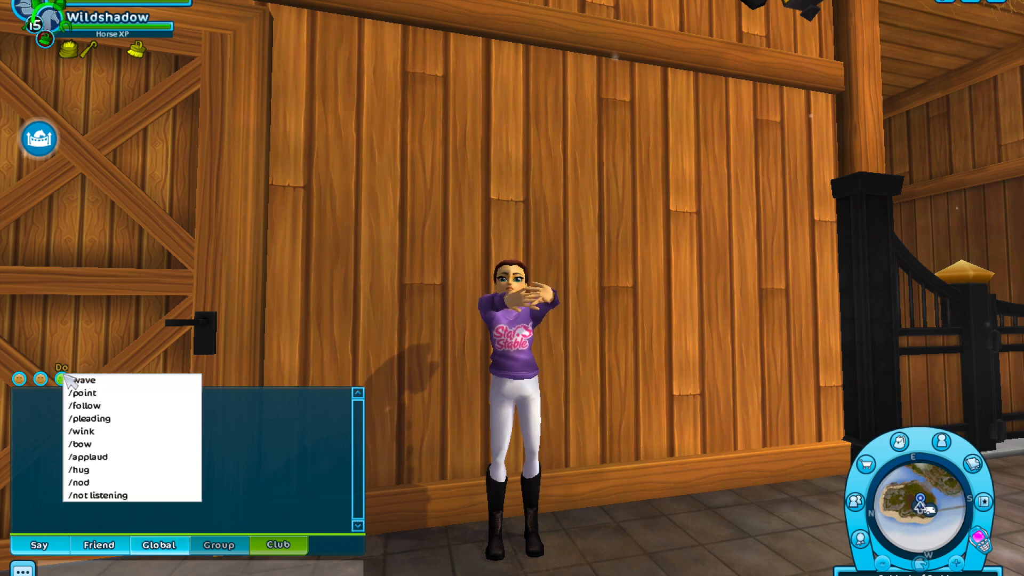
{"action": "left_click", "coordinate": [109, 496]}
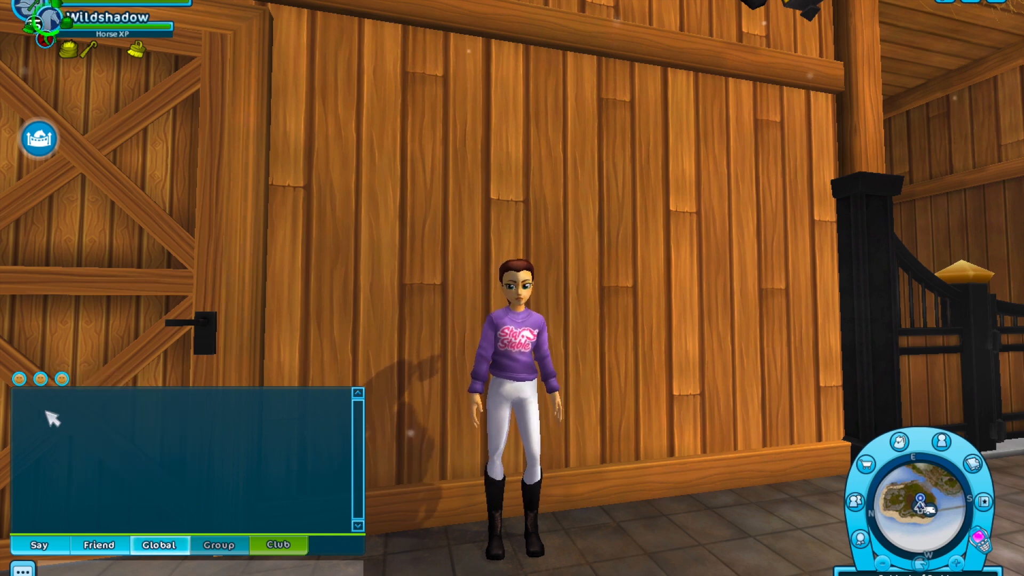
Step: Play the /bored, /point and /welcome emotes on the avatar
{"action": "left_click", "coordinate": [42, 379]}
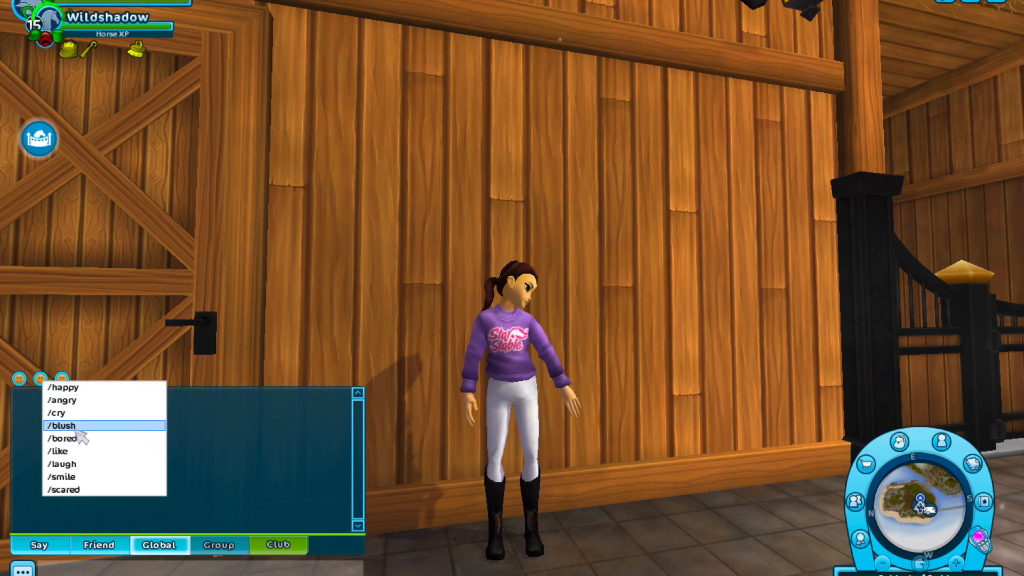
{"action": "left_click", "coordinate": [79, 432]}
{"action": "left_click", "coordinate": [63, 379]}
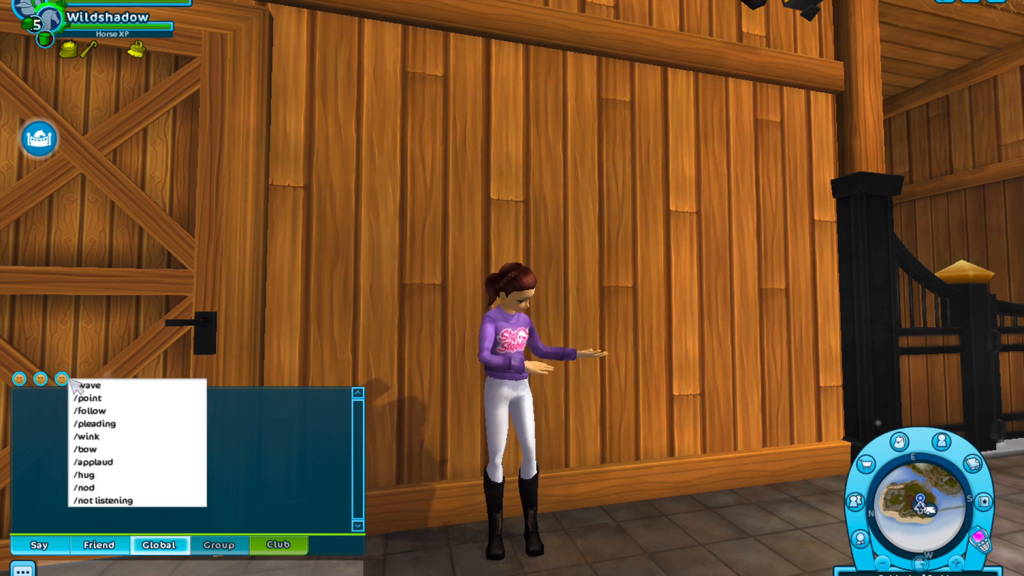
{"action": "left_click", "coordinate": [98, 399]}
{"action": "left_click", "coordinate": [19, 379]}
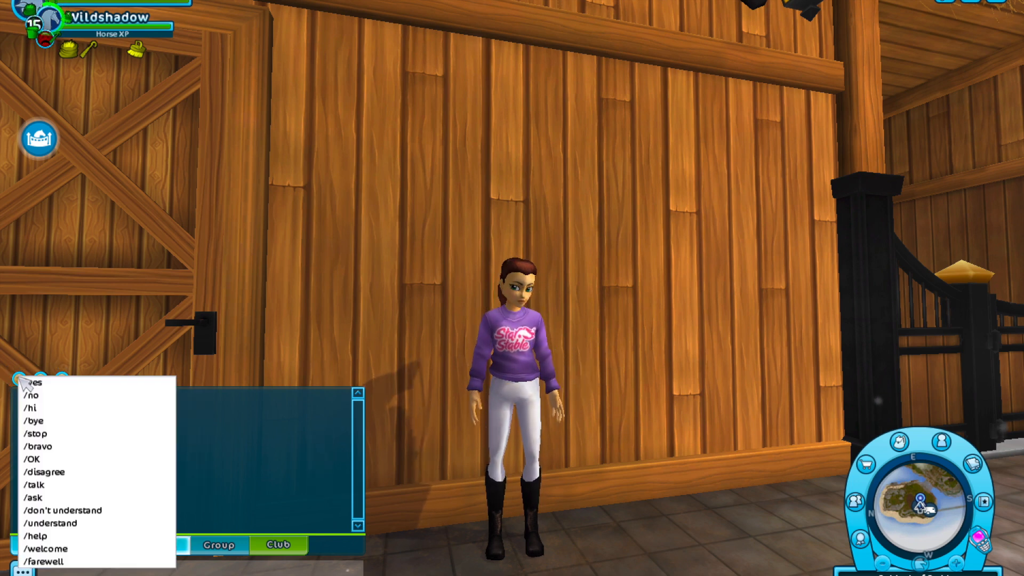
{"action": "left_click", "coordinate": [67, 548]}
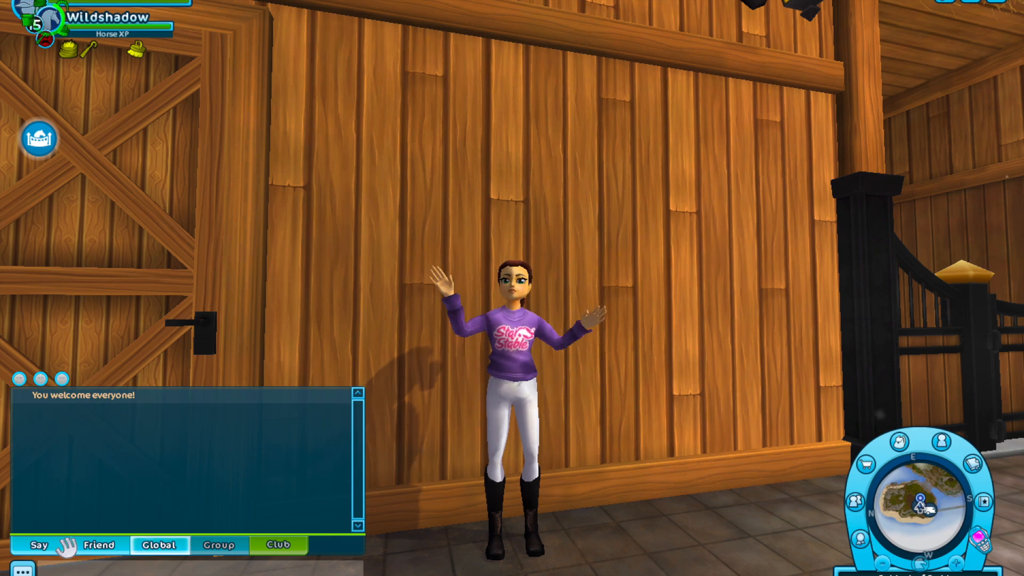
Step: In Photo Mode, set Field of View to minimum and Time of Day to about midway, framing the avatar's upper body
{"action": "key", "text": "p"}
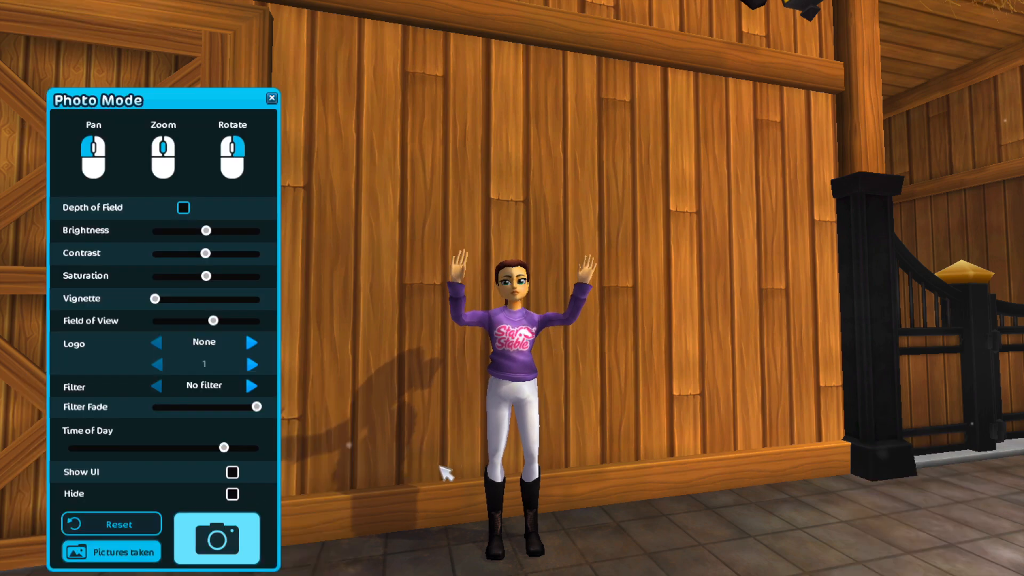
{"action": "left_click_drag", "start_coordinate": [215, 318], "coordinate": [113, 310]}
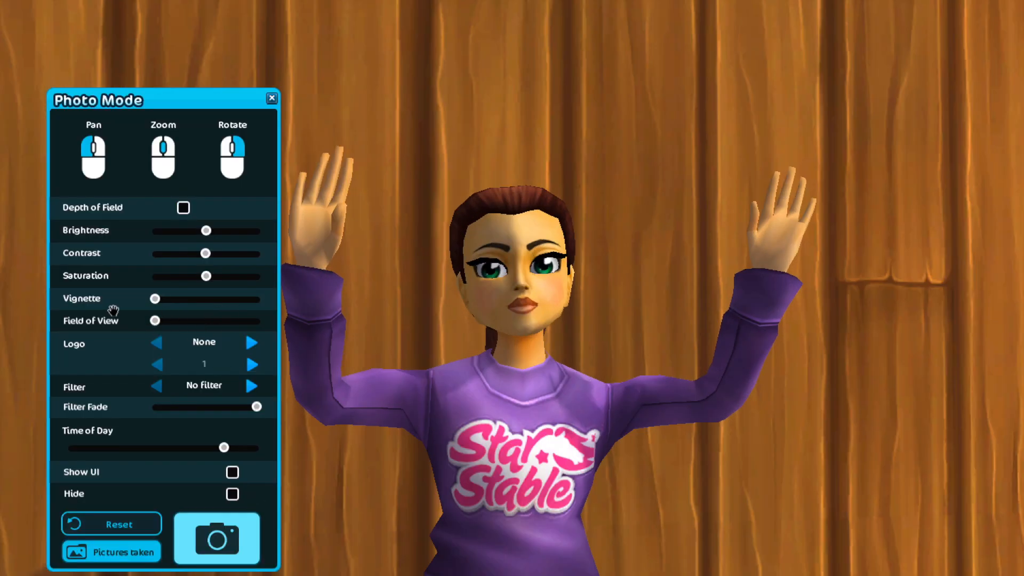
{"action": "left_click_drag", "start_coordinate": [538, 361], "coordinate": [539, 308]}
{"action": "scroll", "coordinate": [536, 248], "scroll_direction": "up", "scroll_amount": 1}
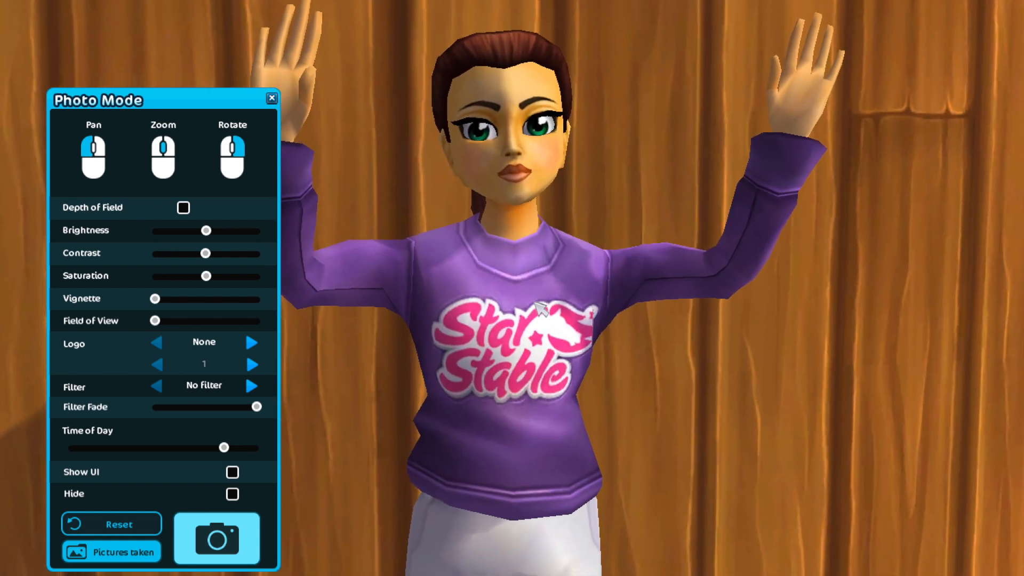
{"action": "left_click_drag", "start_coordinate": [225, 447], "coordinate": [182, 438]}
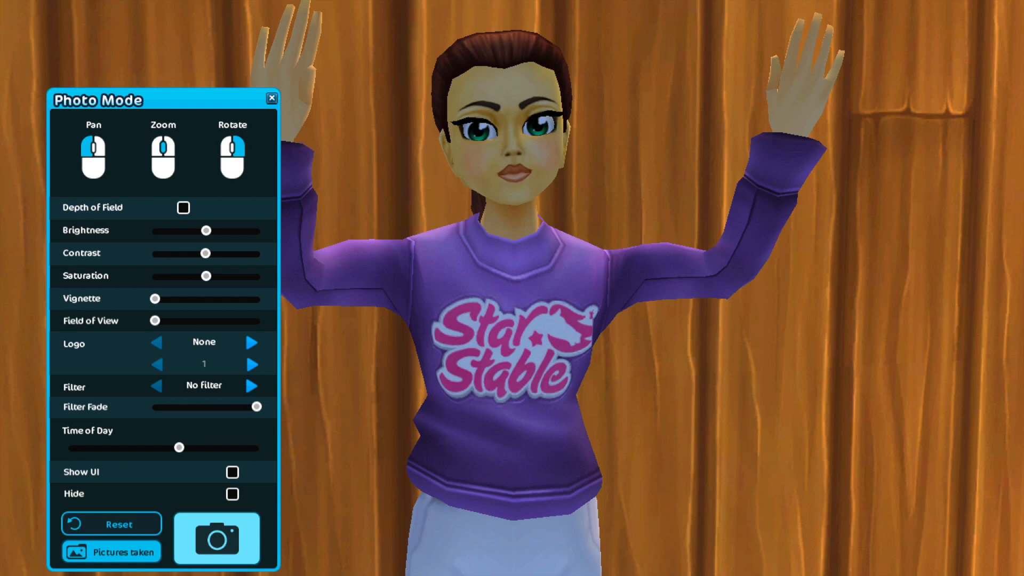
{"action": "left_click_drag", "start_coordinate": [633, 373], "coordinate": [633, 359]}
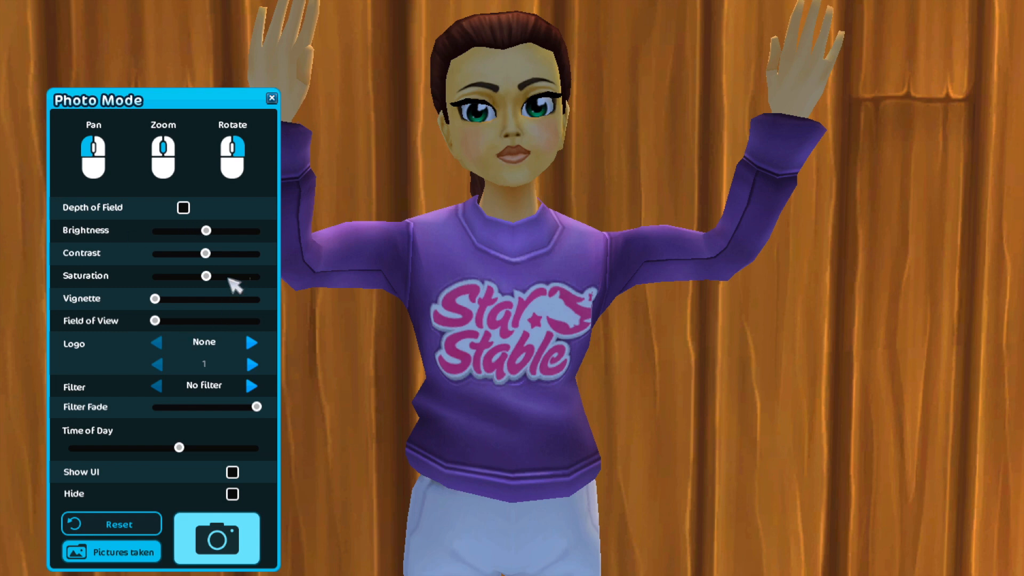
Step: Take the picture and close Photo Mode
{"action": "left_click", "coordinate": [232, 539]}
{"action": "left_click", "coordinate": [271, 98]}
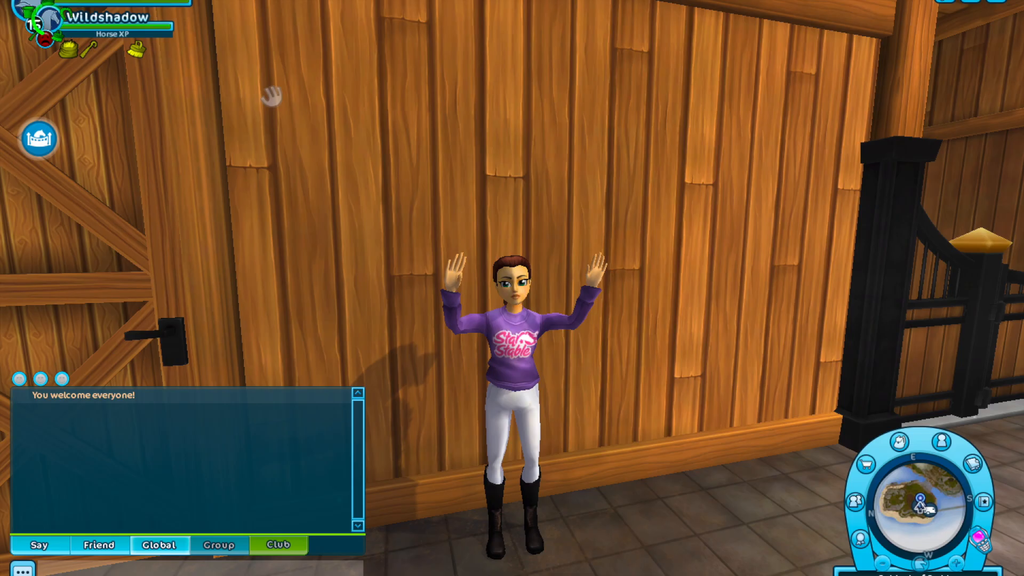
{"action": "scroll", "coordinate": [576, 405], "scroll_direction": "up", "scroll_amount": 3}
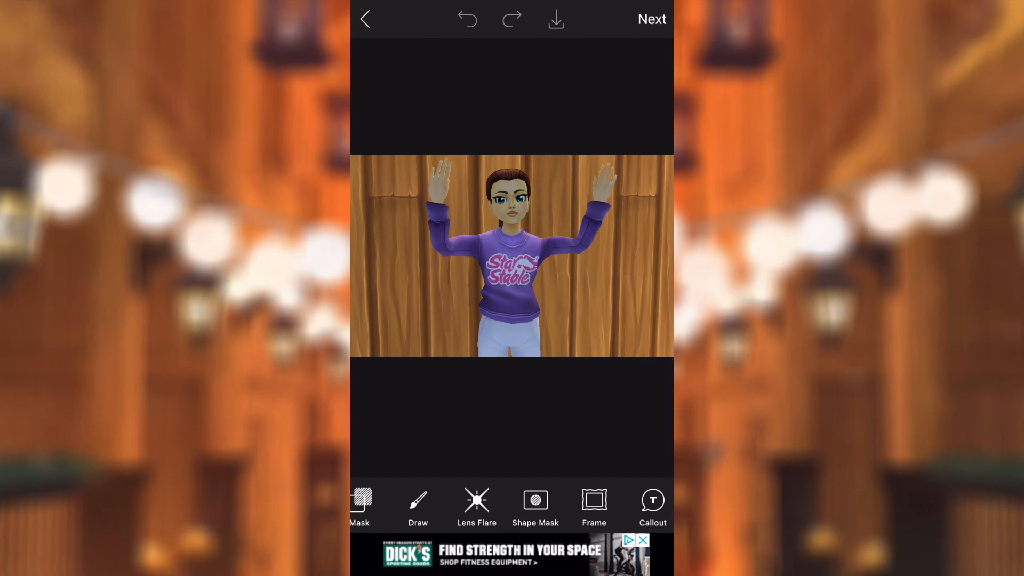
Step: Switch to PicsArt with the saved photo and open the Cutout tool
{"action": "scroll", "coordinate": [512, 506], "scroll_direction": "left", "scroll_amount": 10}
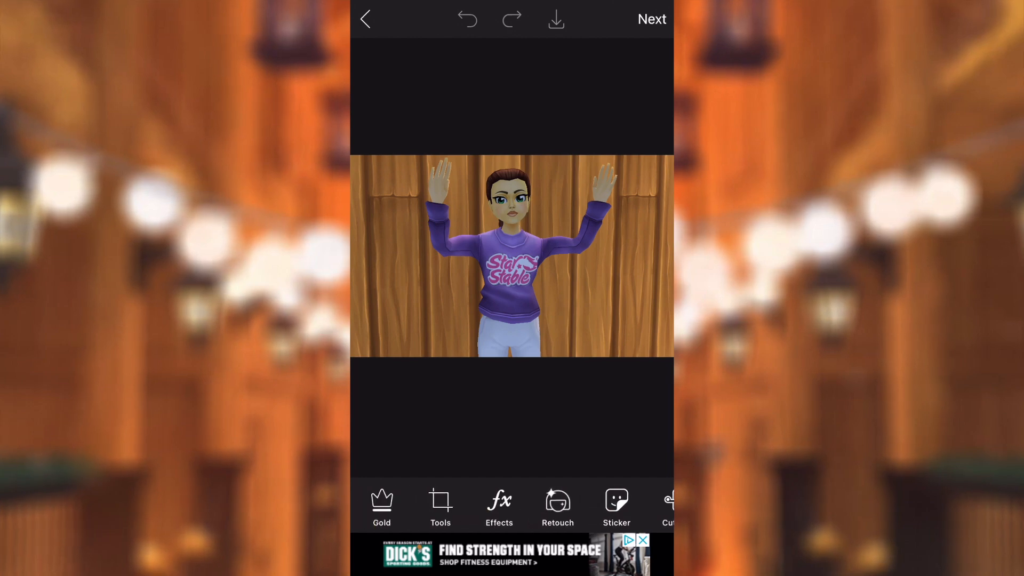
{"action": "scroll", "coordinate": [512, 506], "scroll_direction": "right", "scroll_amount": 3}
{"action": "scroll", "coordinate": [512, 505], "scroll_direction": "right", "scroll_amount": 8}
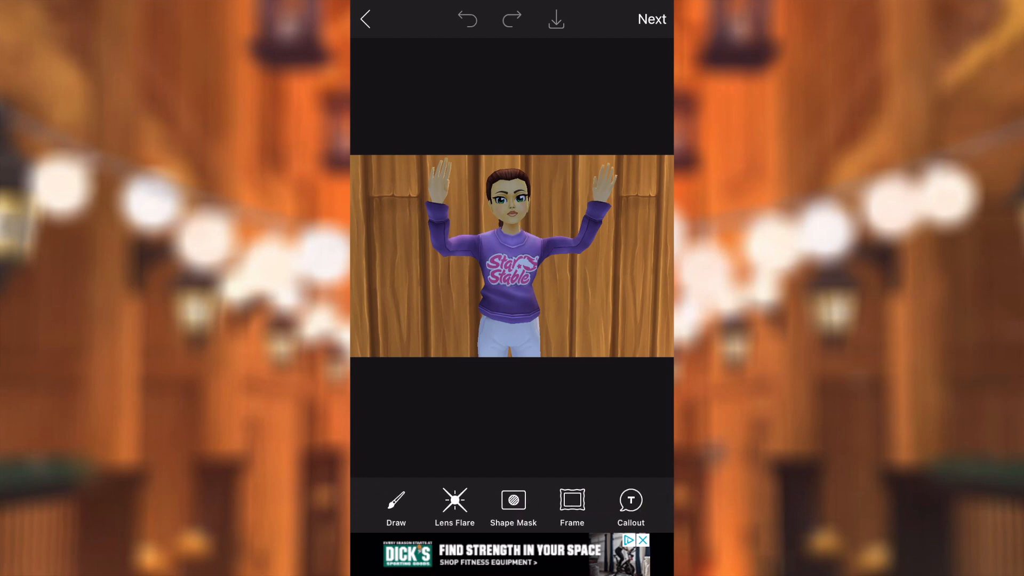
{"action": "scroll", "coordinate": [512, 505], "scroll_direction": "left", "scroll_amount": 10}
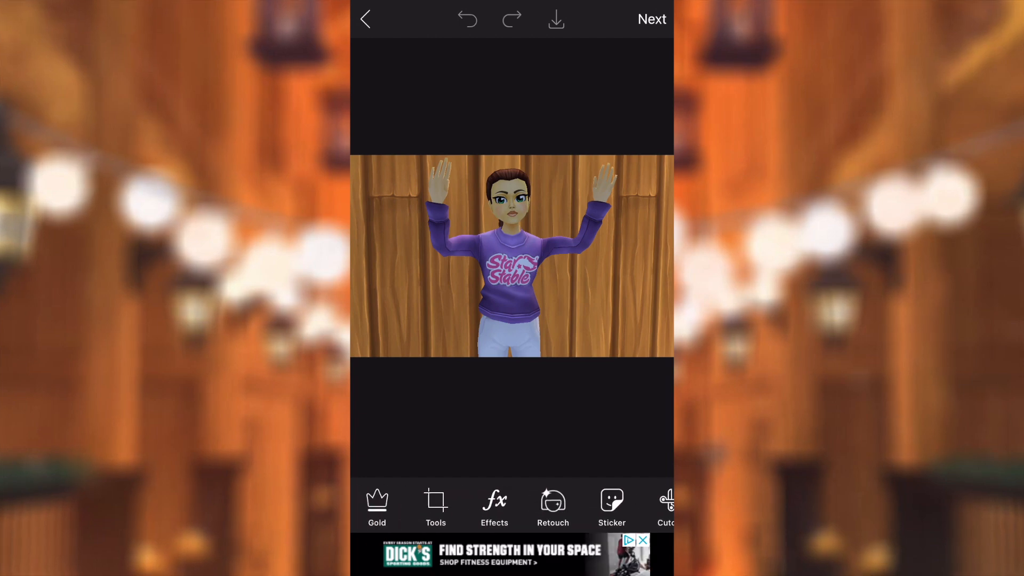
{"action": "scroll", "coordinate": [512, 505], "scroll_direction": "right", "scroll_amount": 3}
{"action": "scroll", "coordinate": [512, 505], "scroll_direction": "right", "scroll_amount": 3}
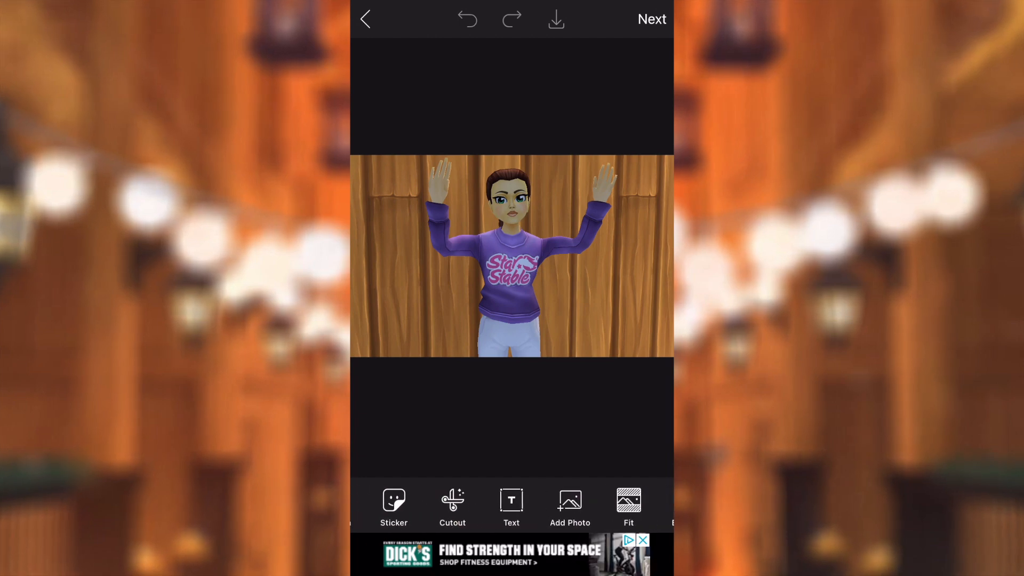
{"action": "scroll", "coordinate": [511, 505], "scroll_direction": "left", "scroll_amount": 3}
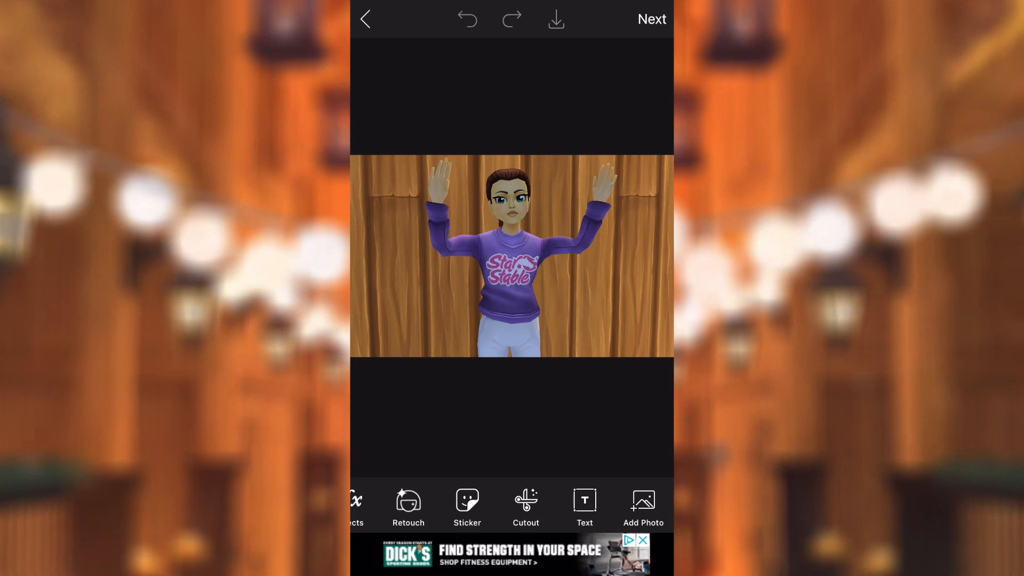
{"action": "left_click", "coordinate": [525, 504]}
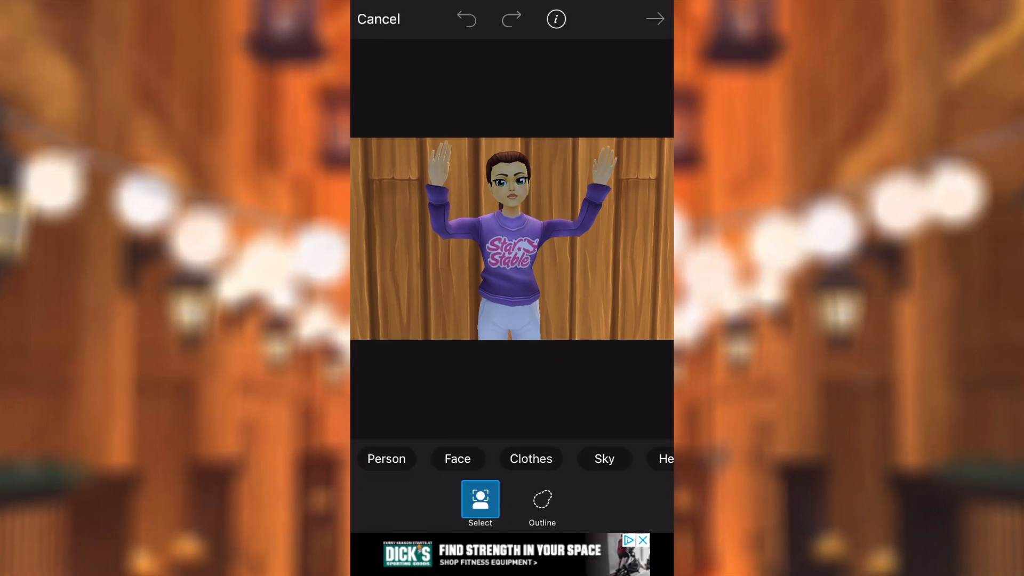
Step: Trace an outline around the whole avatar with Outline and confirm the cutout selection
{"action": "left_click", "coordinate": [542, 499]}
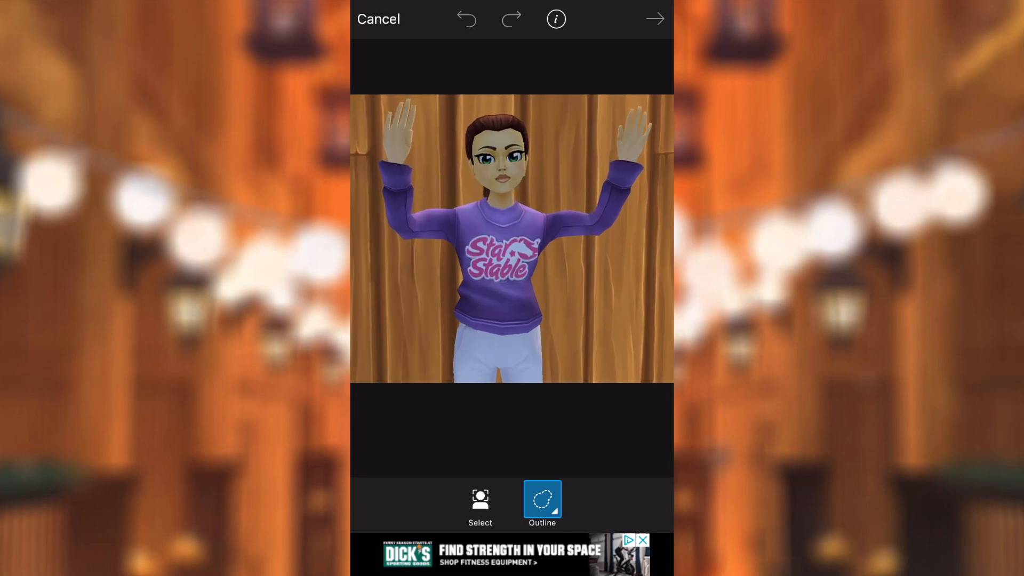
{"action": "mouse_move", "coordinate": [544, 378]}
{"action": "left_mouse_down"}
{"action": "mouse_move", "coordinate": [548, 314]}
{"action": "mouse_move", "coordinate": [527, 246]}
{"action": "left_mouse_up"}
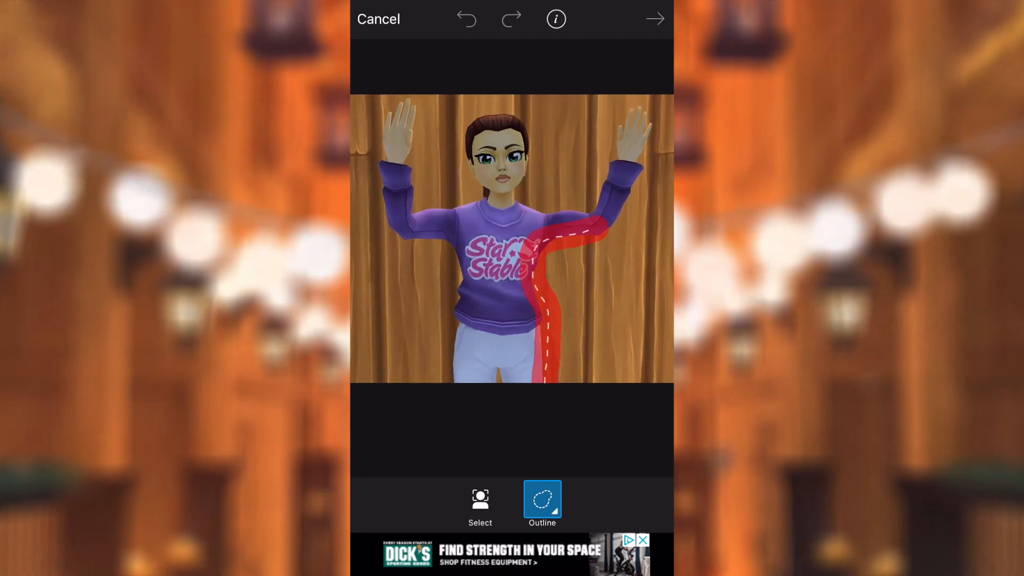
{"action": "mouse_move", "coordinate": [628, 201]}
{"action": "left_mouse_down"}
{"action": "mouse_move", "coordinate": [639, 121]}
{"action": "mouse_move", "coordinate": [629, 115]}
{"action": "mouse_move", "coordinate": [614, 164]}
{"action": "mouse_move", "coordinate": [574, 205]}
{"action": "mouse_move", "coordinate": [539, 210]}
{"action": "mouse_move", "coordinate": [525, 200]}
{"action": "mouse_move", "coordinate": [528, 134]}
{"action": "mouse_move", "coordinate": [500, 127]}
{"action": "mouse_move", "coordinate": [474, 128]}
{"action": "mouse_move", "coordinate": [466, 197]}
{"action": "mouse_move", "coordinate": [418, 205]}
{"action": "mouse_move", "coordinate": [406, 102]}
{"action": "mouse_move", "coordinate": [379, 121]}
{"action": "mouse_move", "coordinate": [368, 227]}
{"action": "mouse_move", "coordinate": [432, 235]}
{"action": "left_mouse_up"}
{"action": "mouse_move", "coordinate": [446, 301]}
{"action": "left_mouse_down"}
{"action": "mouse_move", "coordinate": [450, 379]}
{"action": "mouse_move", "coordinate": [533, 379]}
{"action": "left_mouse_up"}
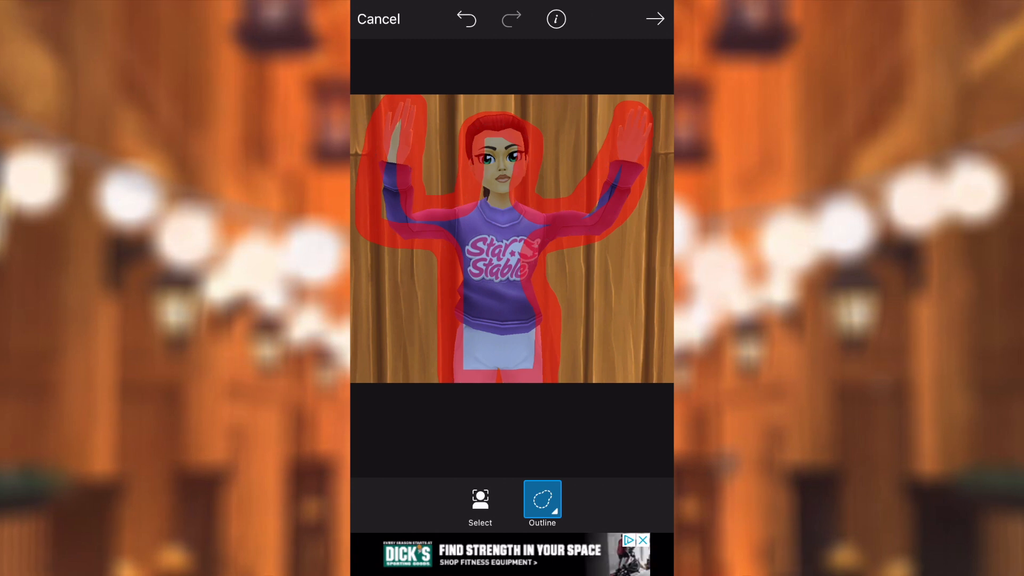
{"action": "left_click", "coordinate": [655, 19]}
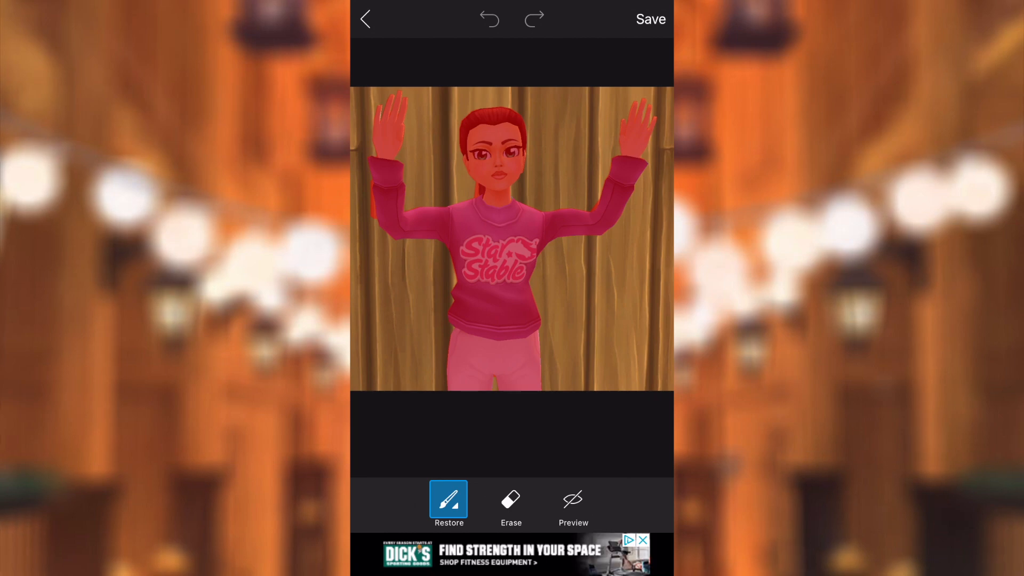
Step: Preview the cutout, then switch to Erase and remove leftover background along the edge of the avatar's raised arm
{"action": "left_click", "coordinate": [573, 501]}
{"action": "left_click", "coordinate": [573, 500]}
{"action": "left_click", "coordinate": [573, 499]}
{"action": "left_click", "coordinate": [510, 500]}
{"action": "scroll", "coordinate": [512, 239], "scroll_direction": "up", "scroll_amount": 1}
{"action": "scroll", "coordinate": [373, 186], "scroll_direction": "up", "scroll_amount": 8}
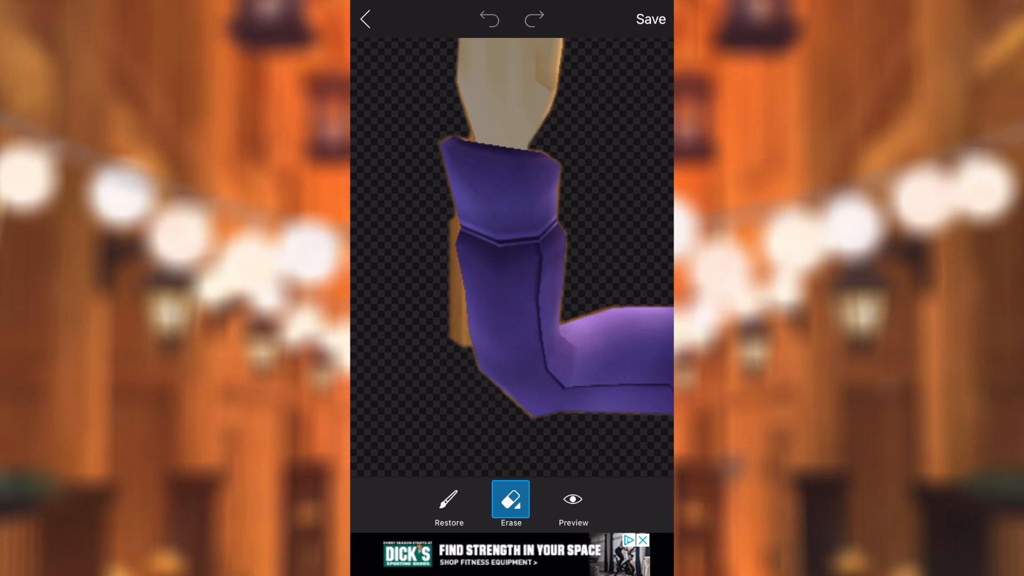
{"action": "left_click_drag", "start_coordinate": [449, 336], "coordinate": [450, 184]}
{"action": "left_click_drag", "start_coordinate": [466, 341], "coordinate": [456, 230]}
{"action": "left_click_drag", "start_coordinate": [459, 277], "coordinate": [454, 224]}
{"action": "left_click_drag", "start_coordinate": [470, 344], "coordinate": [448, 123]}
Step: Erase the remaining background sliver along the left sleeve below the hand
{"action": "scroll", "coordinate": [512, 255], "scroll_direction": "down", "scroll_amount": 8}
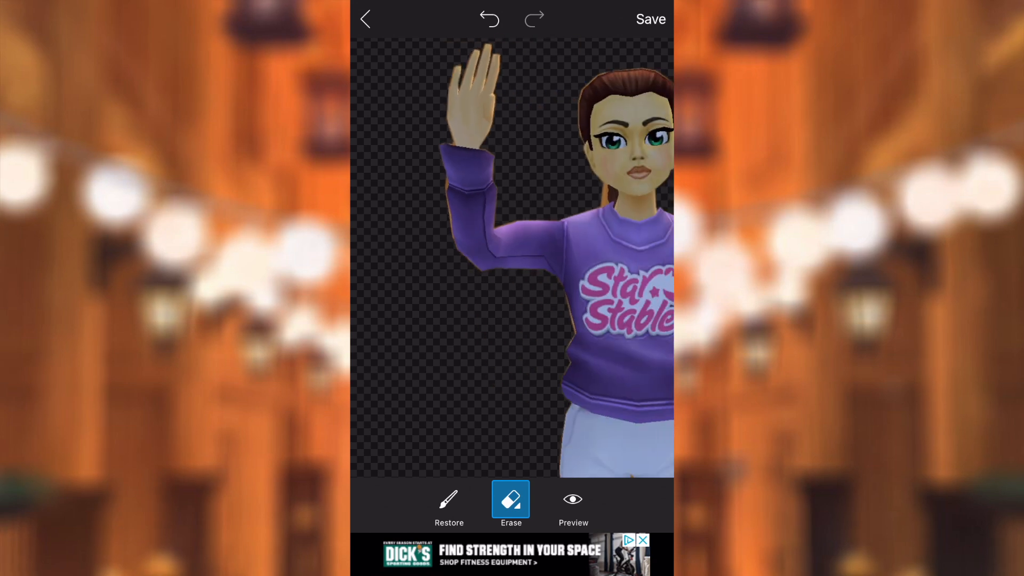
{"action": "scroll", "coordinate": [581, 192], "scroll_direction": "up", "scroll_amount": 8}
{"action": "mouse_move", "coordinate": [510, 173]}
{"action": "left_mouse_down"}
{"action": "mouse_move", "coordinate": [509, 264]}
{"action": "mouse_move", "coordinate": [520, 213]}
{"action": "mouse_move", "coordinate": [511, 272]}
{"action": "left_mouse_up"}
{"action": "scroll", "coordinate": [512, 256], "scroll_direction": "down", "scroll_amount": 10}
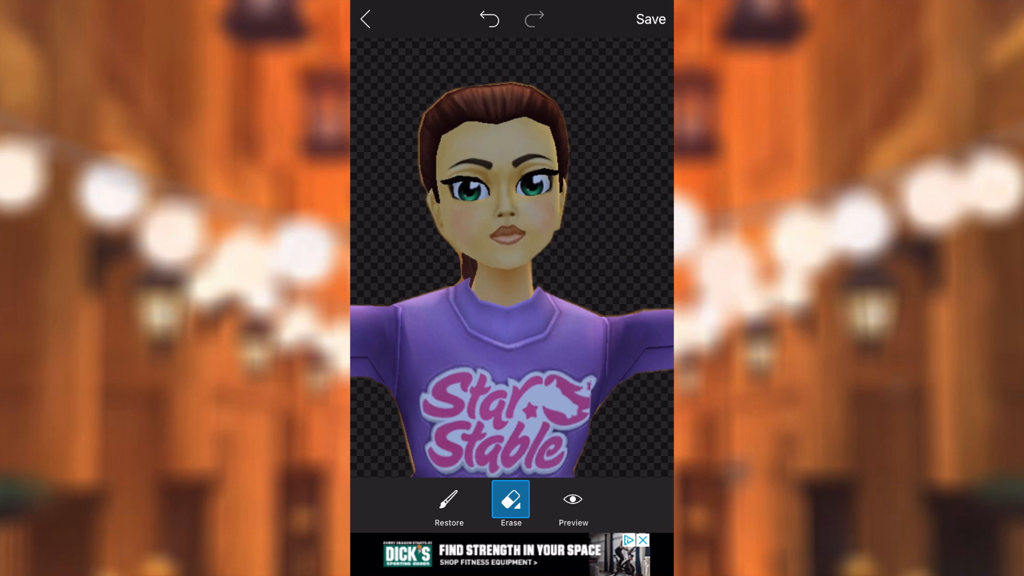
Step: Save the finished cutout and download the transparent avatar image to the device
{"action": "scroll", "coordinate": [512, 240], "scroll_direction": "up", "scroll_amount": 3}
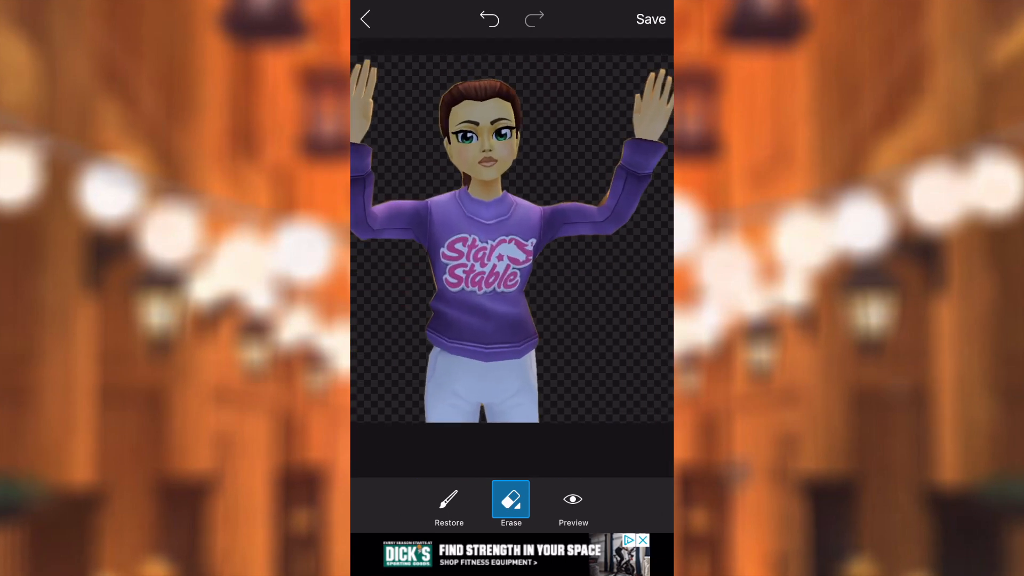
{"action": "scroll", "coordinate": [512, 240], "scroll_direction": "down", "scroll_amount": 3}
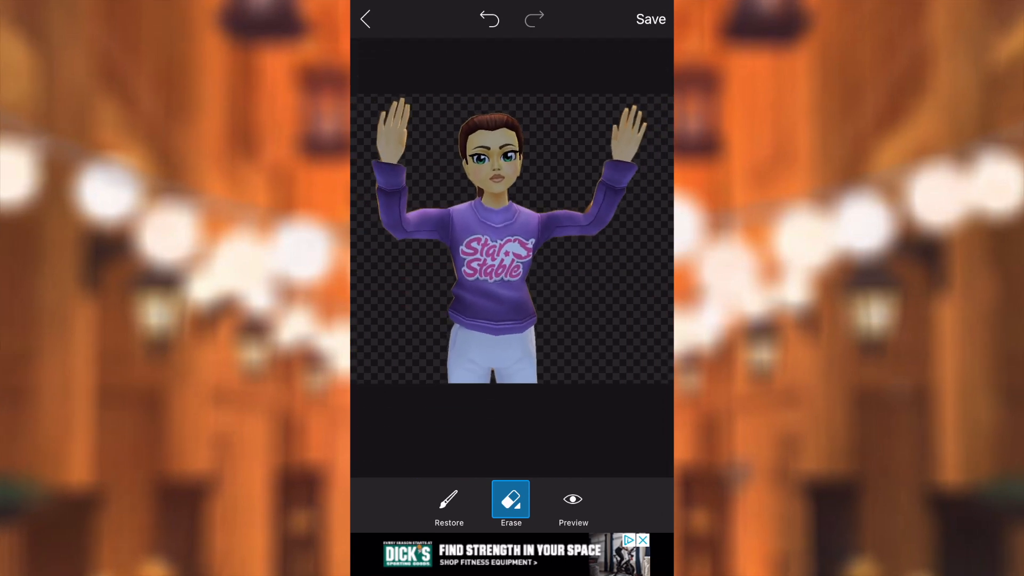
{"action": "scroll", "coordinate": [512, 240], "scroll_direction": "down", "scroll_amount": 3}
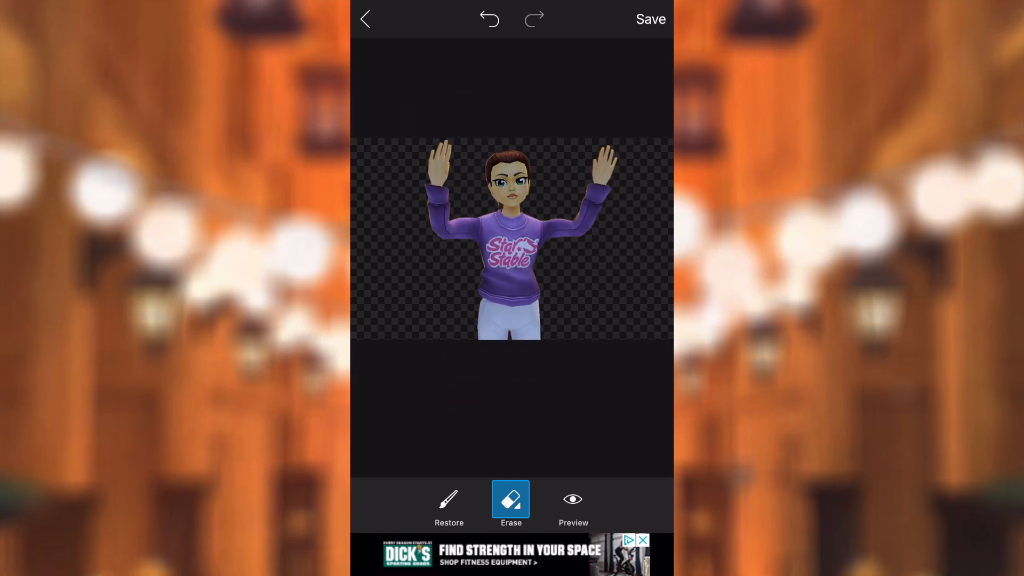
{"action": "left_click", "coordinate": [650, 19]}
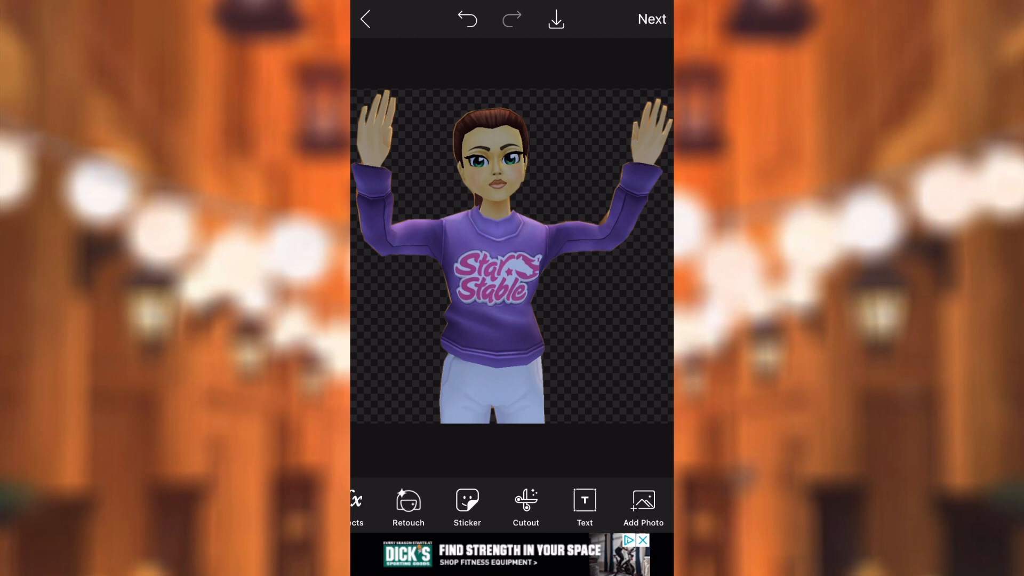
{"action": "left_click", "coordinate": [556, 19]}
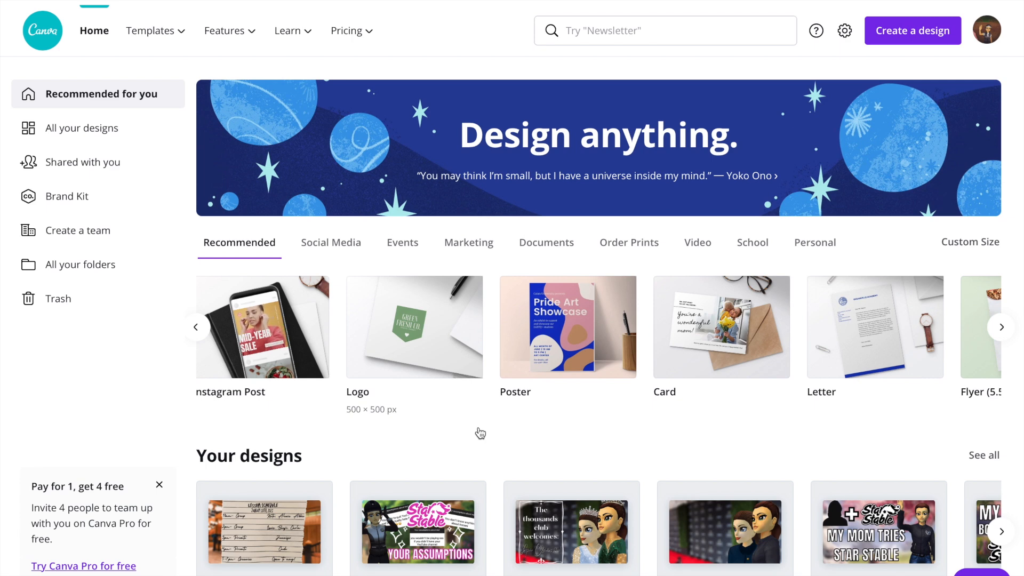
Step: Switch to Canva and create a new YouTube Thumbnail design of 1280 × 720 px
{"action": "scroll", "coordinate": [480, 433], "scroll_direction": "down", "scroll_amount": 1}
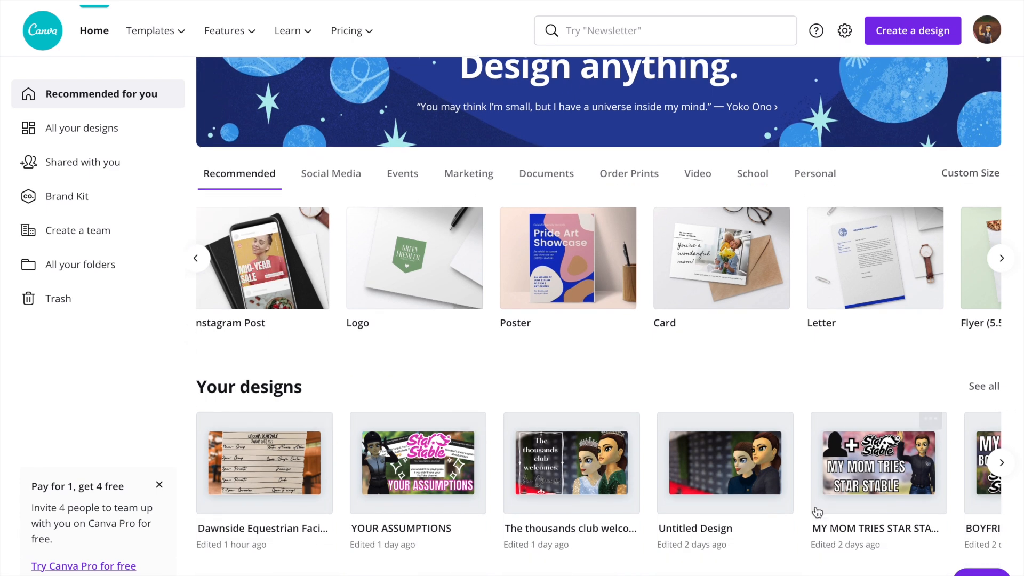
{"action": "scroll", "coordinate": [686, 435], "scroll_direction": "up", "scroll_amount": 1}
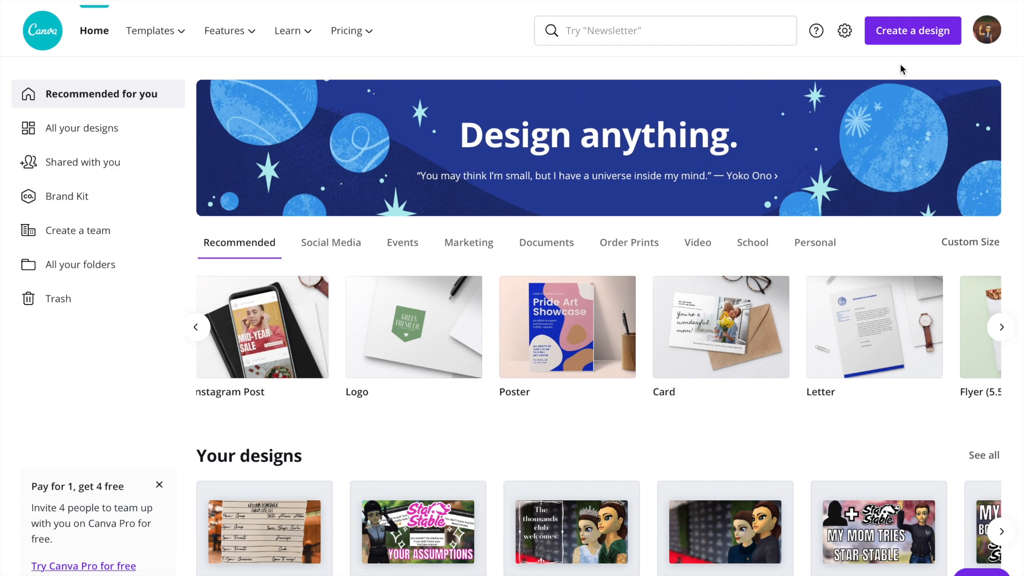
{"action": "left_click", "coordinate": [901, 30]}
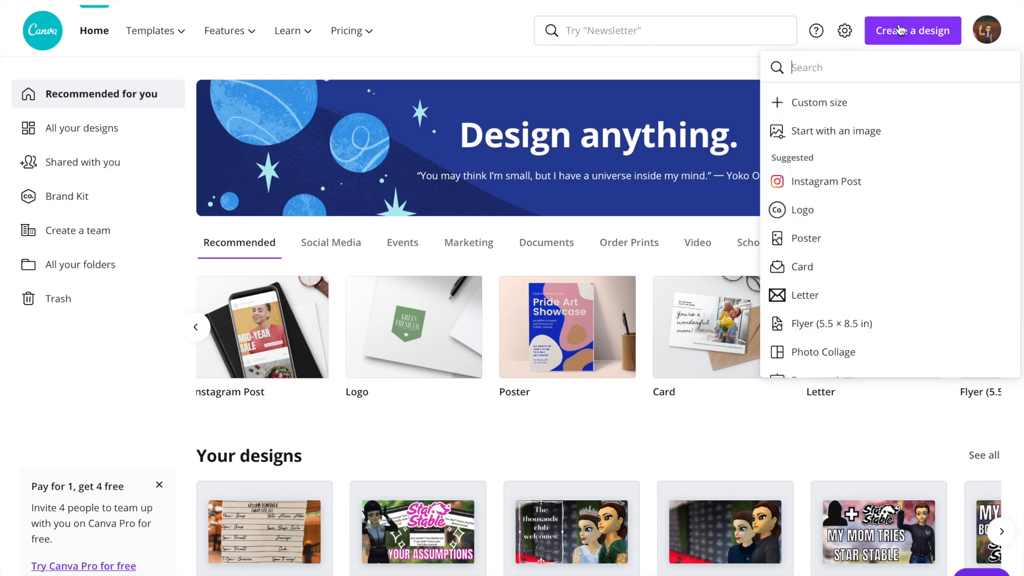
{"action": "scroll", "coordinate": [872, 230], "scroll_direction": "down", "scroll_amount": 9}
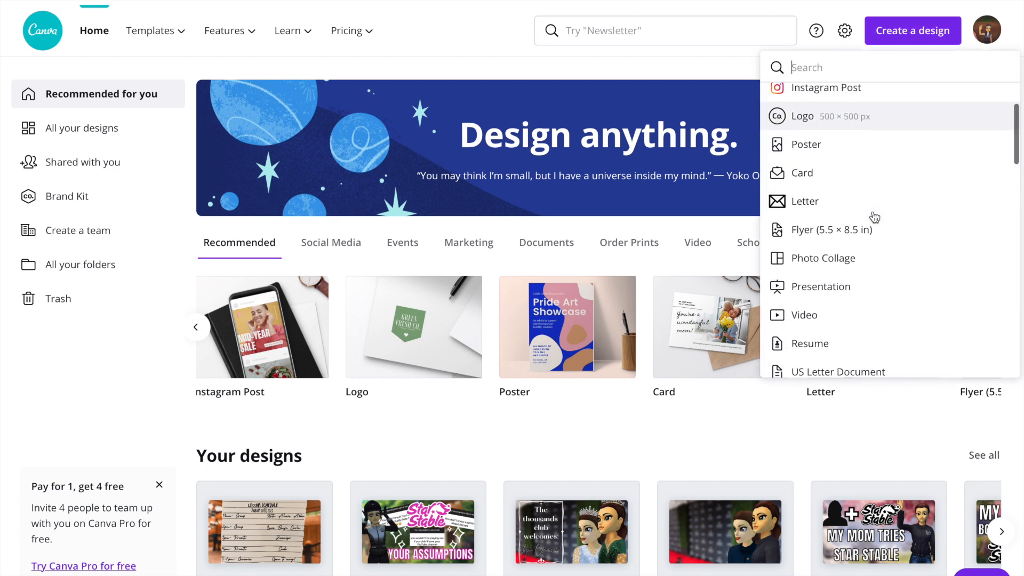
{"action": "scroll", "coordinate": [875, 216], "scroll_direction": "down", "scroll_amount": 5}
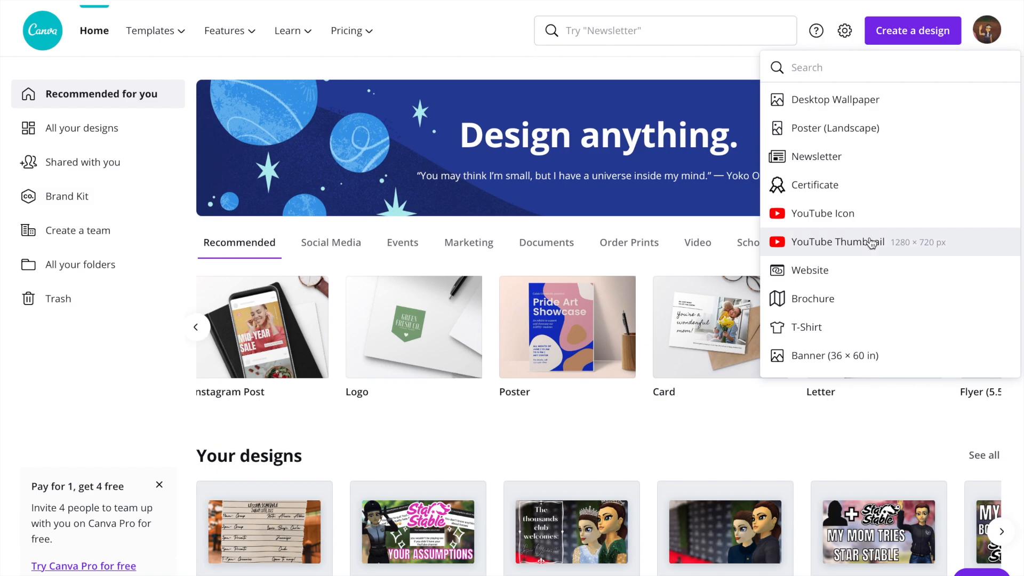
{"action": "left_click", "coordinate": [870, 242]}
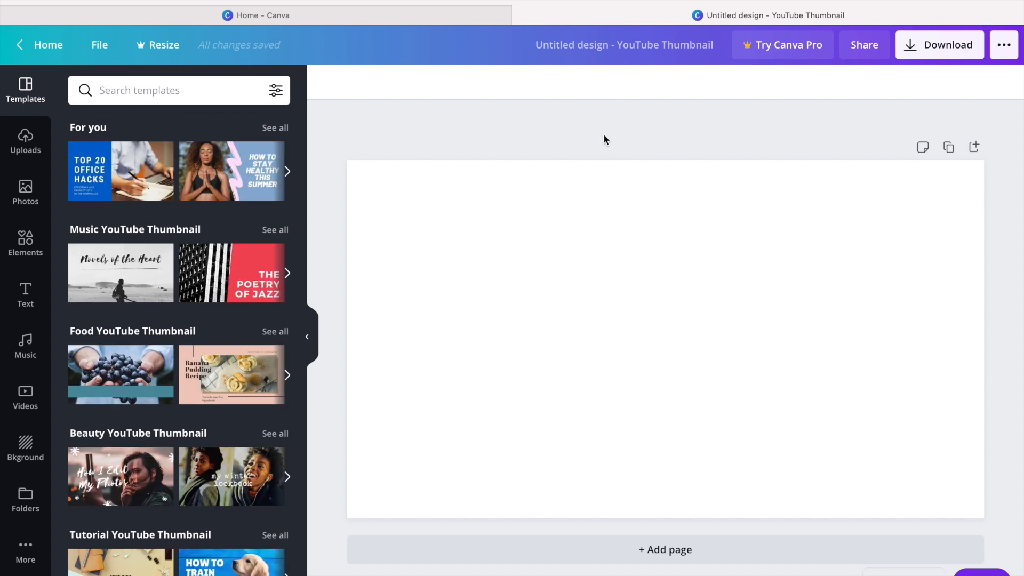
Step: Place the uploaded avatar cutout onto the blank thumbnail canvas from the uploads
{"action": "left_click", "coordinate": [25, 140]}
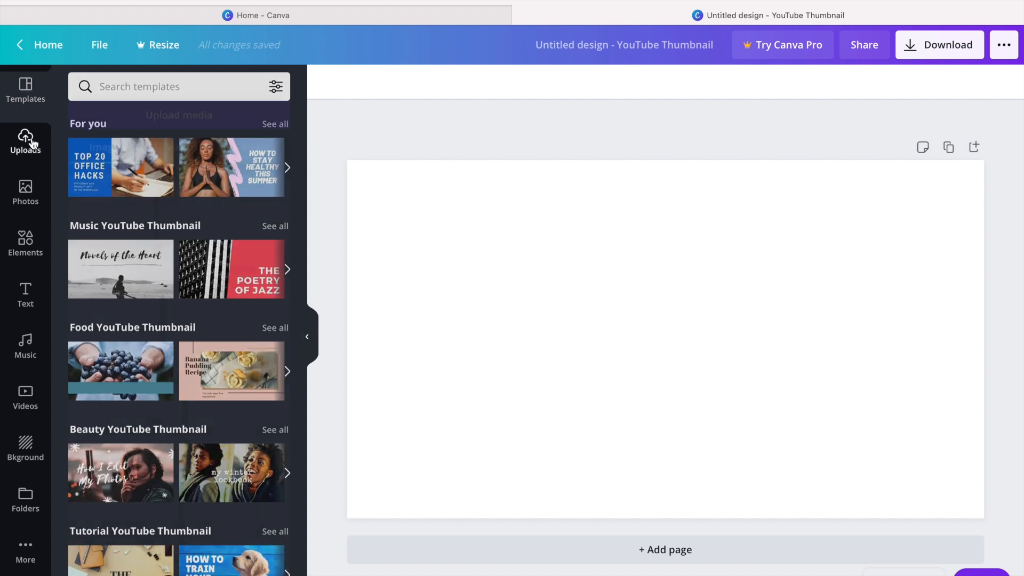
{"action": "left_click_drag", "start_coordinate": [114, 199], "coordinate": [418, 266]}
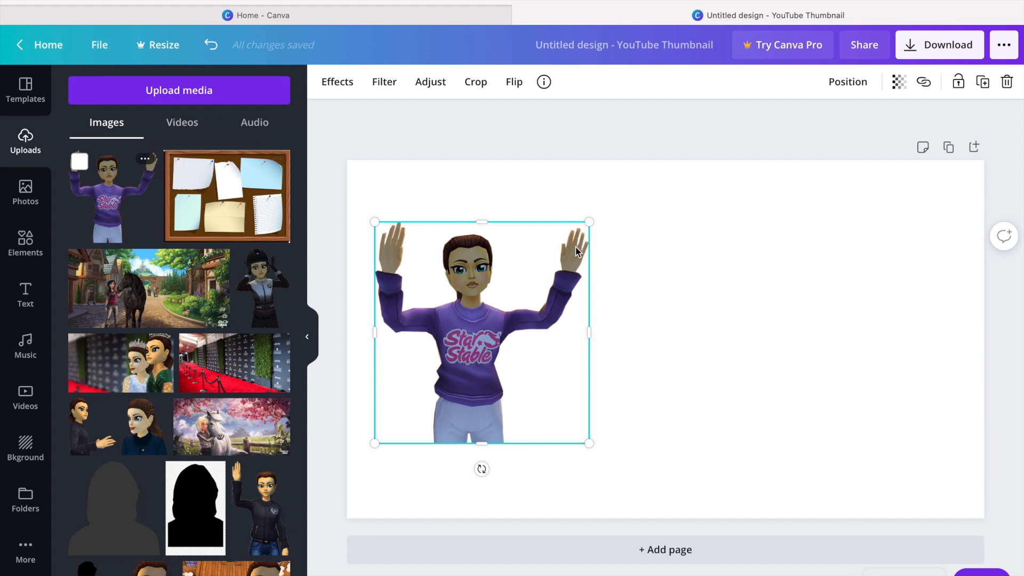
Step: Add the uploaded cherry-blossom horse image and send it backward behind the avatar
{"action": "left_click", "coordinate": [697, 254]}
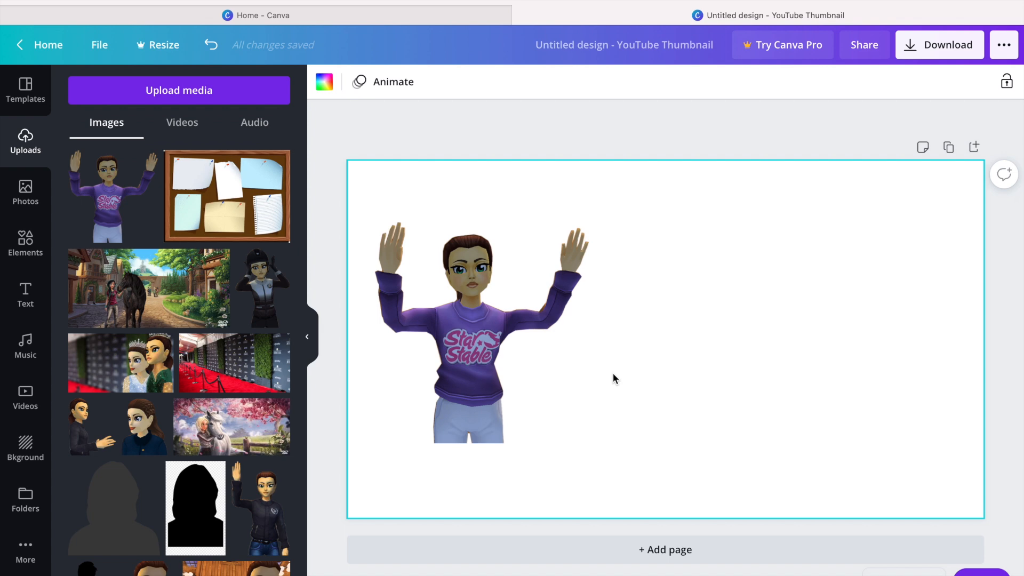
{"action": "left_click", "coordinate": [275, 426]}
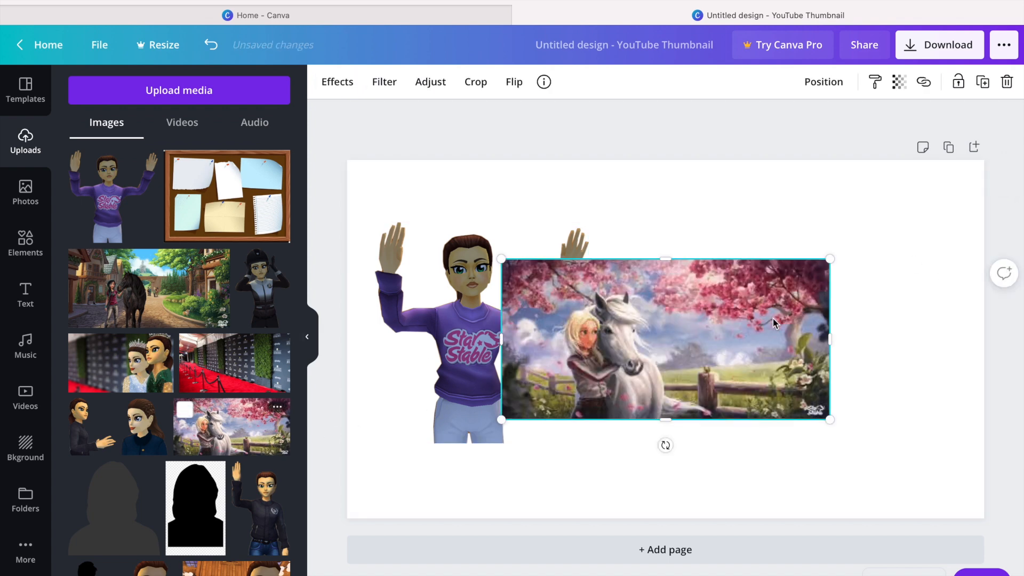
{"action": "left_click", "coordinate": [809, 82]}
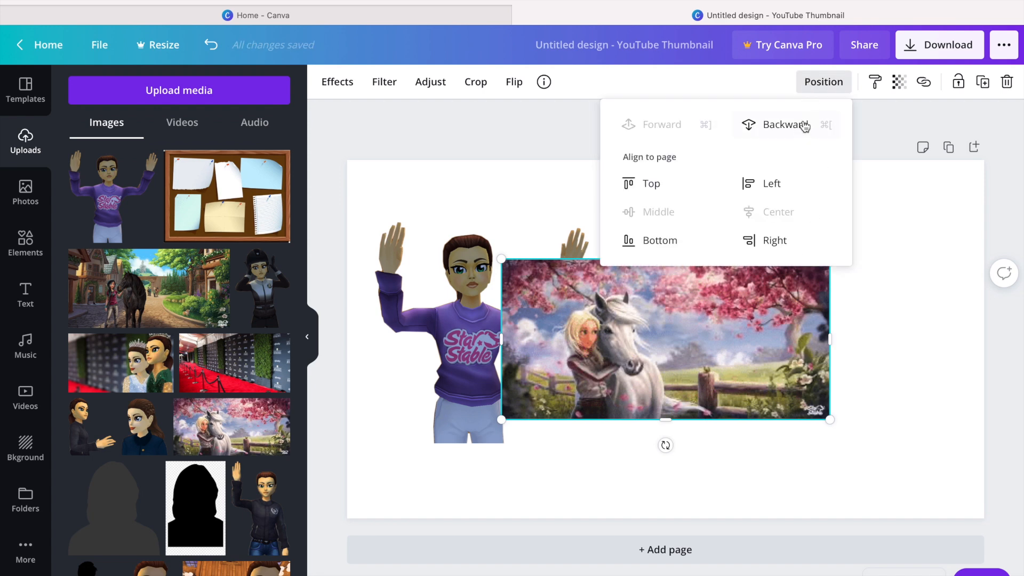
{"action": "left_click", "coordinate": [804, 126]}
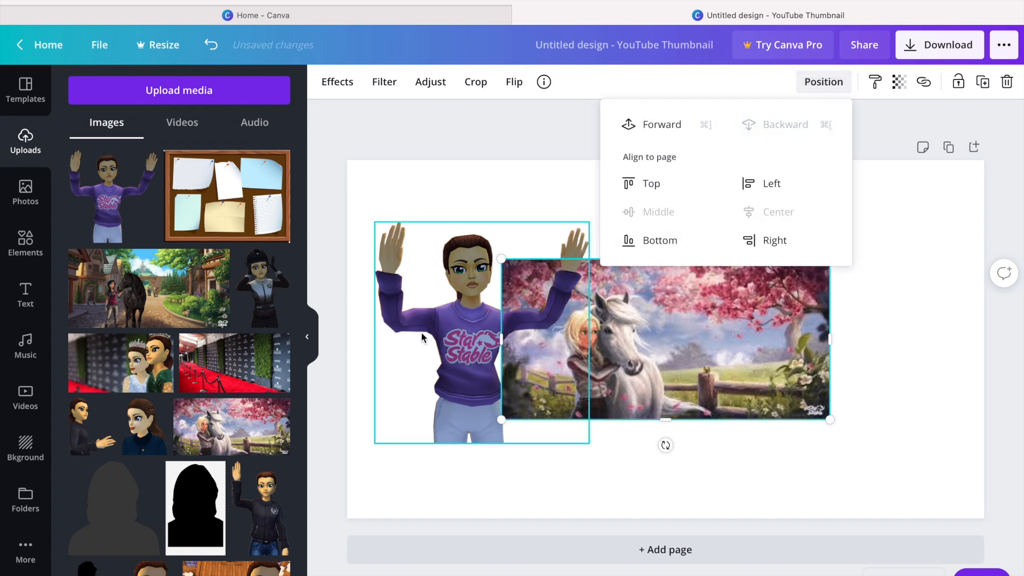
{"action": "left_click", "coordinate": [835, 378]}
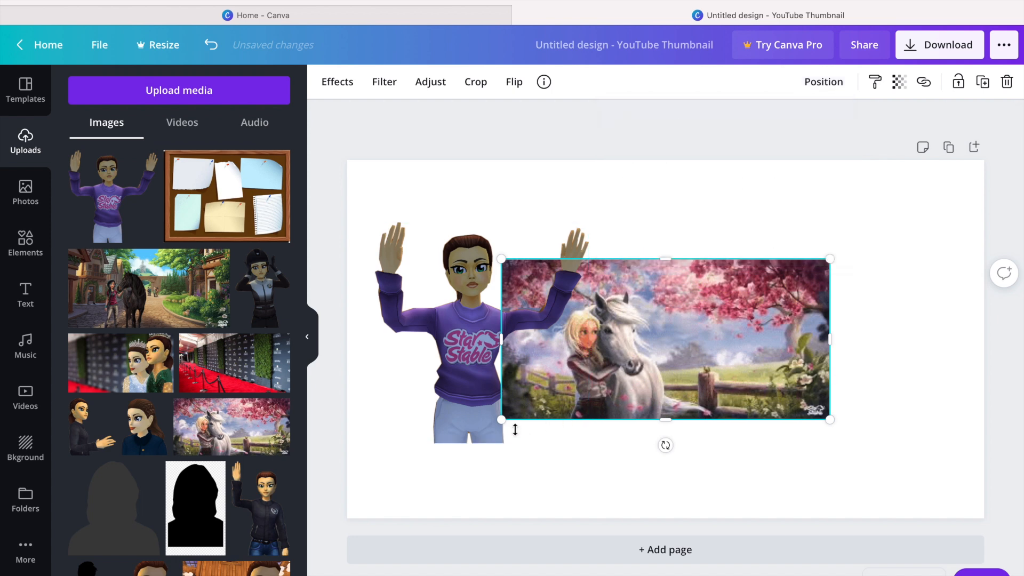
Step: Enlarge and reposition the cherry-blossom image so it fills the whole canvas as the background
{"action": "left_click_drag", "start_coordinate": [506, 419], "coordinate": [291, 526]}
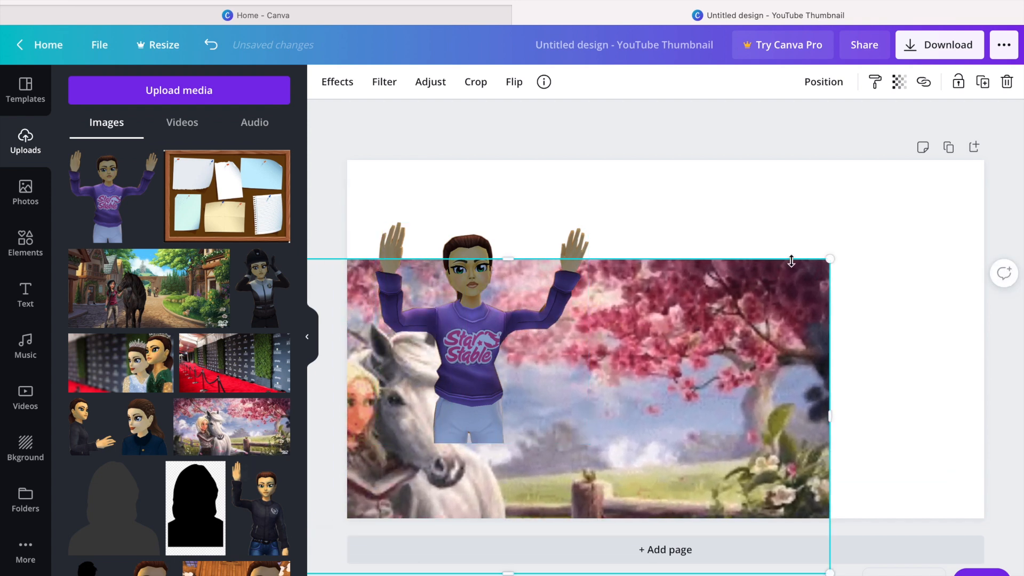
{"action": "left_click_drag", "start_coordinate": [830, 259], "coordinate": [986, 142]}
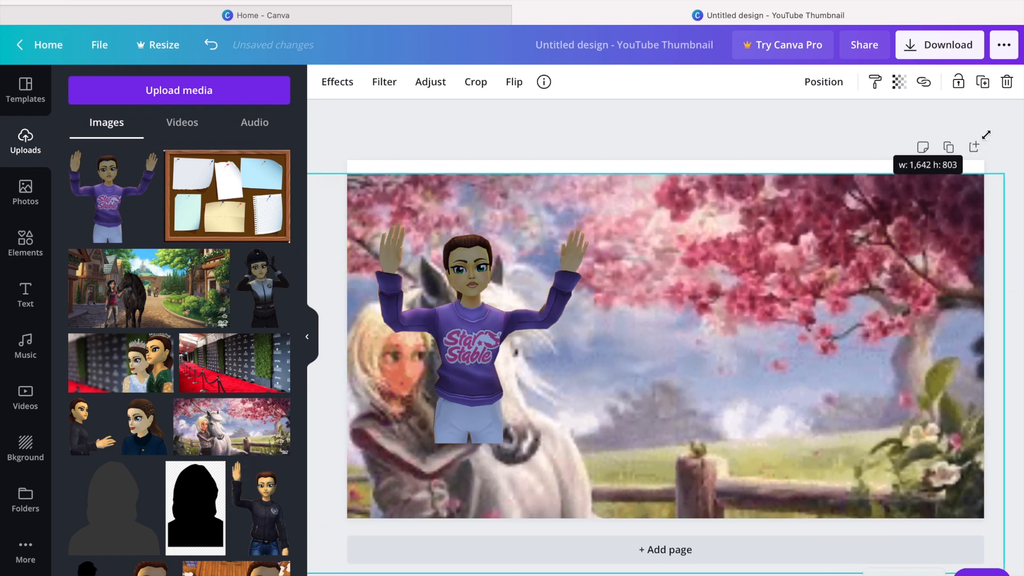
{"action": "left_click_drag", "start_coordinate": [835, 283], "coordinate": [664, 261]}
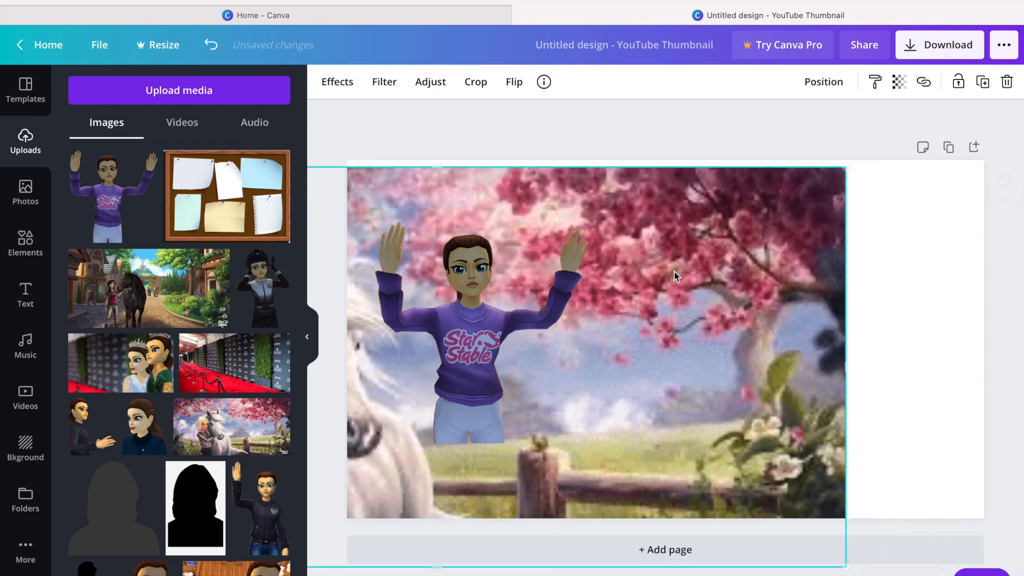
{"action": "left_click_drag", "start_coordinate": [845, 165], "coordinate": [1008, 167]}
{"action": "left_click_drag", "start_coordinate": [960, 250], "coordinate": [848, 251]}
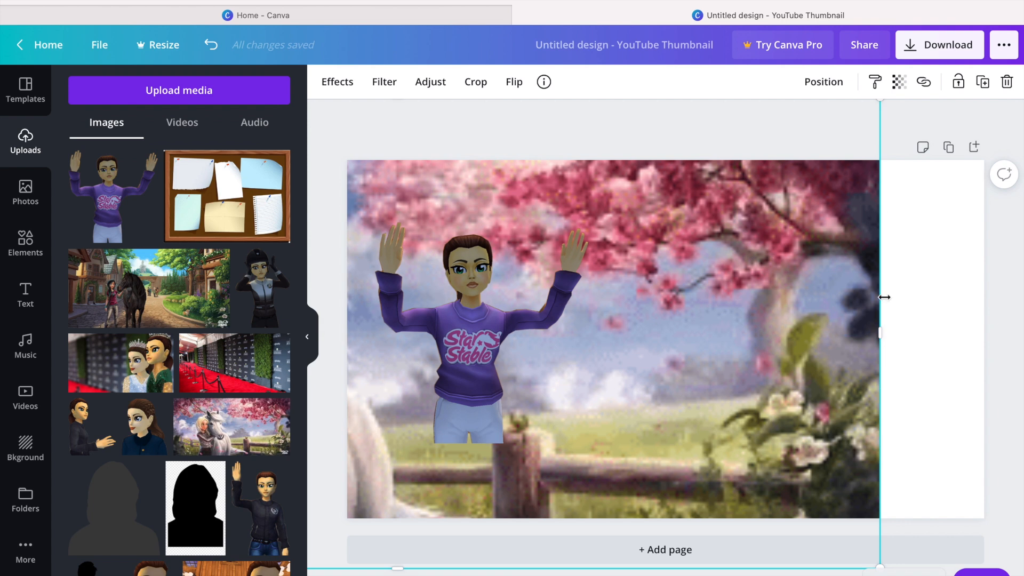
{"action": "left_click_drag", "start_coordinate": [880, 334], "coordinate": [1019, 344]}
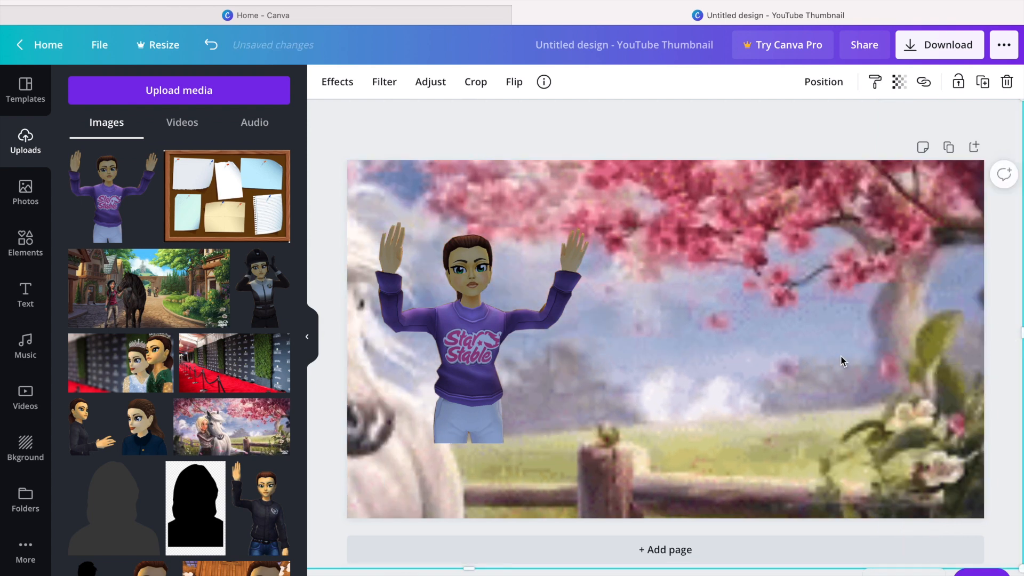
{"action": "left_click_drag", "start_coordinate": [845, 356], "coordinate": [773, 356]}
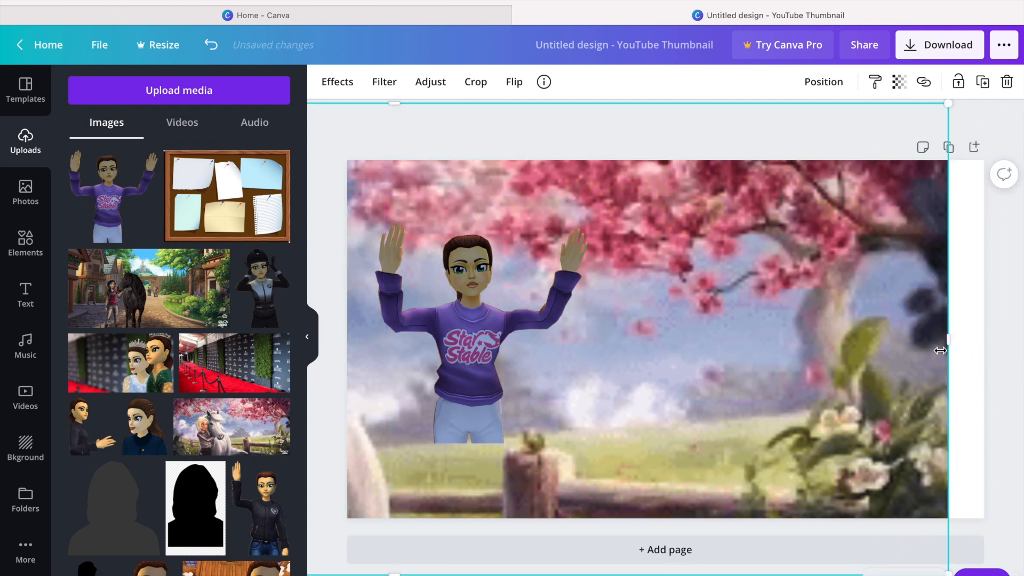
{"action": "left_click_drag", "start_coordinate": [949, 344], "coordinate": [1017, 352]}
{"action": "left_click_drag", "start_coordinate": [874, 345], "coordinate": [735, 350]}
{"action": "left_click_drag", "start_coordinate": [867, 347], "coordinate": [955, 406]}
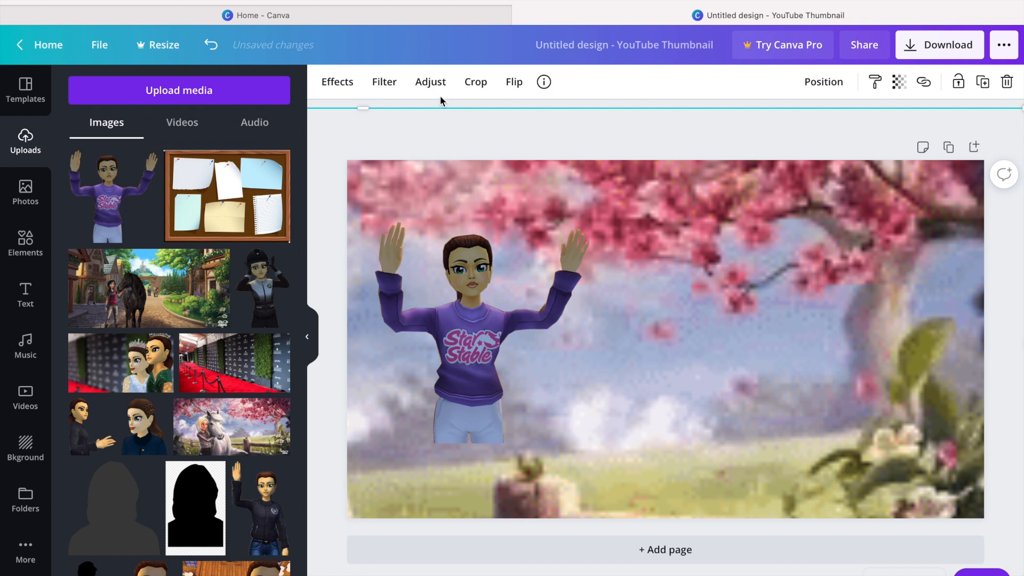
Step: Set the background image's Blur adjustment to 7
{"action": "left_click", "coordinate": [430, 83]}
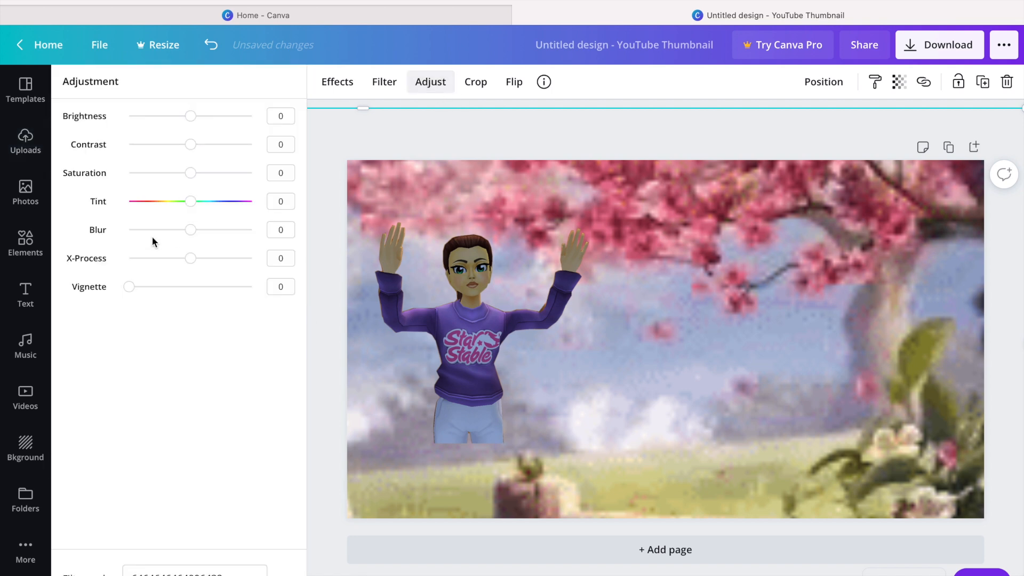
{"action": "left_click", "coordinate": [191, 236]}
{"action": "left_click_drag", "start_coordinate": [195, 238], "coordinate": [88, 230]}
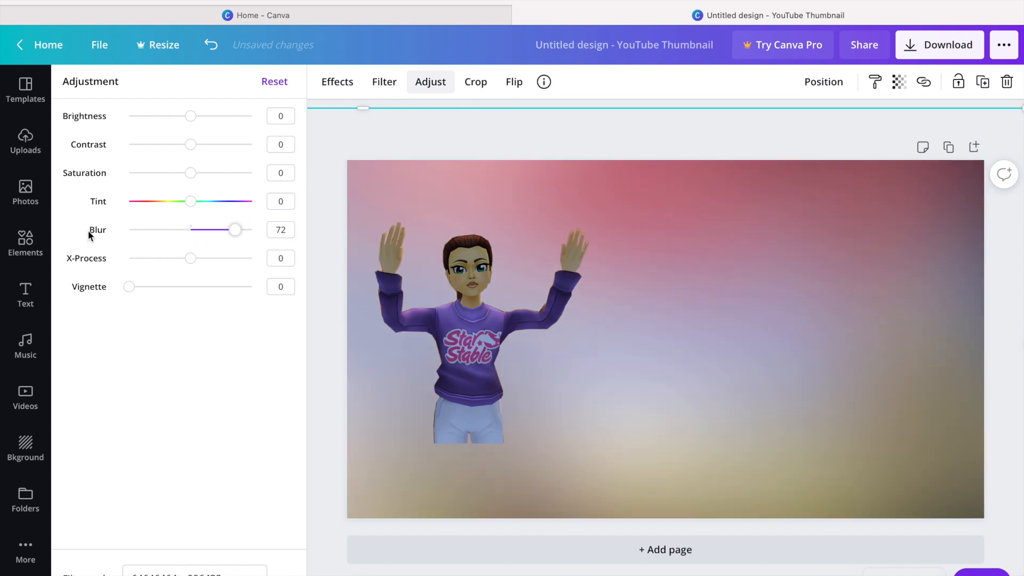
{"action": "left_click_drag", "start_coordinate": [209, 228], "coordinate": [196, 233]}
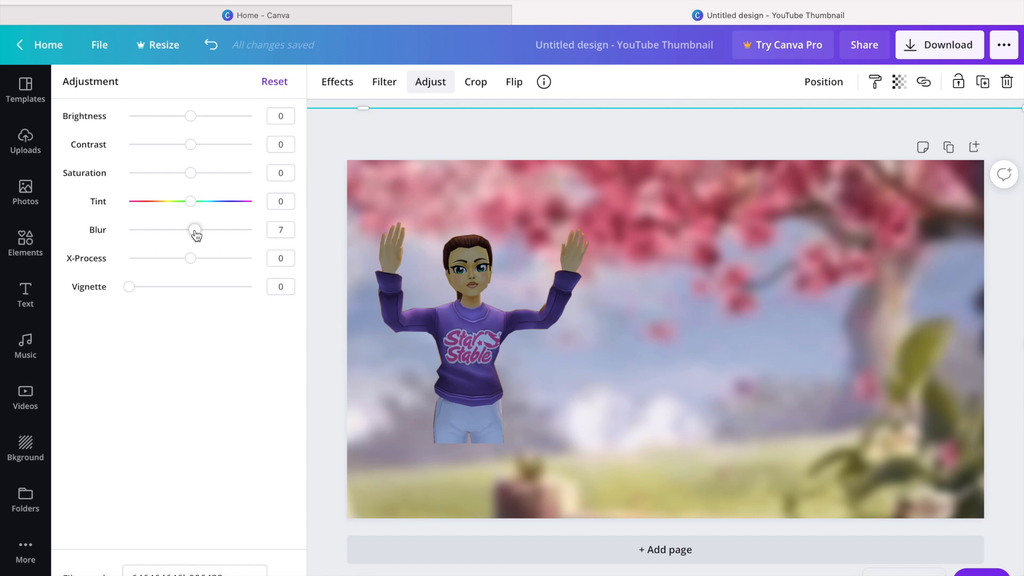
{"action": "left_click_drag", "start_coordinate": [196, 235], "coordinate": [196, 234]}
Step: Enlarge the avatar cutout to about 715 × 739 and position it against the canvas's left edge
{"action": "left_click", "coordinate": [525, 328]}
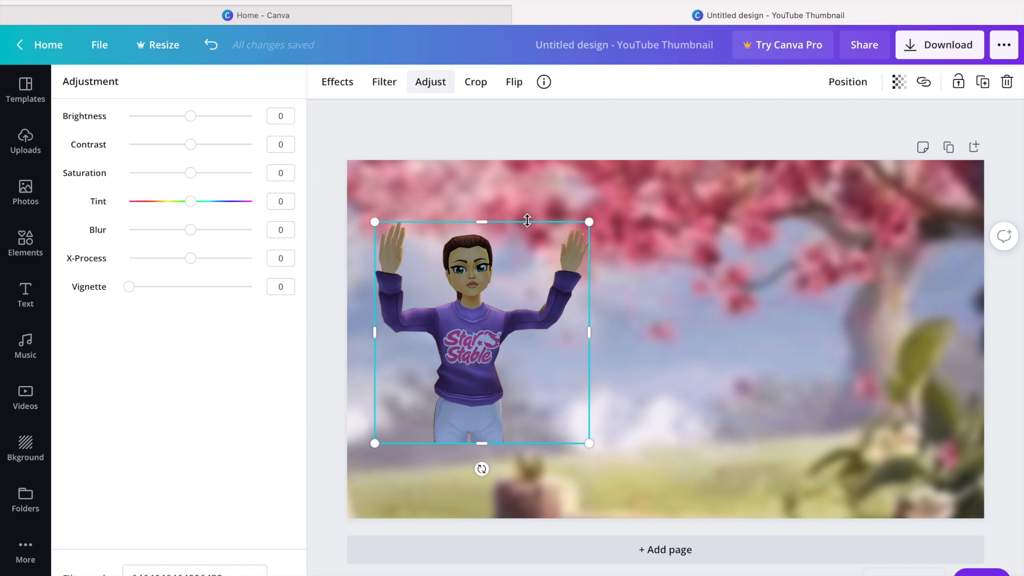
{"action": "left_click_drag", "start_coordinate": [590, 228], "coordinate": [673, 154]}
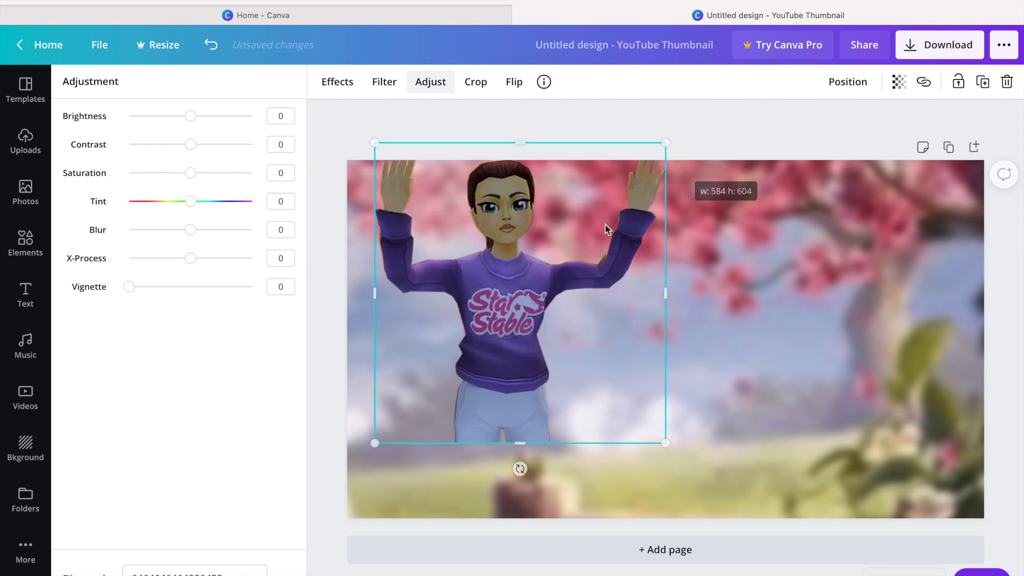
{"action": "left_click_drag", "start_coordinate": [373, 444], "coordinate": [344, 481]}
{"action": "left_click_drag", "start_coordinate": [428, 395], "coordinate": [429, 437]}
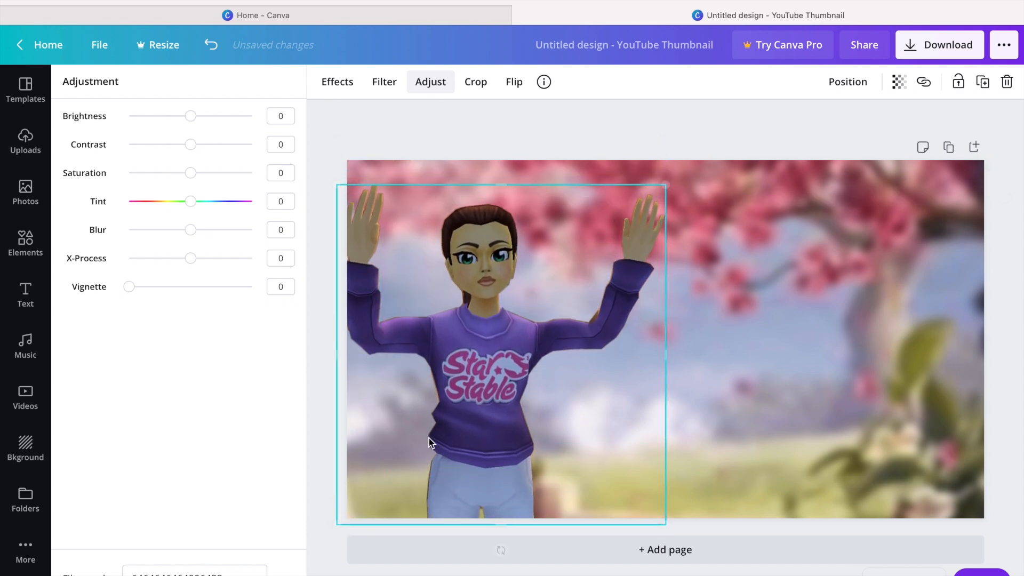
{"action": "left_click_drag", "start_coordinate": [664, 189], "coordinate": [687, 165]}
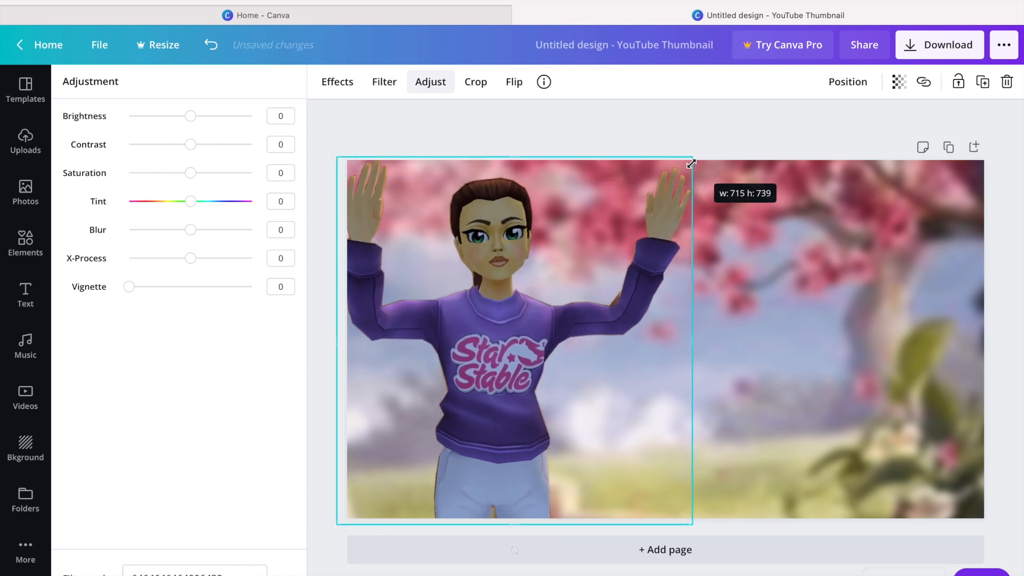
Step: Shift the avatar cutout further left so it sits partly past the canvas's left edge
{"action": "left_click_drag", "start_coordinate": [526, 393], "coordinate": [460, 391]}
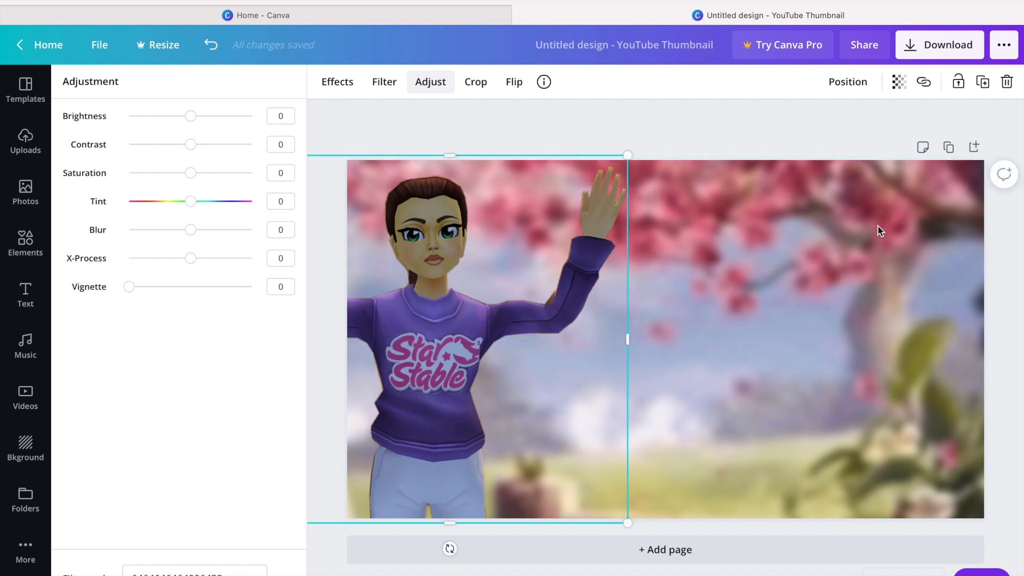
{"action": "left_click", "coordinate": [682, 115]}
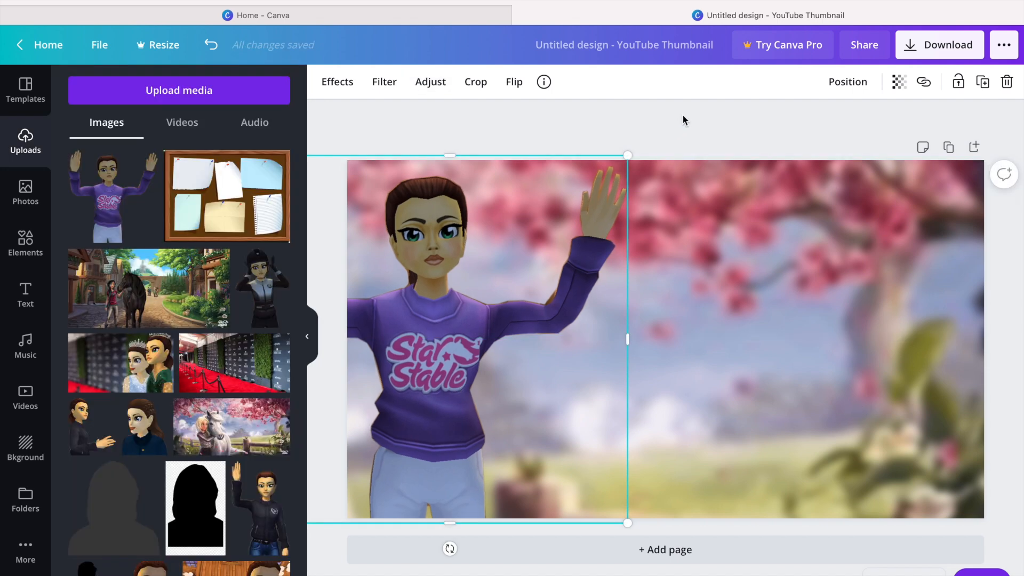
Step: Add a heading text box reading "How I make my YouTube Thumbnails"
{"action": "left_click", "coordinate": [30, 293]}
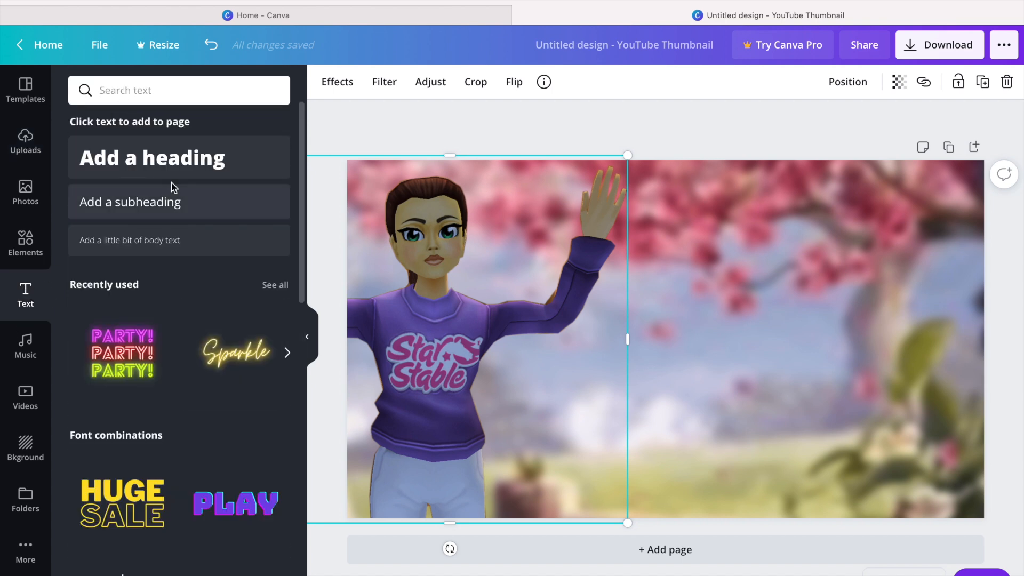
{"action": "scroll", "coordinate": [160, 527], "scroll_direction": "down", "scroll_amount": 10}
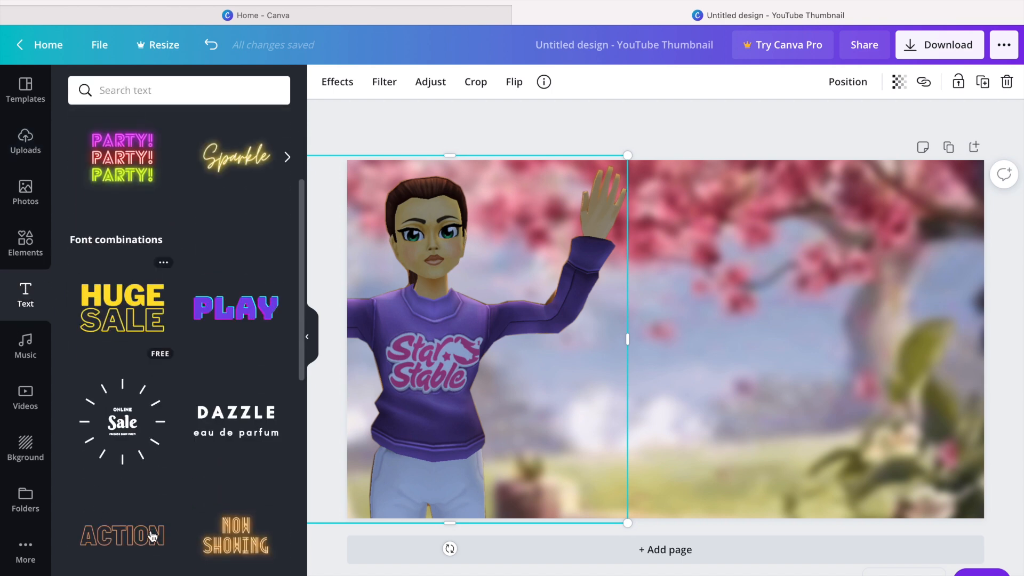
{"action": "scroll", "coordinate": [164, 498], "scroll_direction": "down", "scroll_amount": 3}
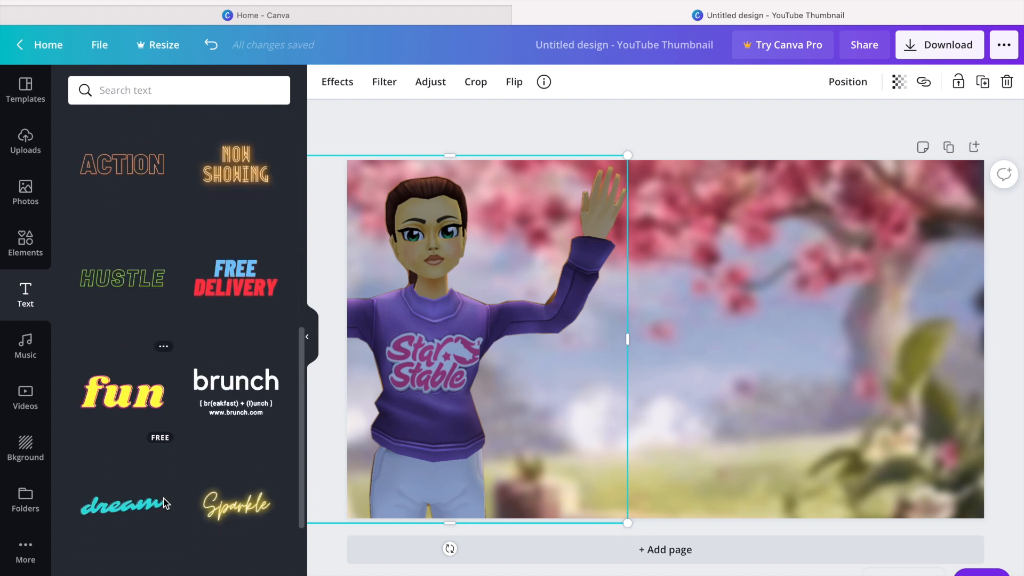
{"action": "scroll", "coordinate": [164, 498], "scroll_direction": "up", "scroll_amount": 12}
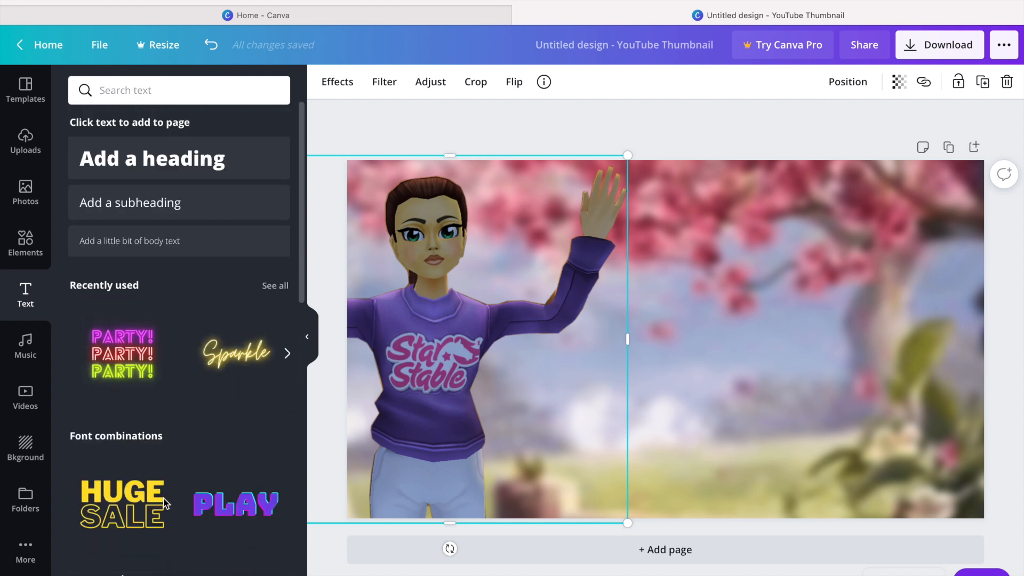
{"action": "left_click", "coordinate": [170, 163]}
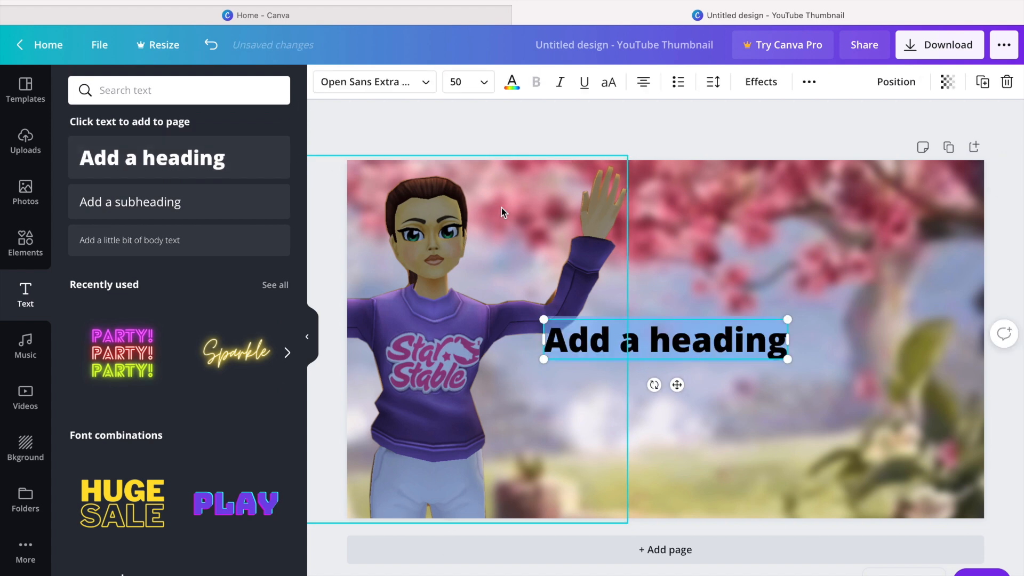
{"action": "type", "text": "H"}
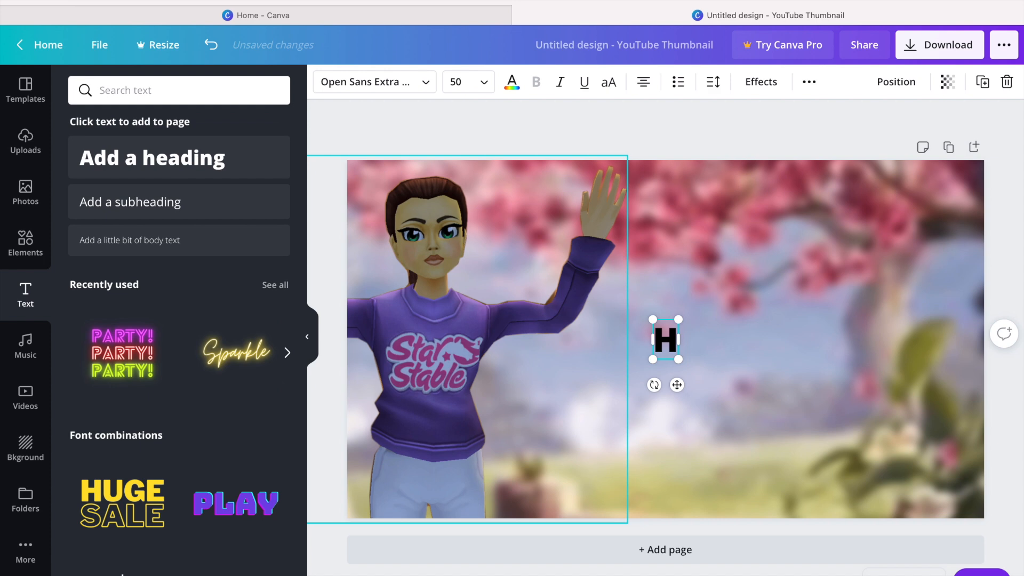
{"action": "type", "text": "ow I make"}
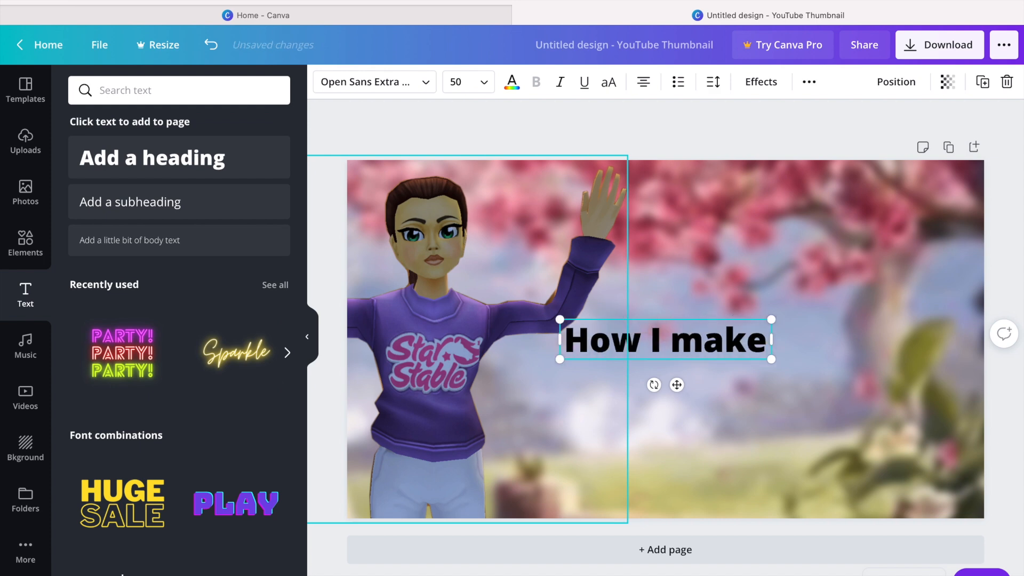
{"action": "type", "text": " my Youtu"}
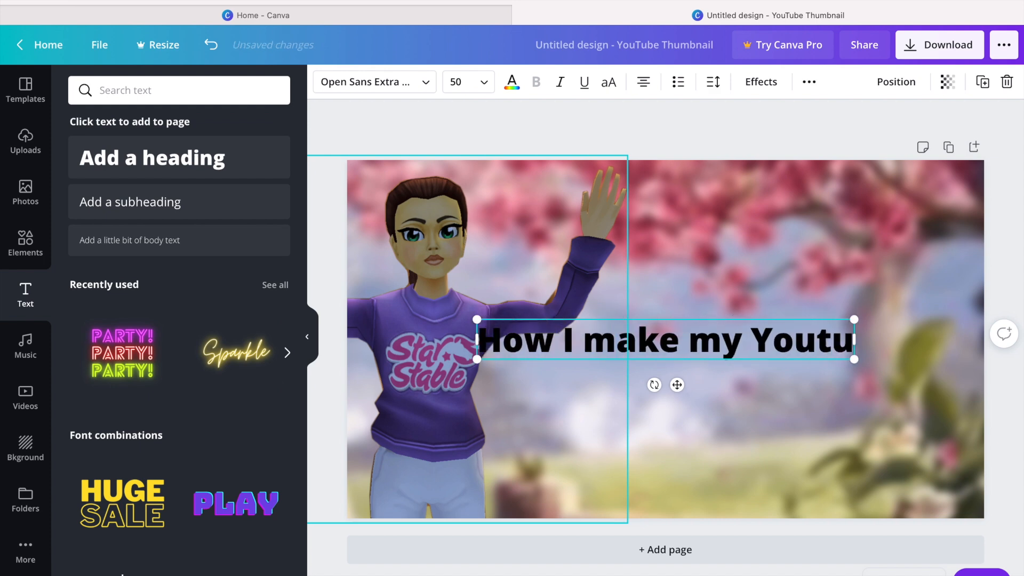
{"action": "key", "text": "BackSpace"}
{"action": "key", "text": "BackSpace"}
{"action": "type", "text": "Tube Thum"}
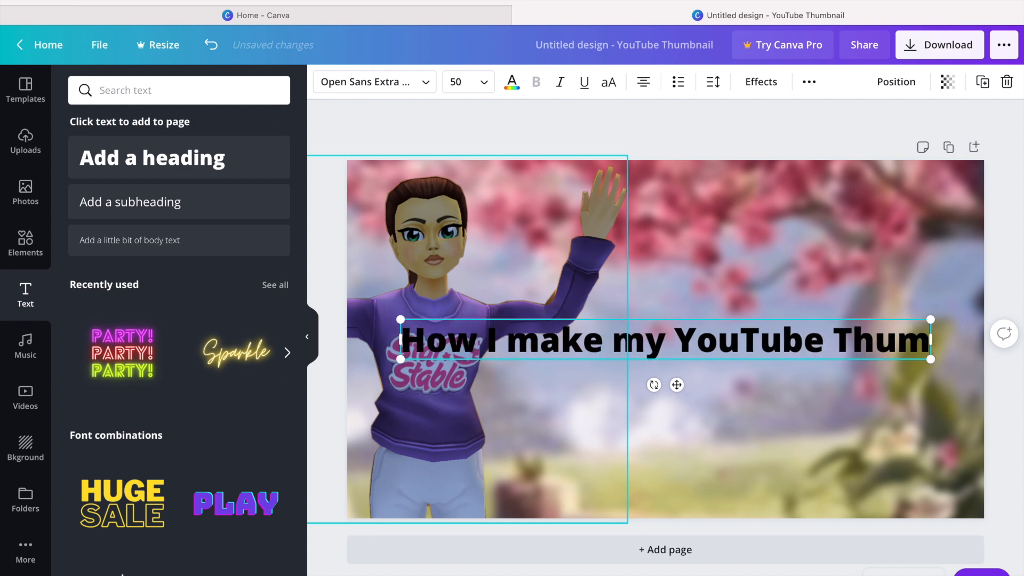
{"action": "type", "text": "bnails"}
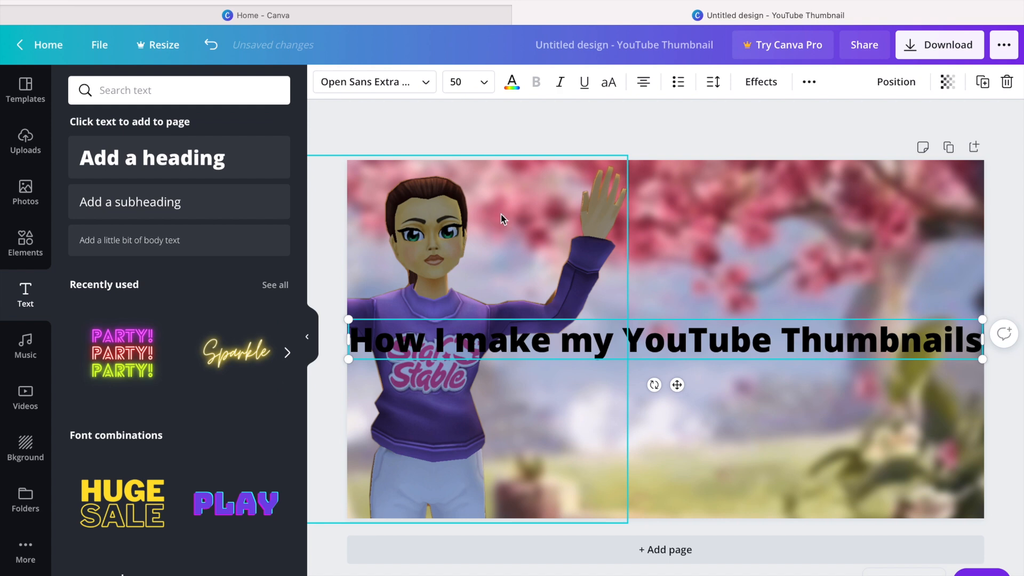
Step: Break the heading into two lines after "my"
{"action": "left_click", "coordinate": [624, 343]}
{"action": "key", "text": "Return"}
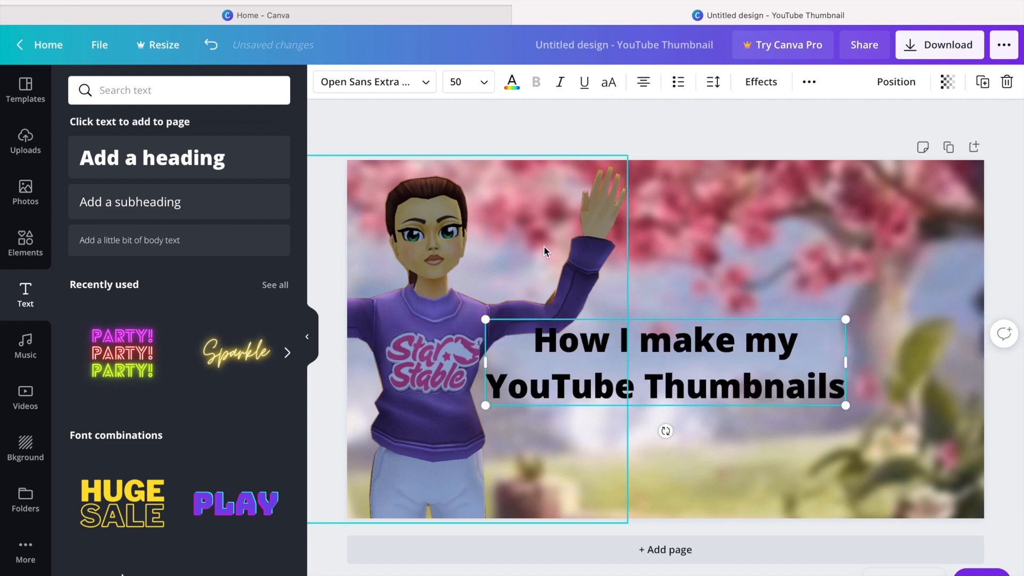
Step: Search the fonts for anton and apply the Anton font to the whole heading
{"action": "left_click", "coordinate": [384, 83]}
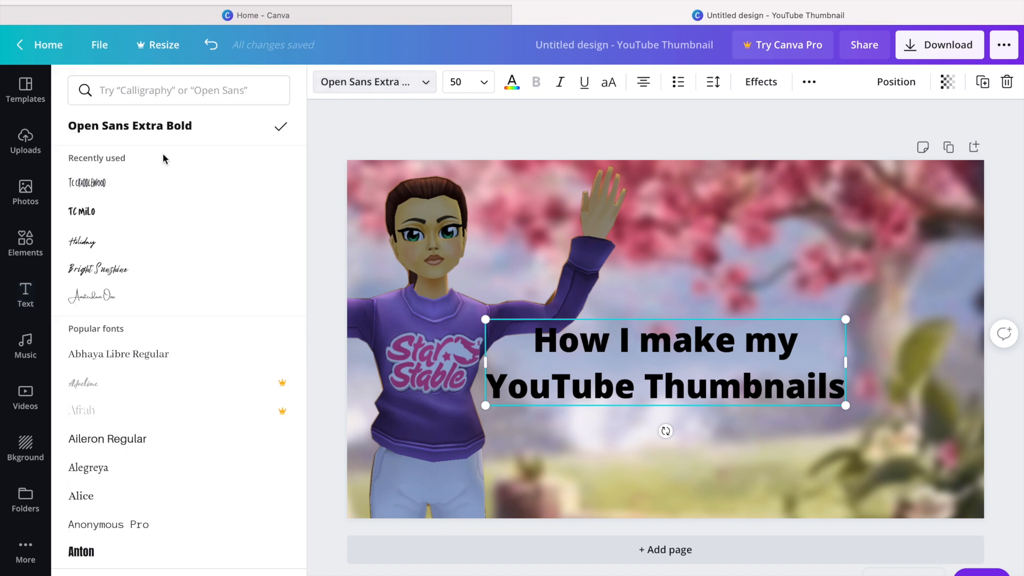
{"action": "left_click", "coordinate": [183, 91]}
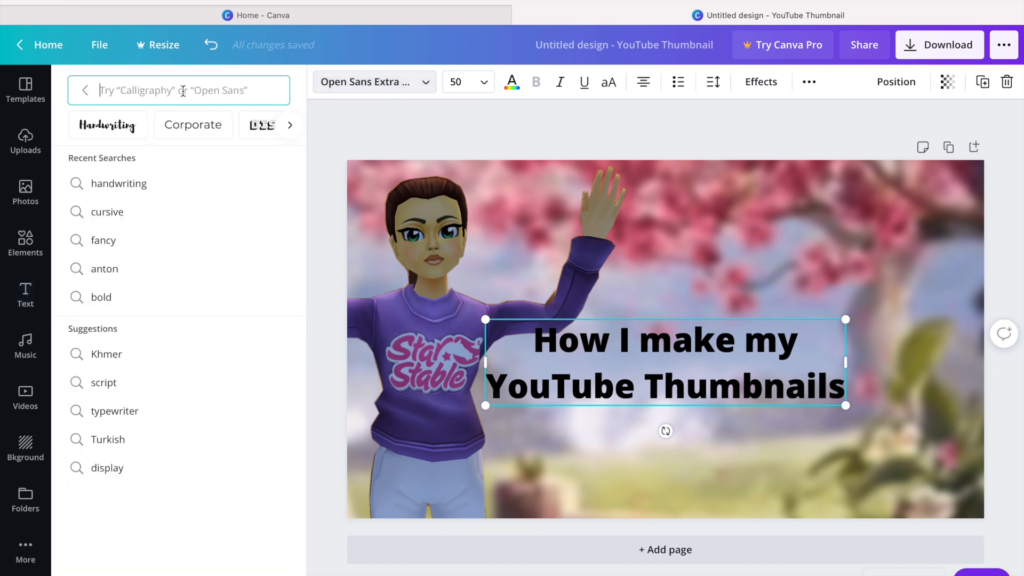
{"action": "type", "text": "anton"}
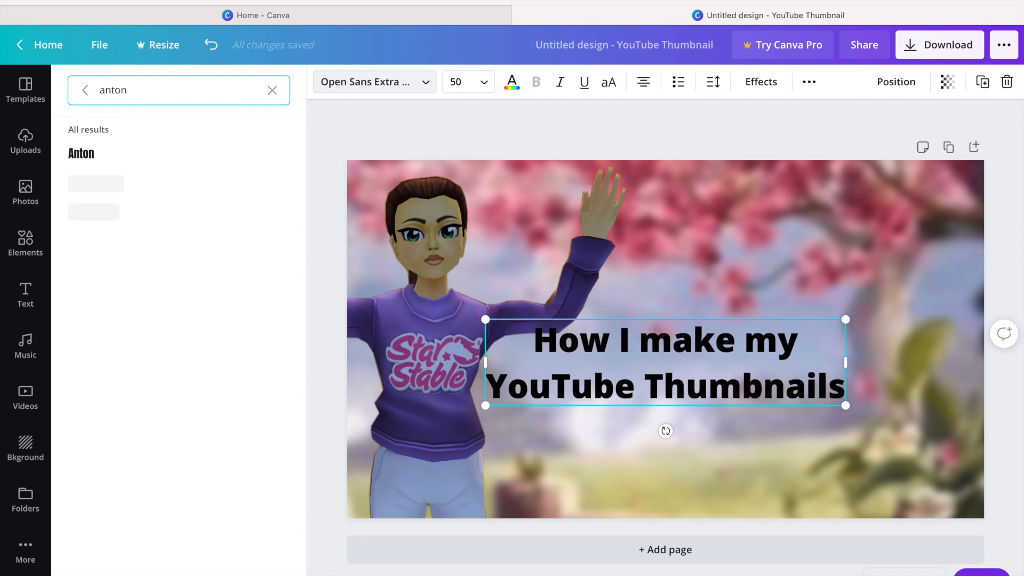
{"action": "left_click", "coordinate": [100, 159]}
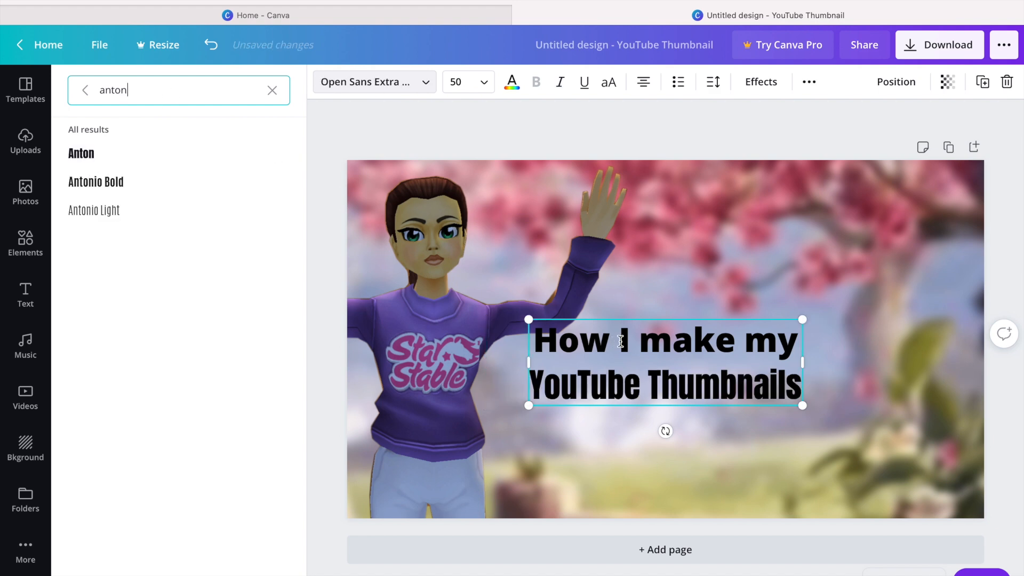
{"action": "left_click", "coordinate": [789, 360]}
{"action": "left_click_drag", "start_coordinate": [789, 359], "coordinate": [518, 332]}
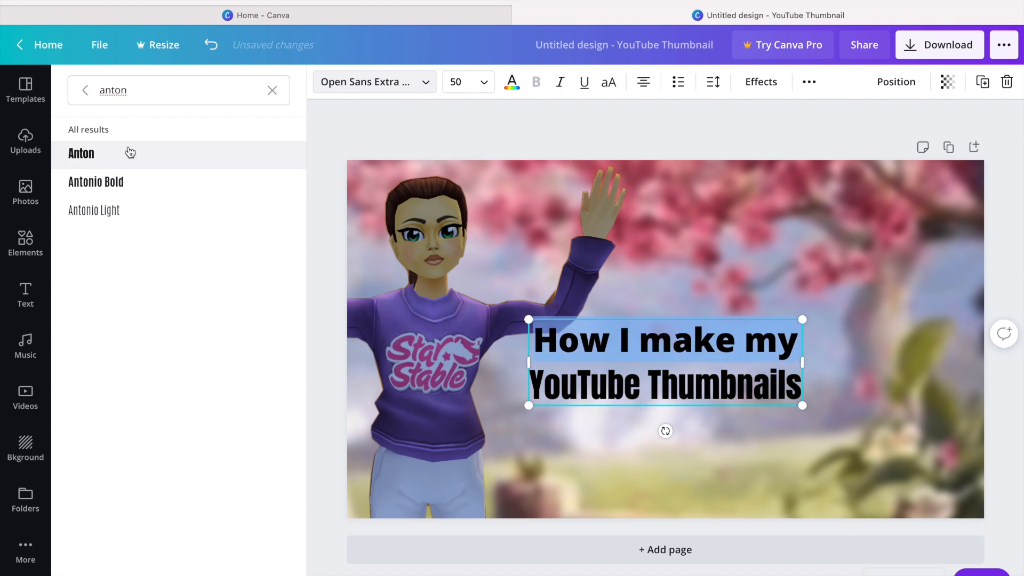
{"action": "left_click", "coordinate": [130, 152]}
Step: Enlarge the heading to size 63.8 and narrow its box so the text wraps onto three lines
{"action": "left_click_drag", "start_coordinate": [806, 409], "coordinate": [876, 433]}
{"action": "left_click", "coordinate": [774, 361]}
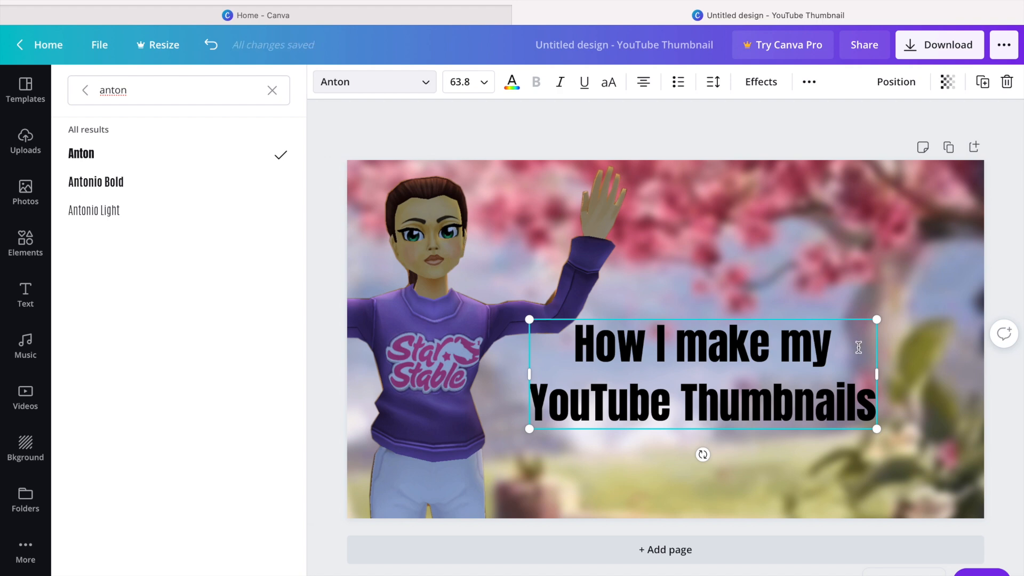
{"action": "mouse_move", "coordinate": [876, 374]}
{"action": "left_mouse_down"}
{"action": "mouse_move", "coordinate": [749, 382]}
{"action": "mouse_move", "coordinate": [931, 376]}
{"action": "mouse_move", "coordinate": [867, 385]}
{"action": "left_mouse_up"}
{"action": "left_click_drag", "start_coordinate": [586, 407], "coordinate": [555, 430]}
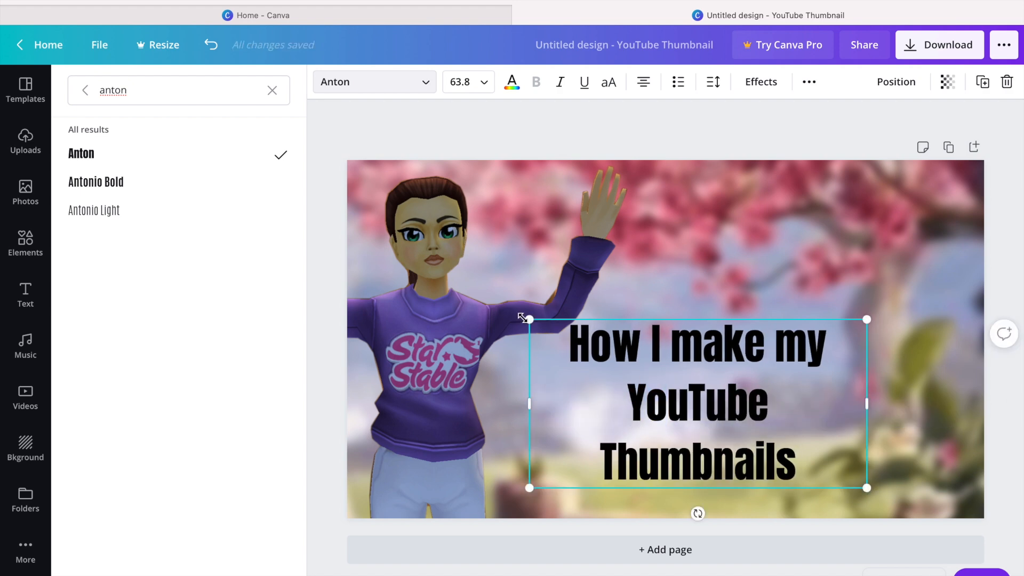
Step: Scale the heading up to size 97.6 and move it to the upper right area of the canvas
{"action": "left_click_drag", "start_coordinate": [529, 319], "coordinate": [420, 266]}
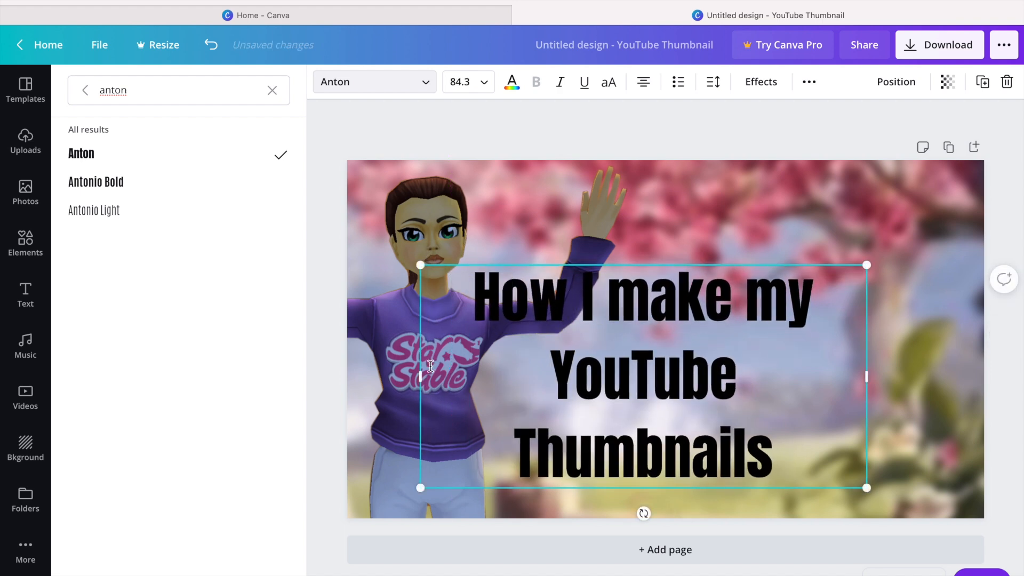
{"action": "left_click_drag", "start_coordinate": [421, 376], "coordinate": [509, 374]}
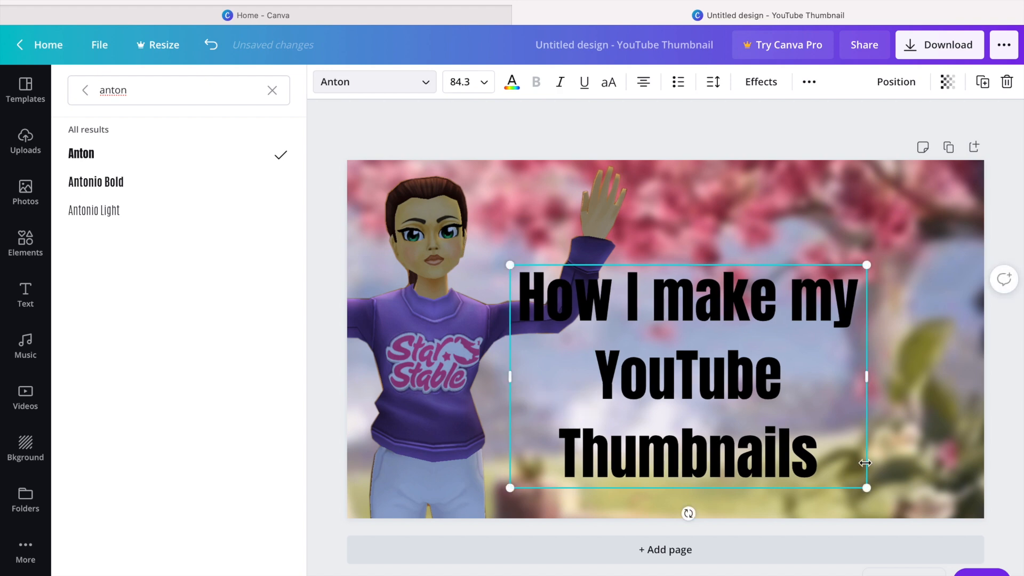
{"action": "left_click_drag", "start_coordinate": [866, 488], "coordinate": [923, 523]}
{"action": "left_click_drag", "start_coordinate": [854, 392], "coordinate": [815, 233]}
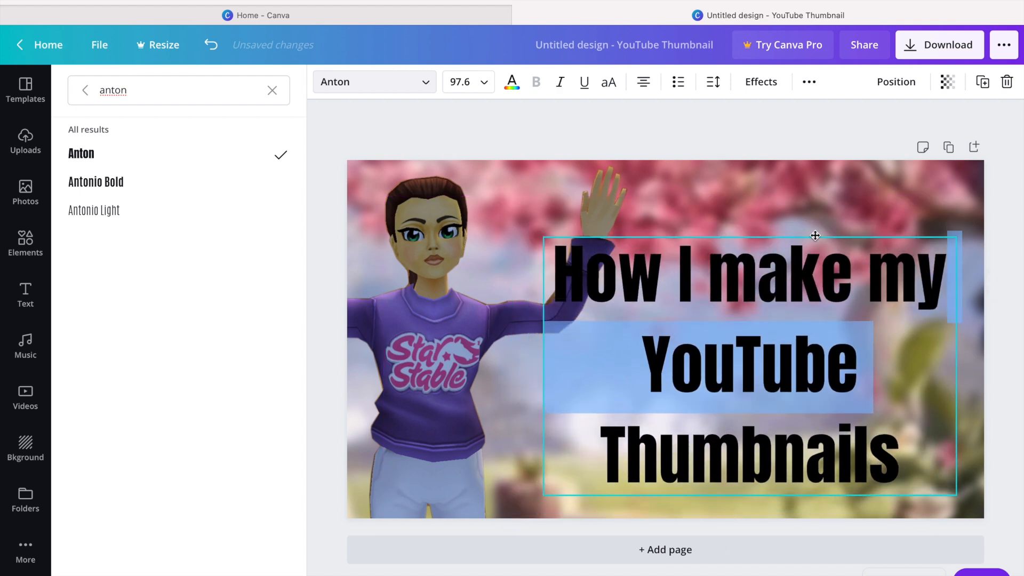
Step: Shift the avatar slightly right and nudge the heading a little right and up
{"action": "left_click_drag", "start_coordinate": [439, 341], "coordinate": [499, 340]}
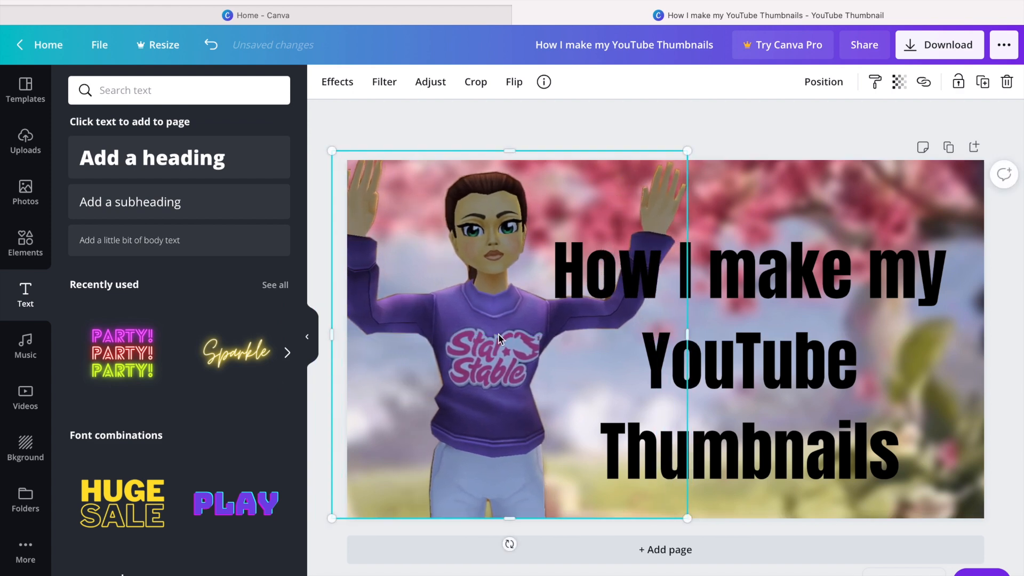
{"action": "left_click", "coordinate": [847, 341]}
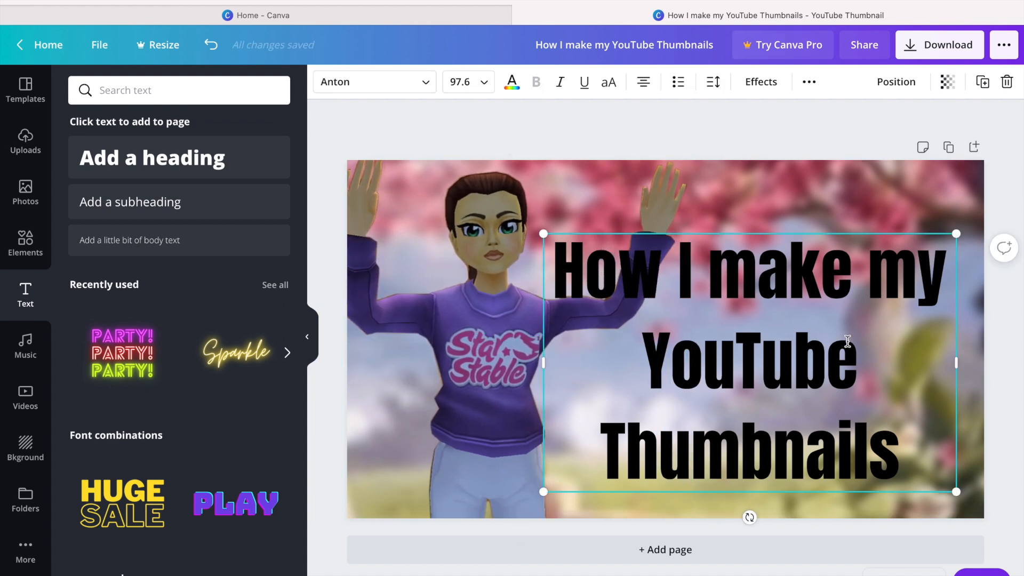
{"action": "mouse_move", "coordinate": [847, 347]}
{"action": "left_mouse_down"}
{"action": "mouse_move", "coordinate": [856, 410]}
{"action": "mouse_move", "coordinate": [861, 336]}
{"action": "left_mouse_up"}
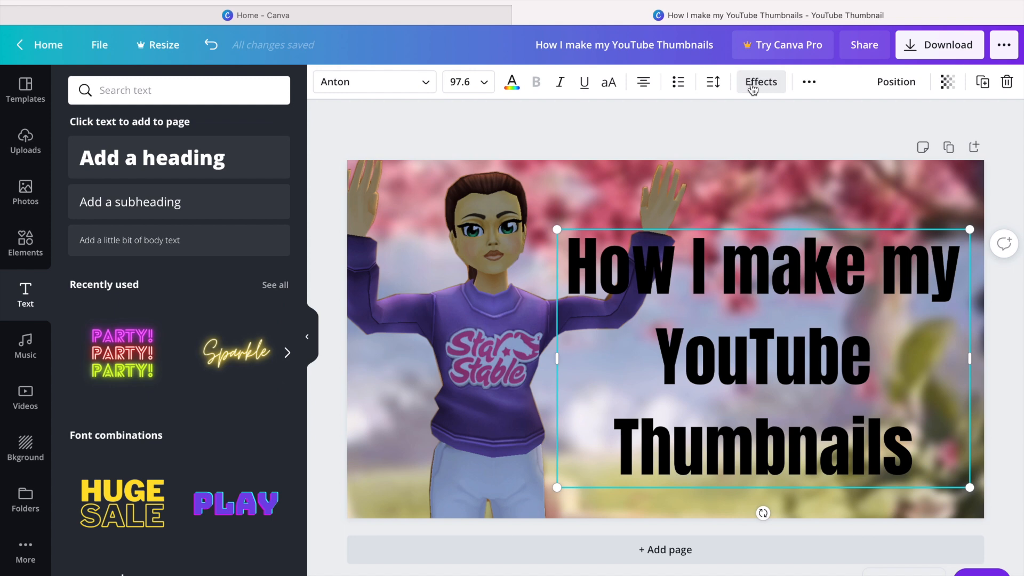
Step: Apply the Splice effect to the heading with white color, offset 0 and thickness 56
{"action": "left_click", "coordinate": [753, 85]}
{"action": "left_click", "coordinate": [178, 265]}
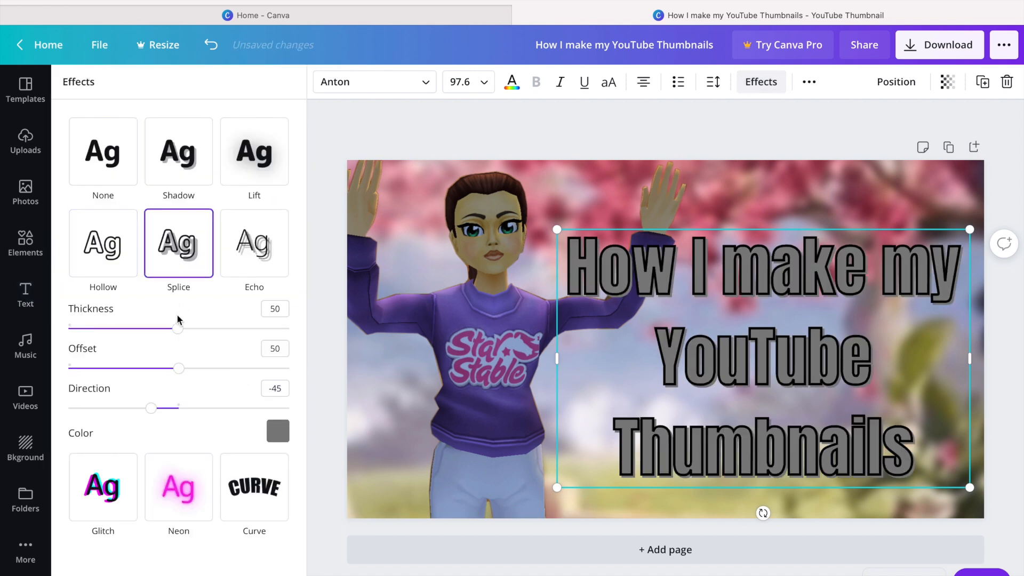
{"action": "left_click", "coordinate": [278, 430]}
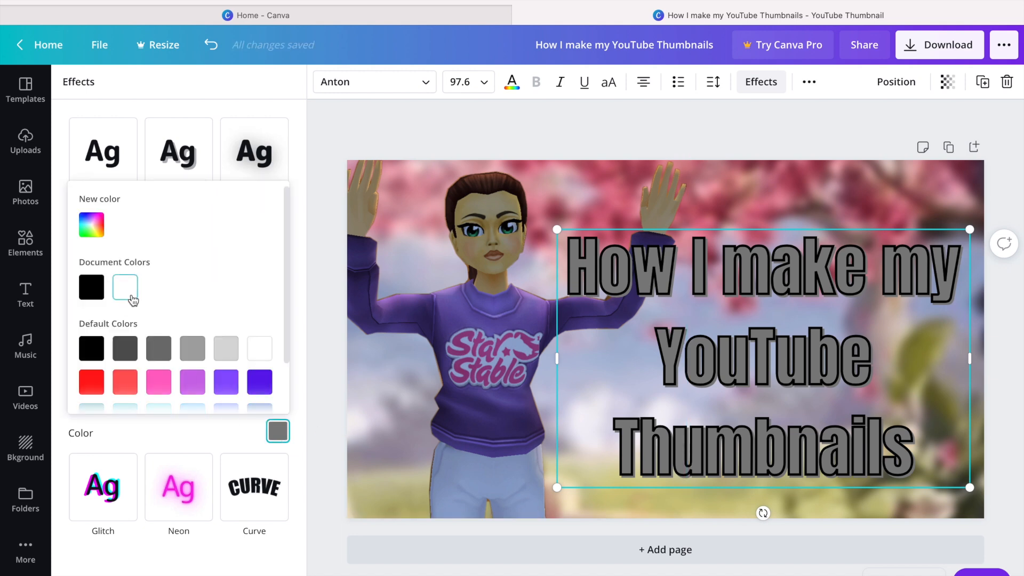
{"action": "left_click", "coordinate": [133, 300]}
{"action": "left_click", "coordinate": [297, 140]}
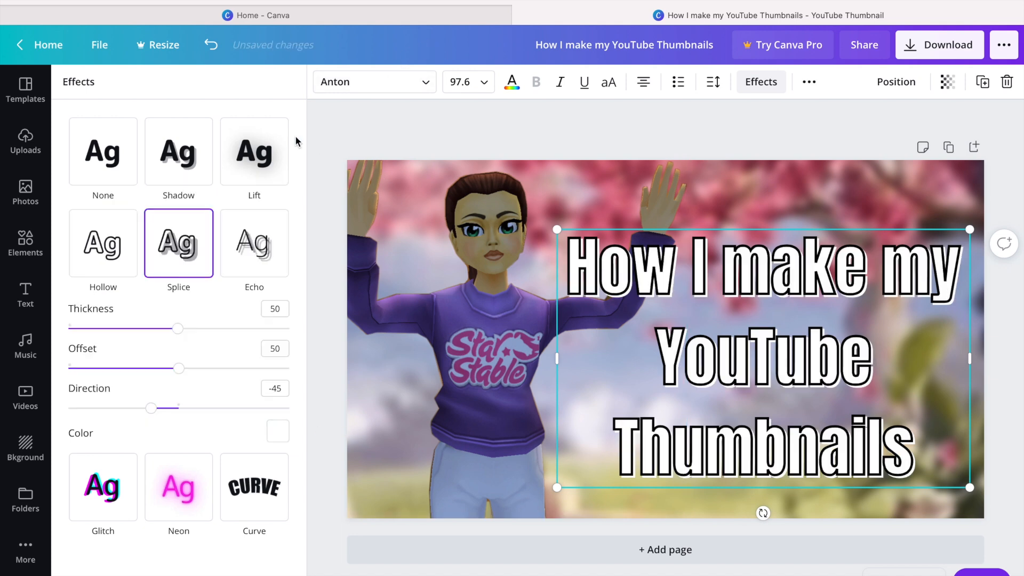
{"action": "left_click_drag", "start_coordinate": [178, 369], "coordinate": [59, 369]}
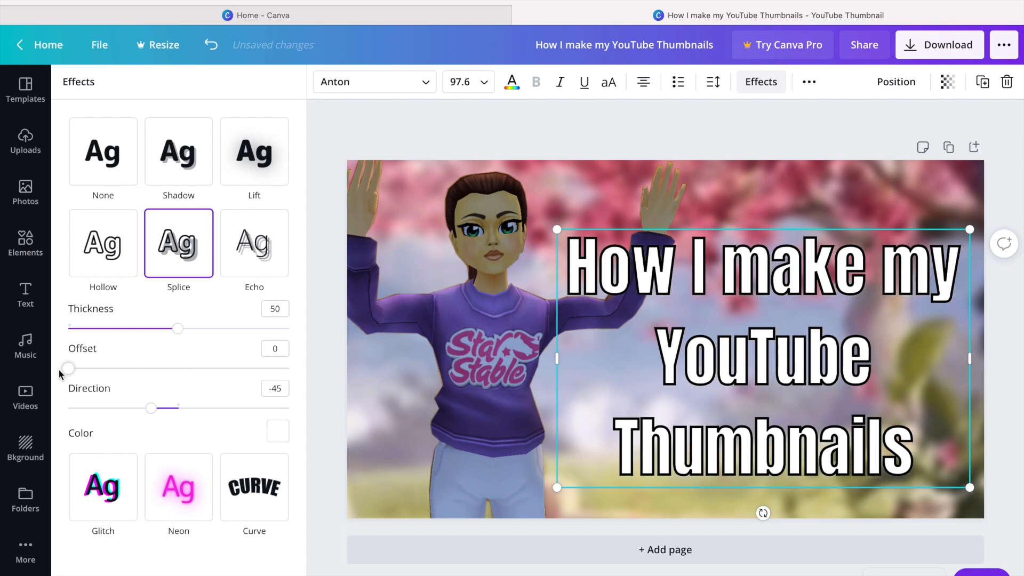
{"action": "left_click_drag", "start_coordinate": [182, 333], "coordinate": [190, 356]}
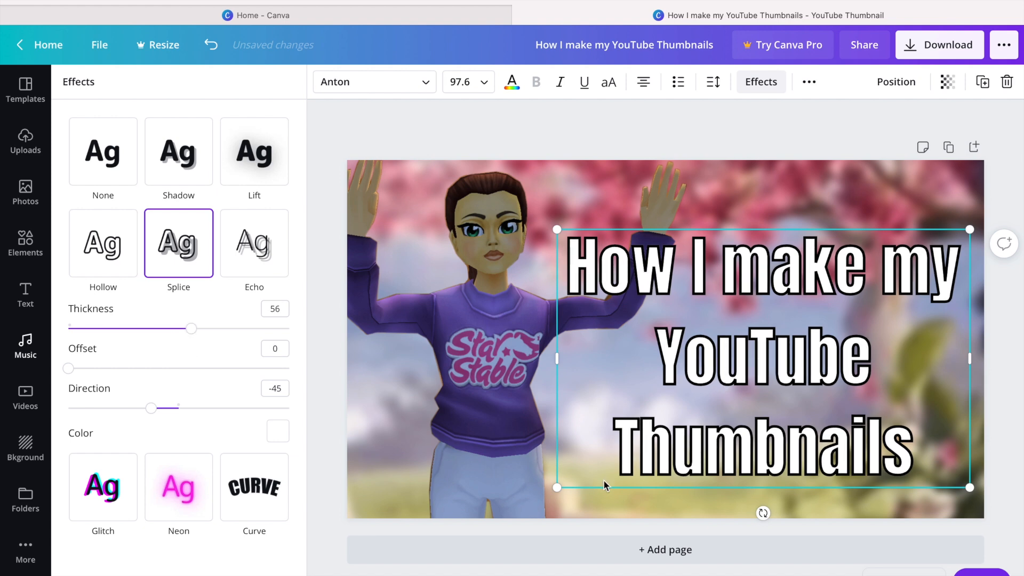
Step: Move the heading up toward the top edge of the canvas
{"action": "left_click_drag", "start_coordinate": [602, 484], "coordinate": [602, 434]}
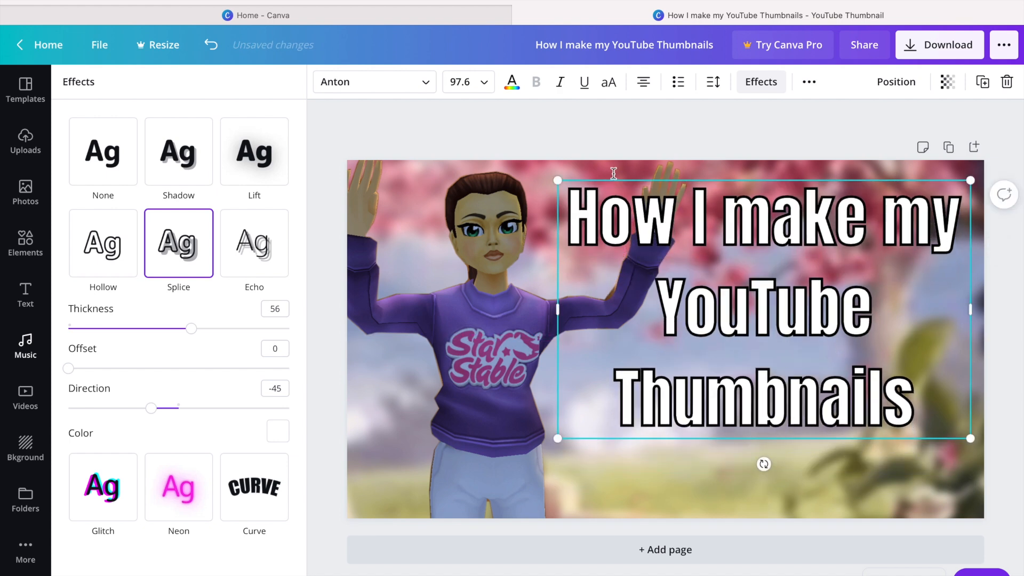
{"action": "left_click", "coordinate": [716, 117]}
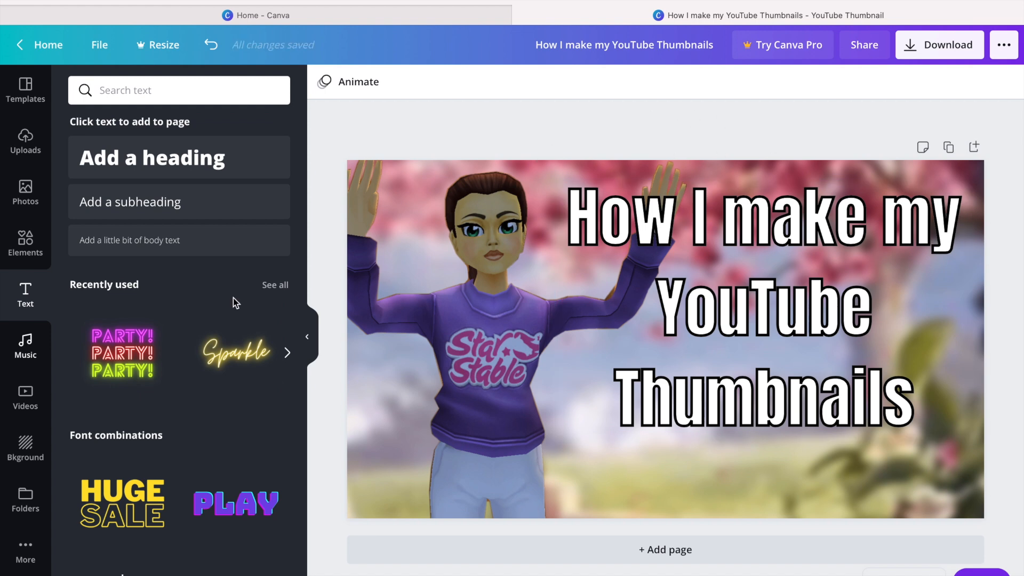
{"action": "left_click", "coordinate": [22, 249]}
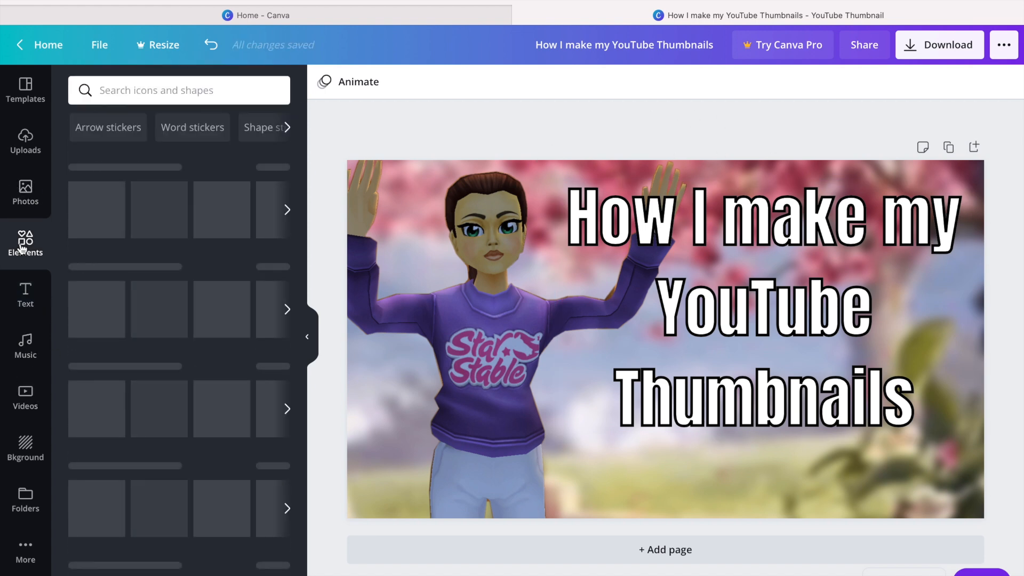
{"action": "left_click", "coordinate": [36, 154]}
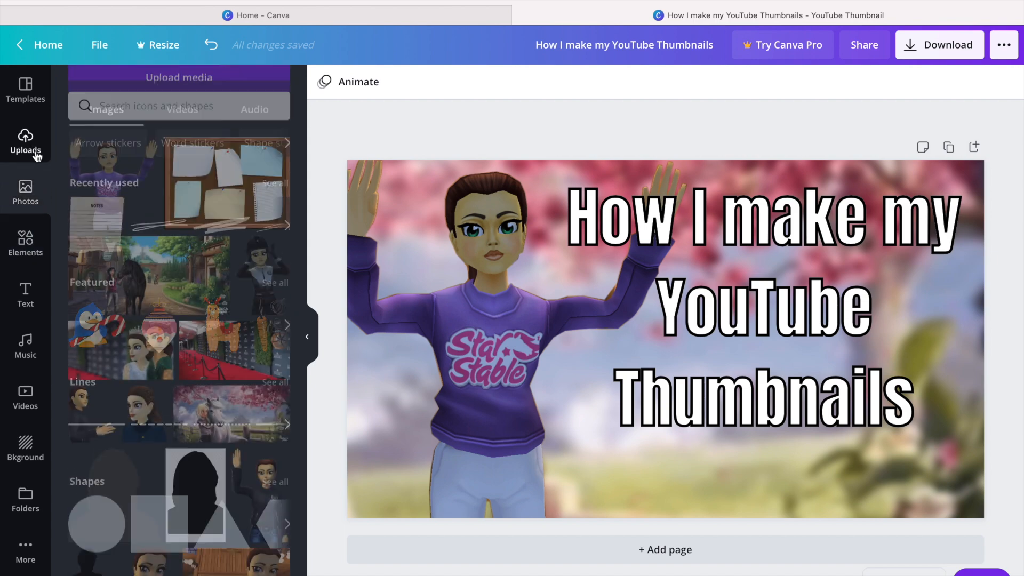
{"action": "scroll", "coordinate": [178, 365], "scroll_direction": "down", "scroll_amount": 10}
{"action": "scroll", "coordinate": [178, 364], "scroll_direction": "down", "scroll_amount": 8}
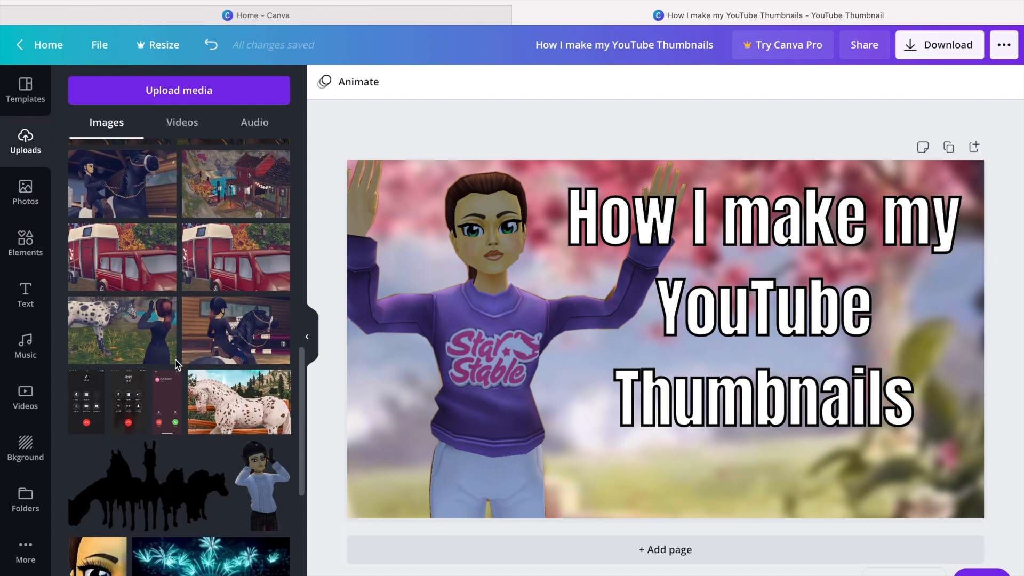
{"action": "scroll", "coordinate": [178, 365], "scroll_direction": "down", "scroll_amount": 10}
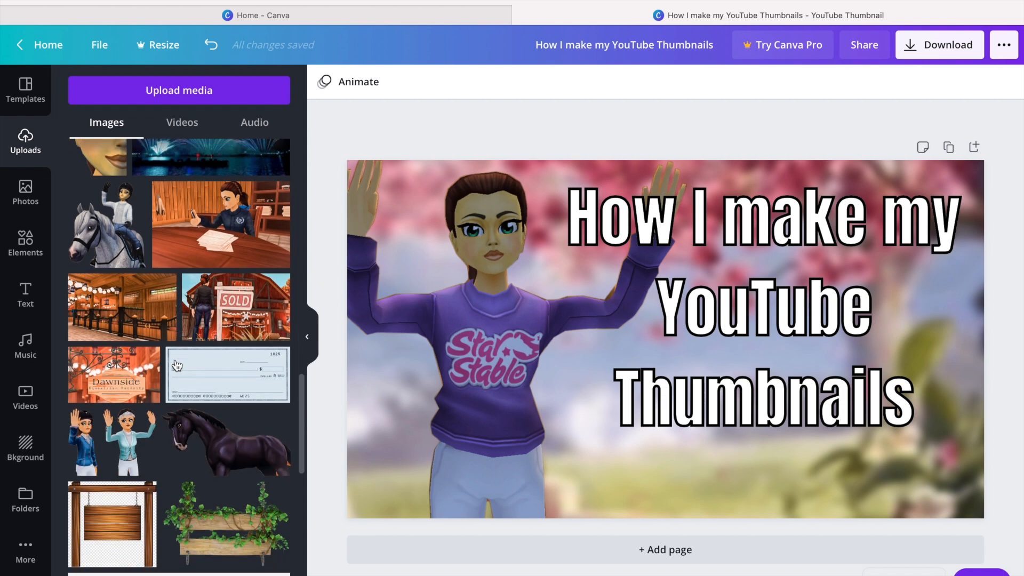
{"action": "scroll", "coordinate": [177, 365], "scroll_direction": "down", "scroll_amount": 10}
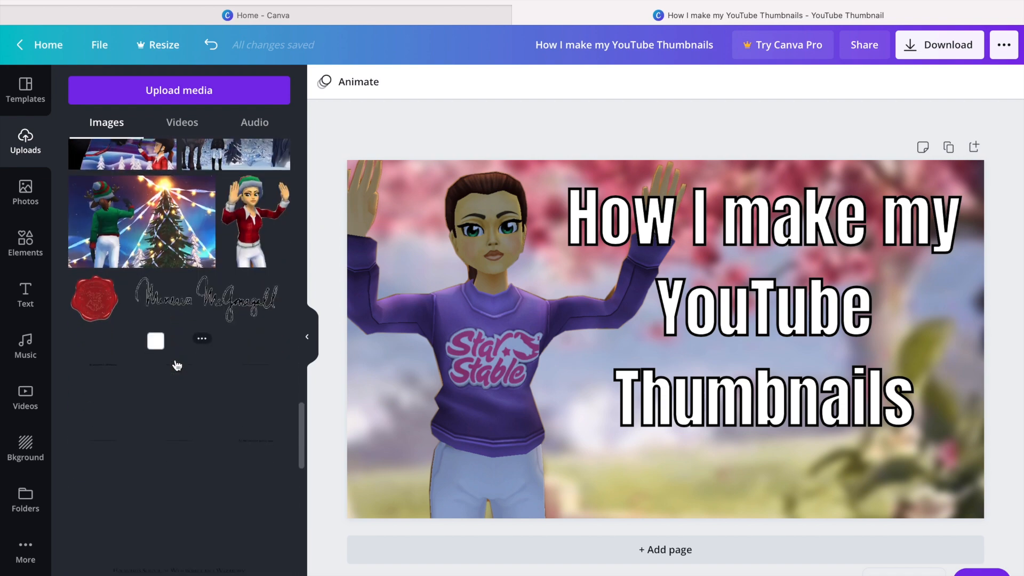
{"action": "scroll", "coordinate": [176, 365], "scroll_direction": "down", "scroll_amount": 10}
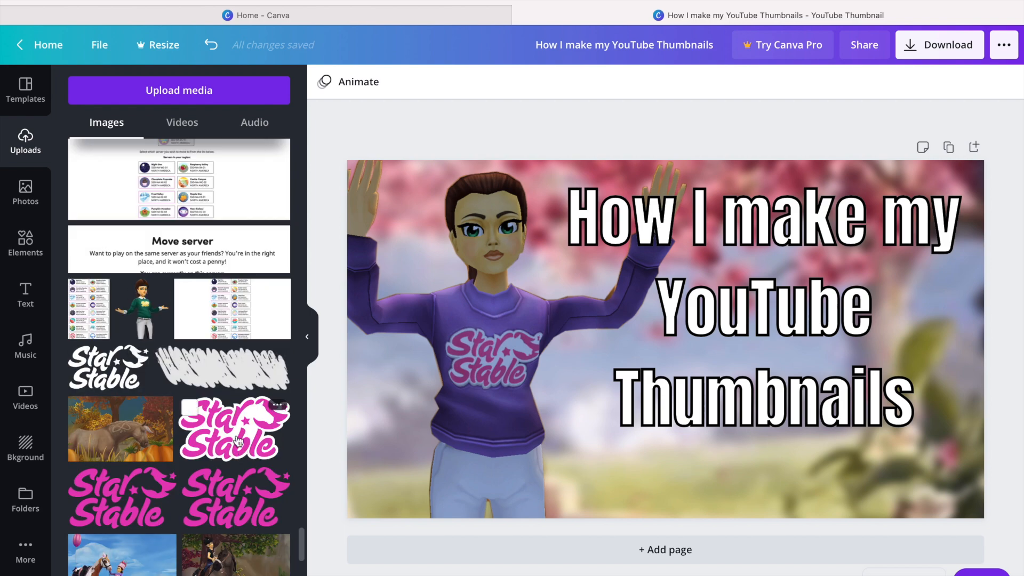
{"action": "left_click", "coordinate": [238, 440]}
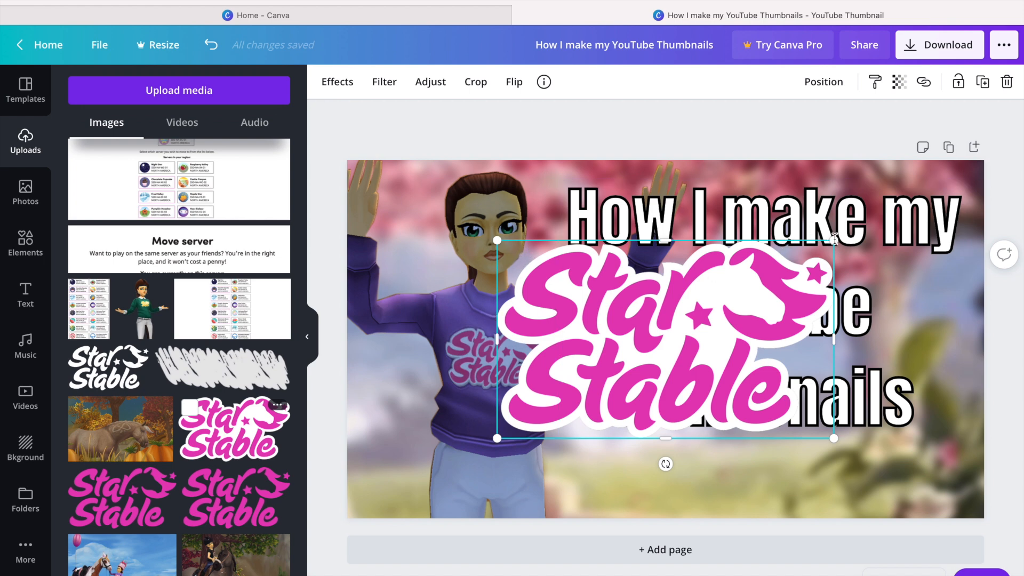
{"action": "left_click_drag", "start_coordinate": [831, 241], "coordinate": [740, 300]}
{"action": "key", "text": "Delete"}
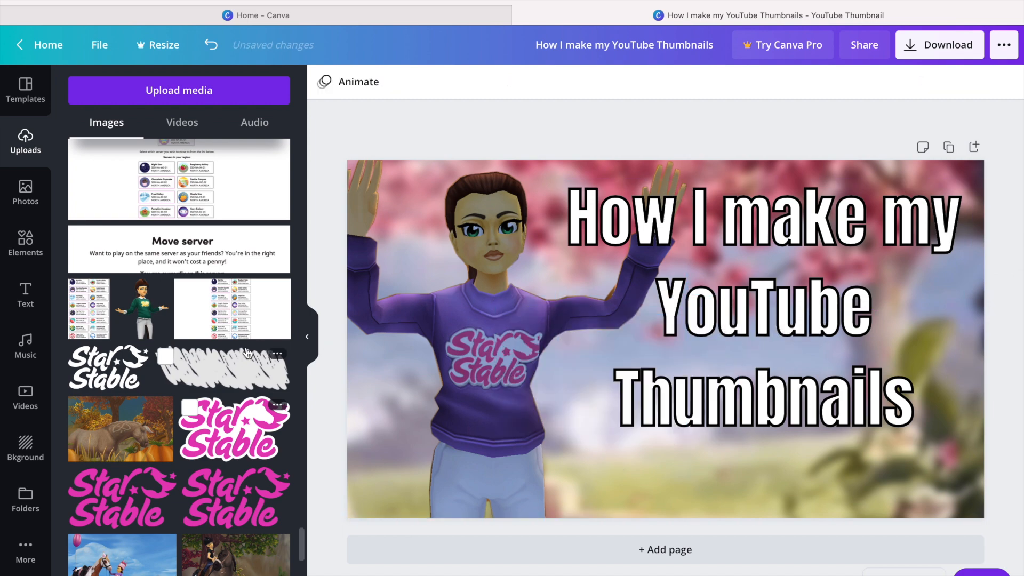
Step: Add the black-and-white Star Stable logo from uploads, shrink it, and place it in the canvas's lower left corner
{"action": "scroll", "coordinate": [248, 308], "scroll_direction": "down", "scroll_amount": 10}
{"action": "scroll", "coordinate": [248, 308], "scroll_direction": "down", "scroll_amount": 10}
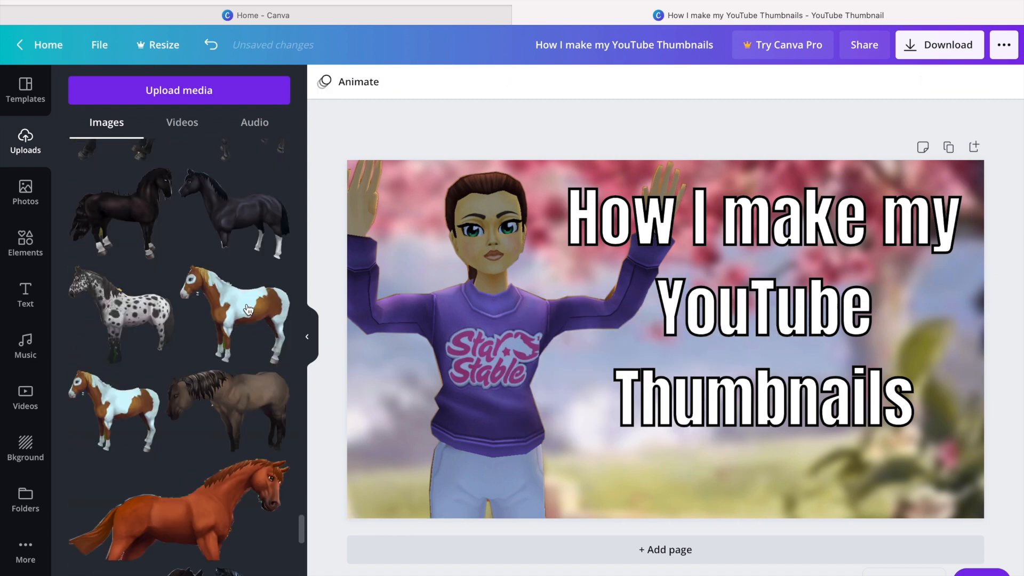
{"action": "scroll", "coordinate": [248, 300], "scroll_direction": "down", "scroll_amount": 10}
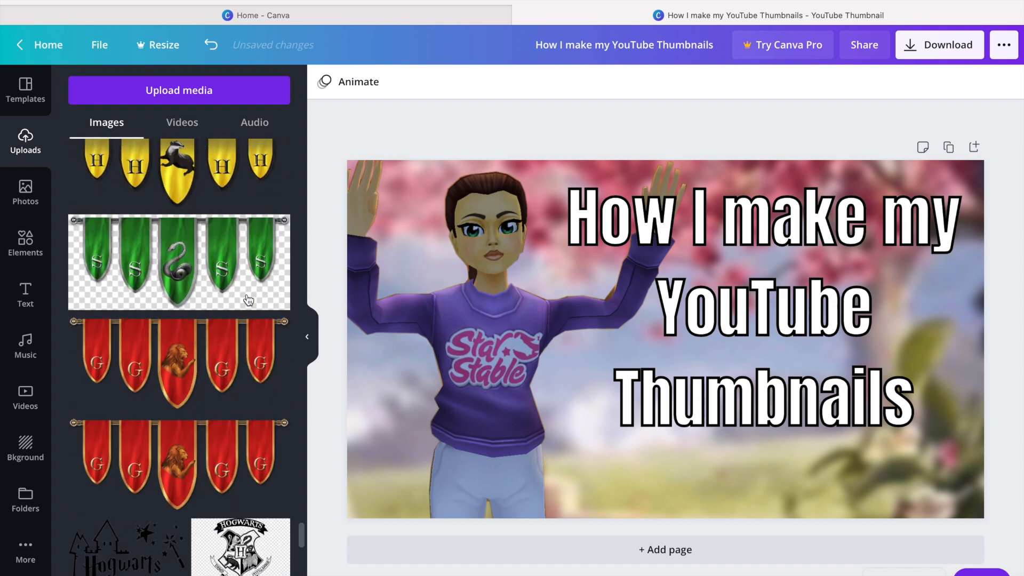
{"action": "scroll", "coordinate": [248, 300], "scroll_direction": "down", "scroll_amount": 10}
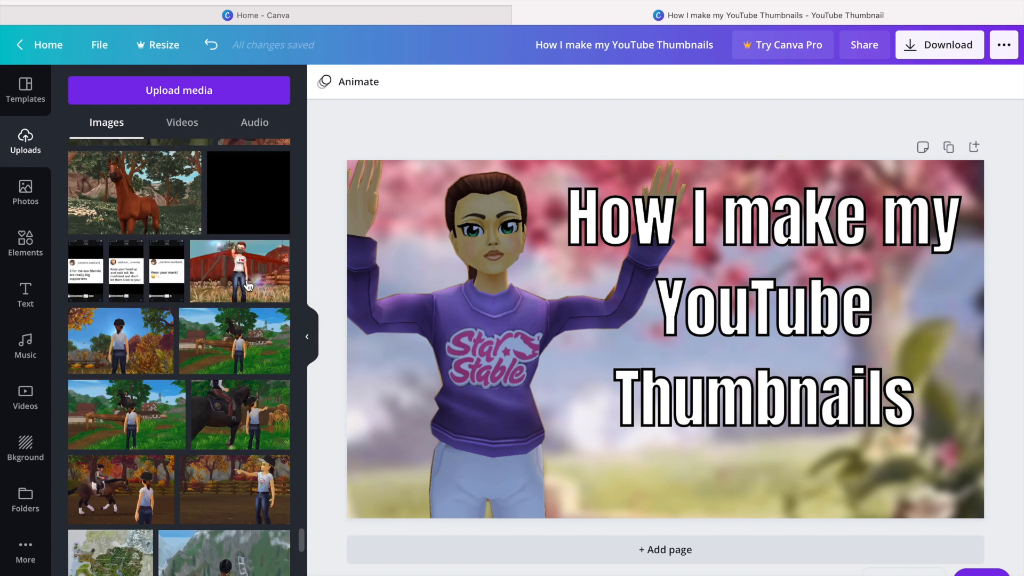
{"action": "scroll", "coordinate": [248, 279], "scroll_direction": "down", "scroll_amount": 10}
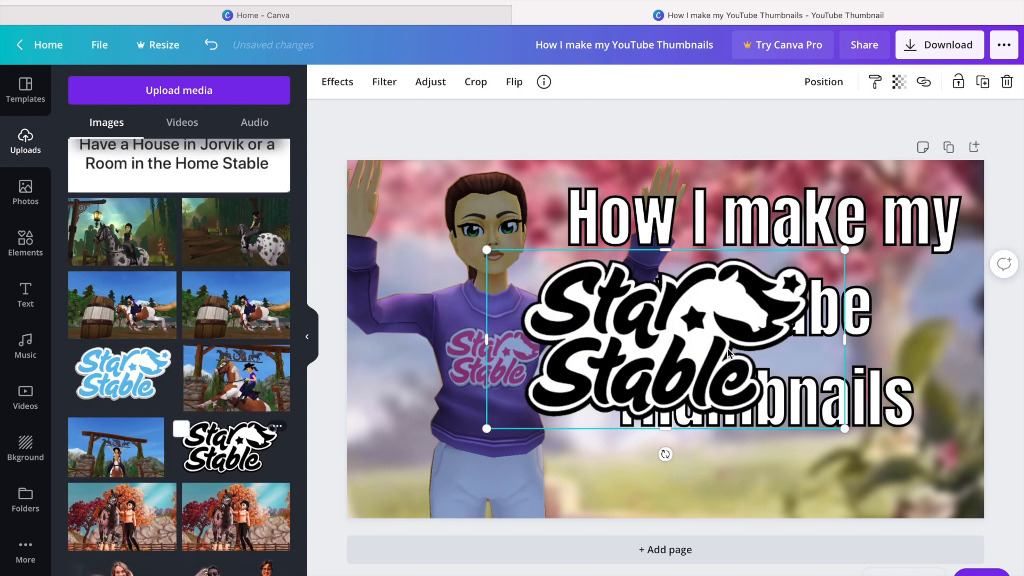
{"action": "left_click_drag", "start_coordinate": [716, 361], "coordinate": [537, 450]}
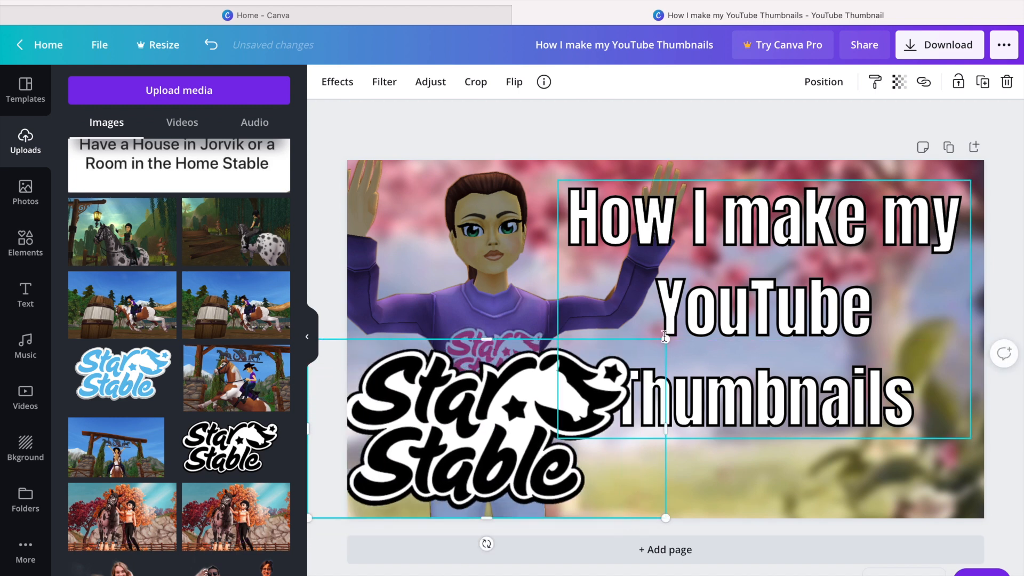
{"action": "left_click_drag", "start_coordinate": [666, 340], "coordinate": [582, 385]}
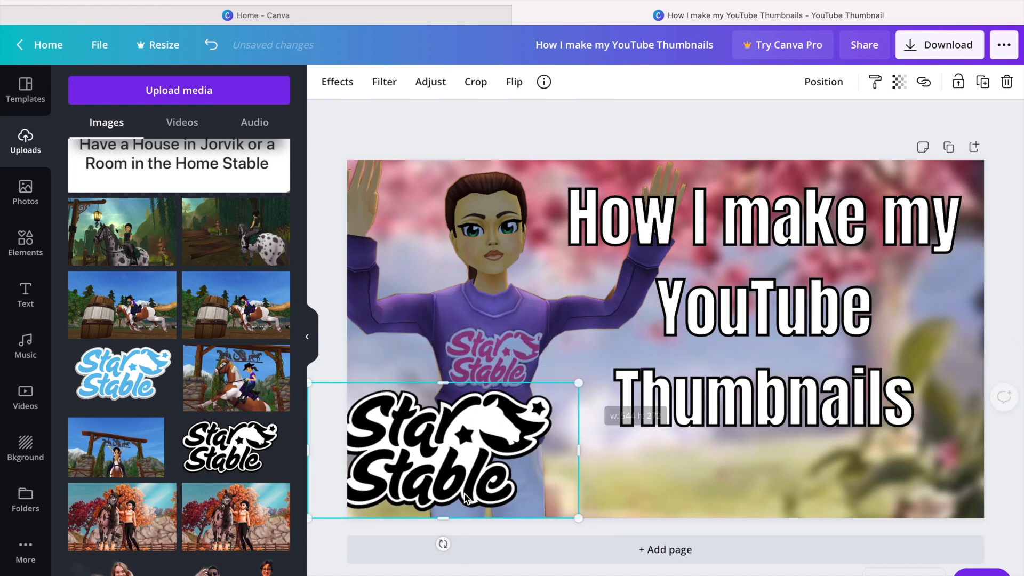
{"action": "left_click_drag", "start_coordinate": [482, 469], "coordinate": [502, 463]}
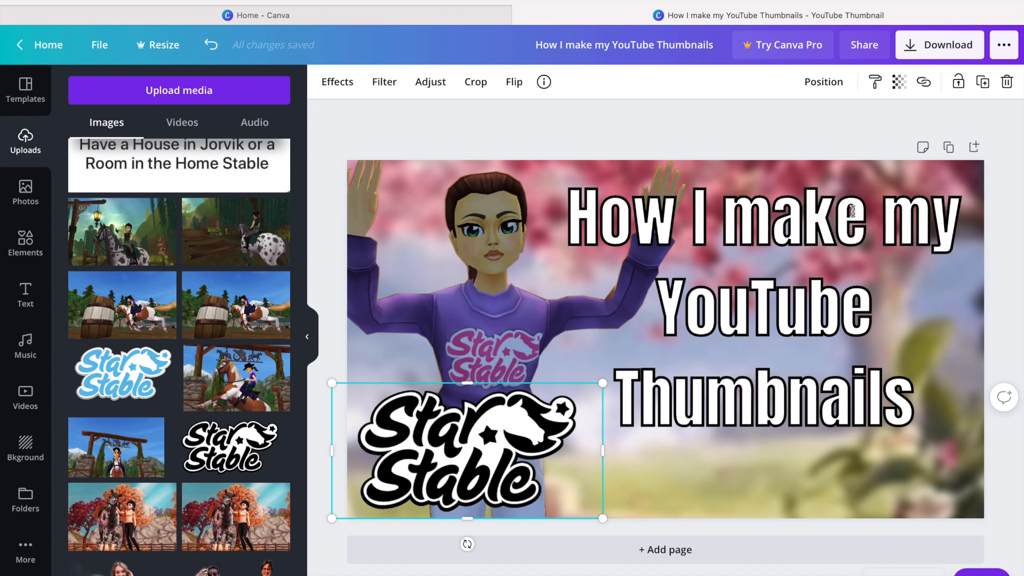
{"action": "left_click", "coordinate": [728, 131]}
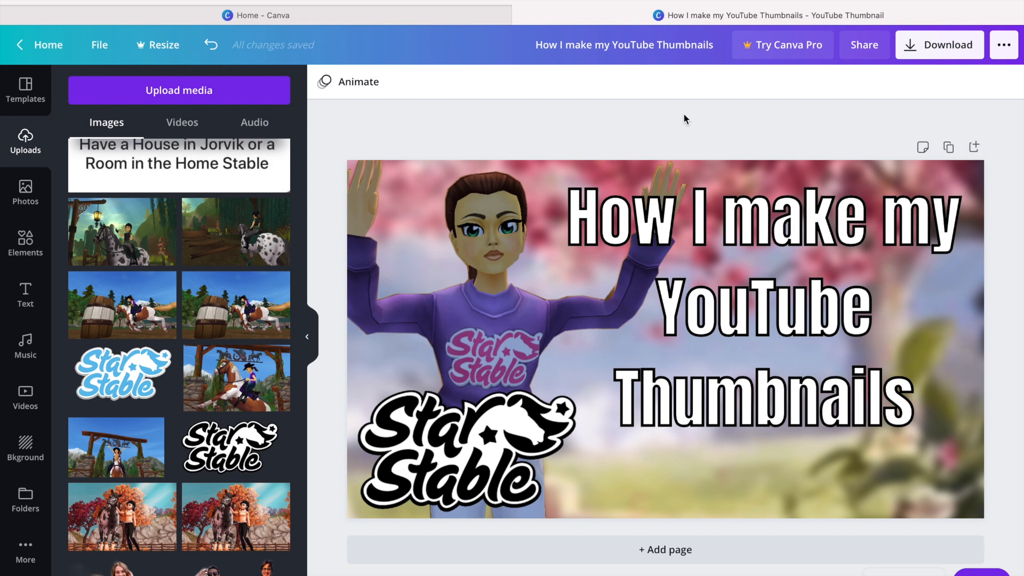
Step: Search the elements library for decor and browse the results
{"action": "left_click", "coordinate": [31, 237]}
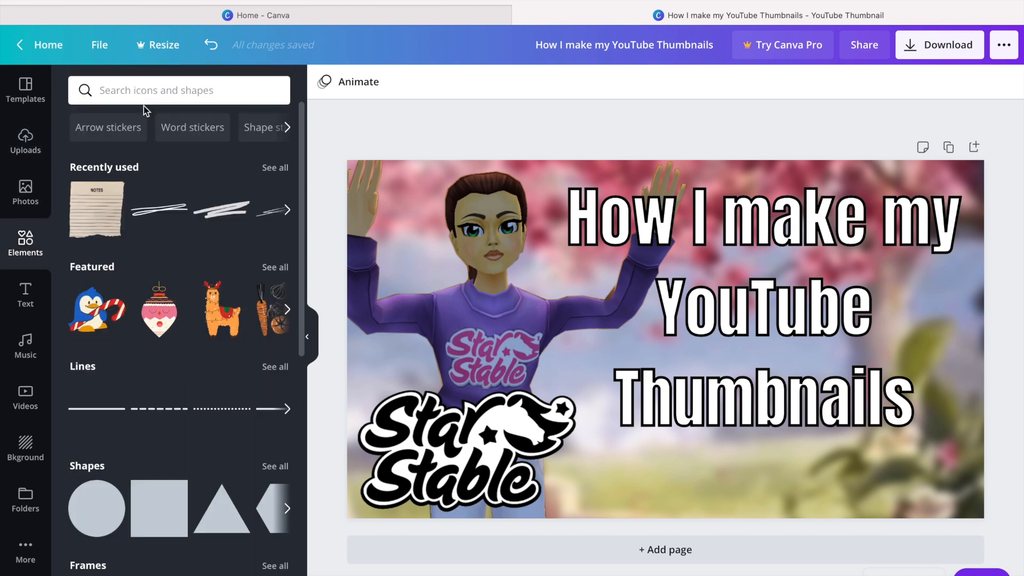
{"action": "left_click", "coordinate": [202, 89]}
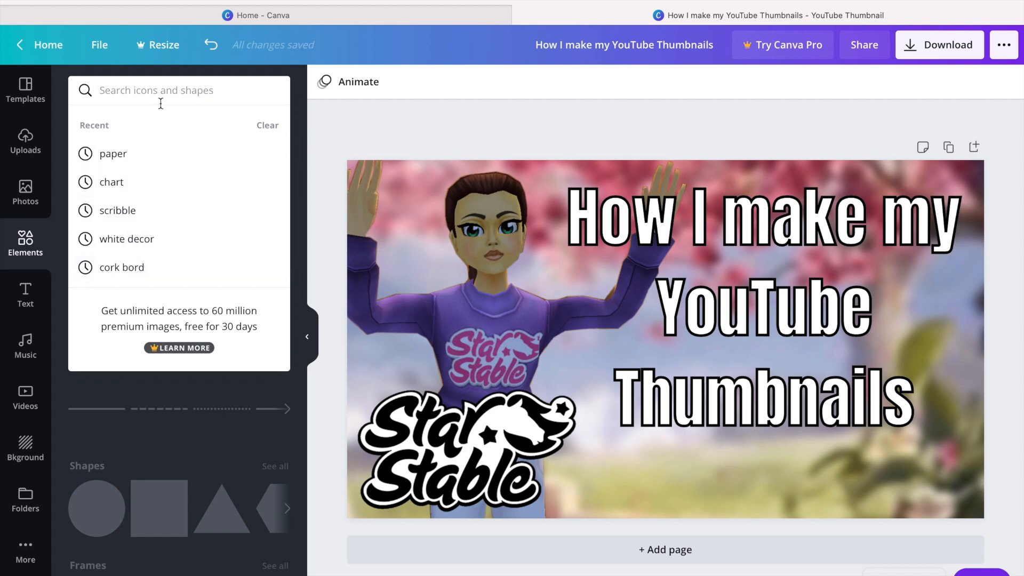
{"action": "type", "text": "decor"}
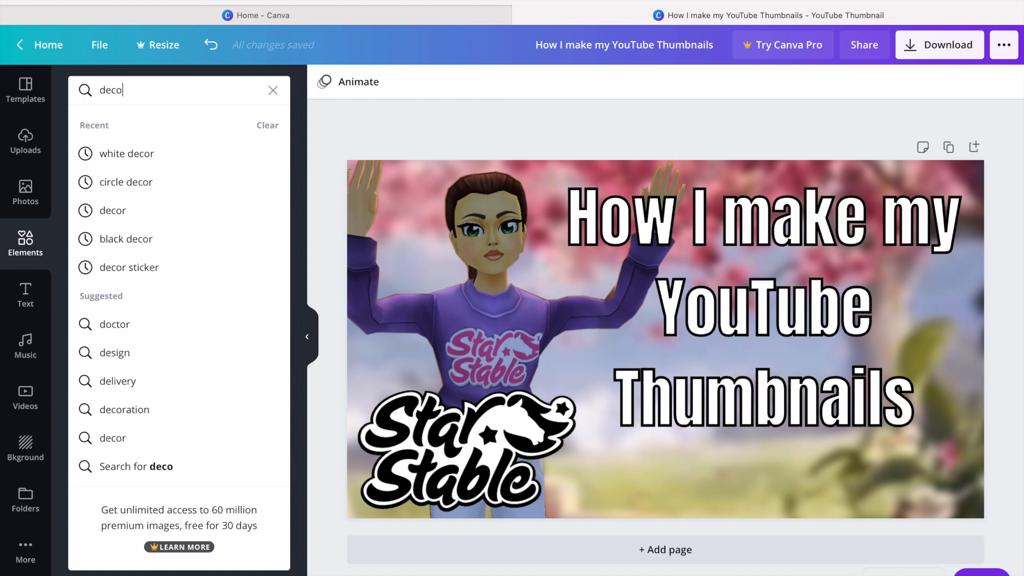
{"action": "key", "text": "Return"}
{"action": "scroll", "coordinate": [180, 243], "scroll_direction": "down", "scroll_amount": 3}
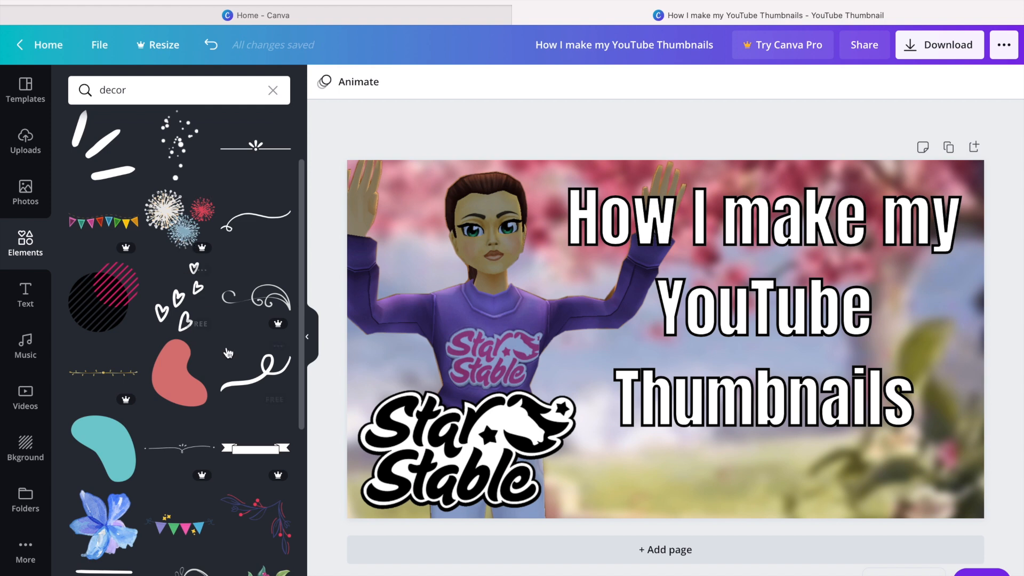
{"action": "scroll", "coordinate": [138, 256], "scroll_direction": "down", "scroll_amount": 3}
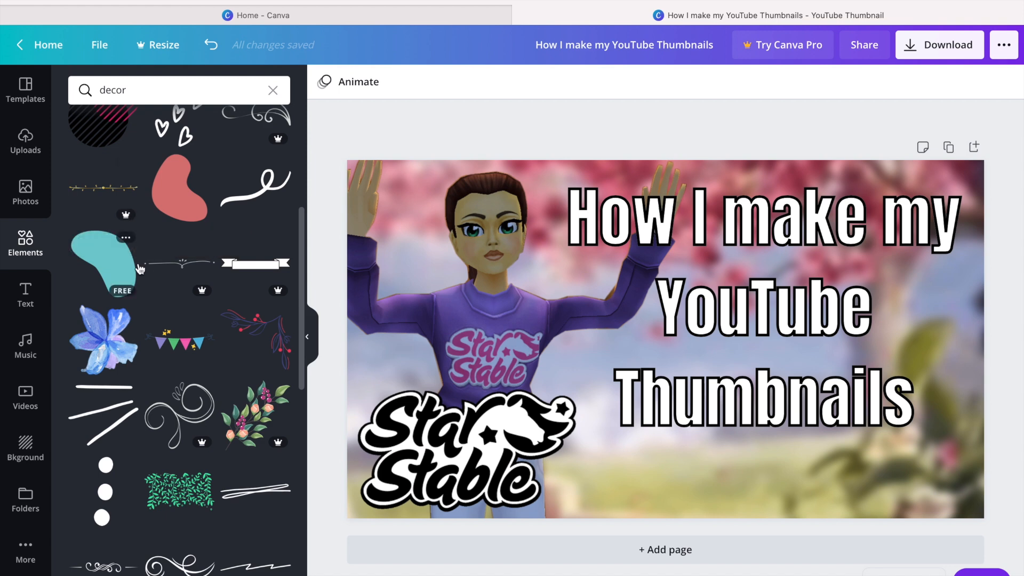
{"action": "scroll", "coordinate": [139, 272], "scroll_direction": "down", "scroll_amount": 3}
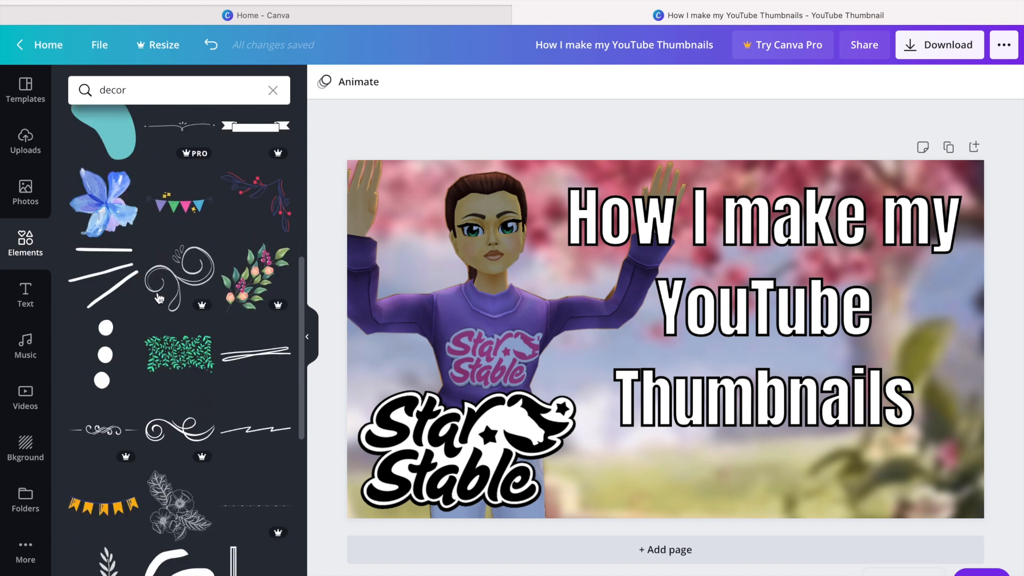
{"action": "scroll", "coordinate": [136, 291], "scroll_direction": "down", "scroll_amount": 3}
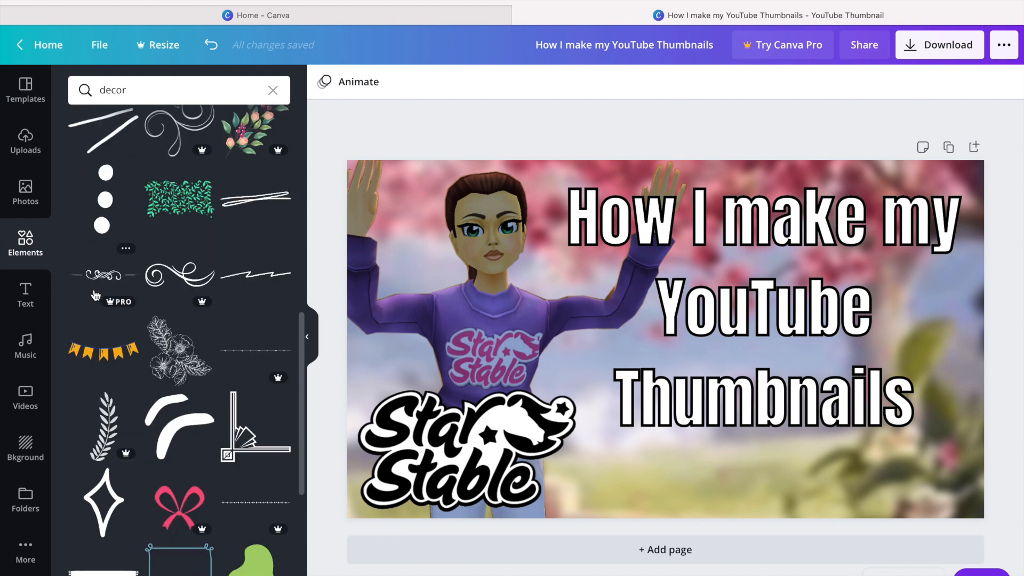
{"action": "left_click", "coordinate": [248, 212]}
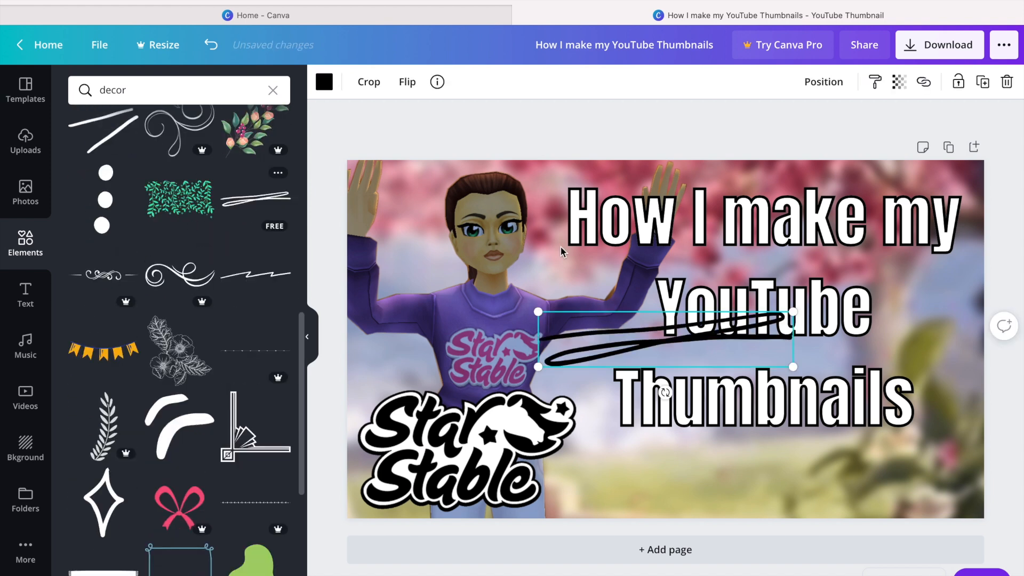
{"action": "left_click_drag", "start_coordinate": [717, 346], "coordinate": [793, 462]}
{"action": "mouse_move", "coordinate": [869, 483]}
{"action": "left_mouse_down"}
{"action": "mouse_move", "coordinate": [910, 516]}
{"action": "mouse_move", "coordinate": [952, 523]}
{"action": "left_mouse_up"}
{"action": "left_click_drag", "start_coordinate": [852, 479], "coordinate": [818, 485]}
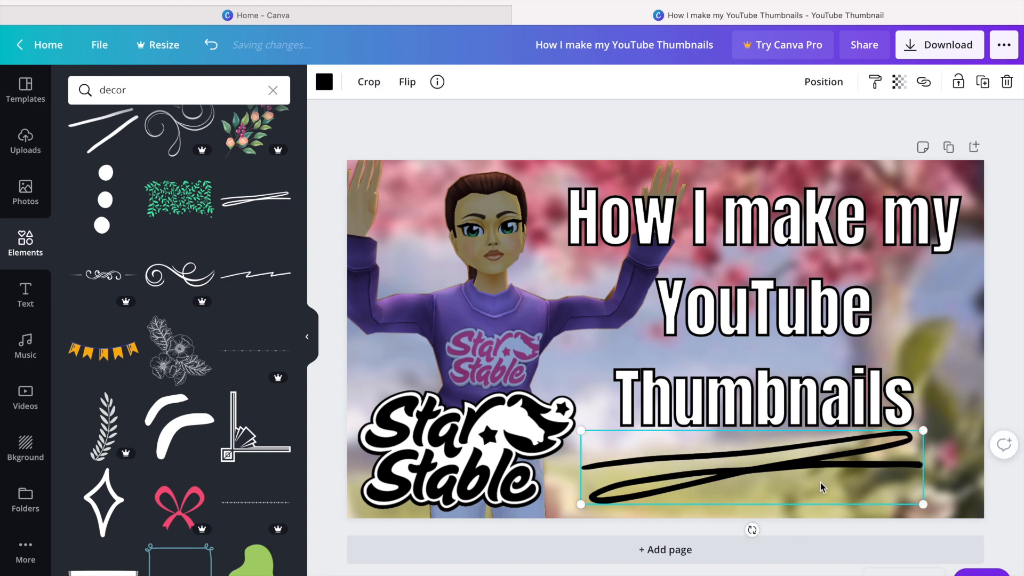
{"action": "key", "text": "Delete"}
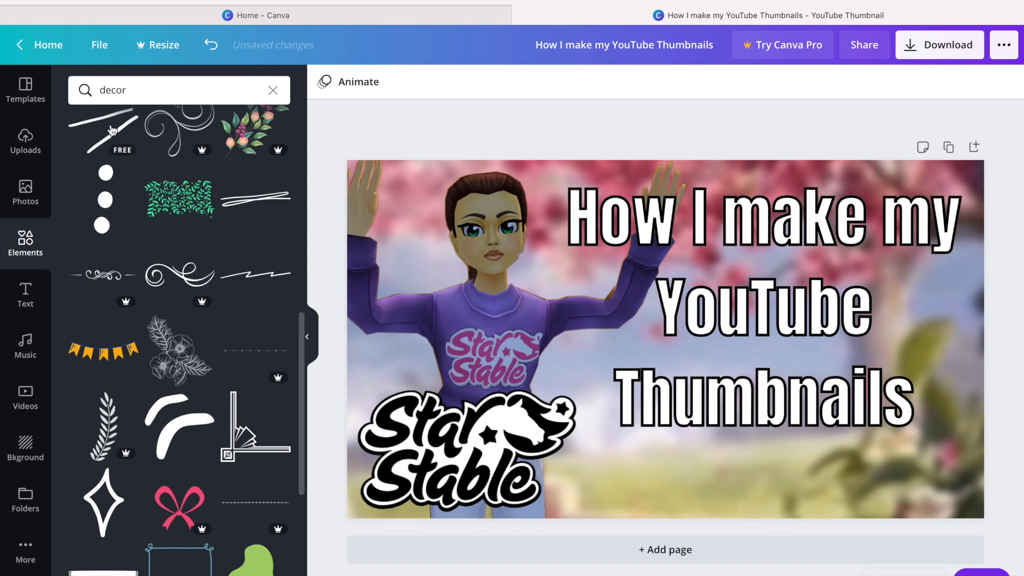
Step: Add the black scribble line decoration, enlarge it, and place it under the heading in the lower right
{"action": "left_click", "coordinate": [237, 210]}
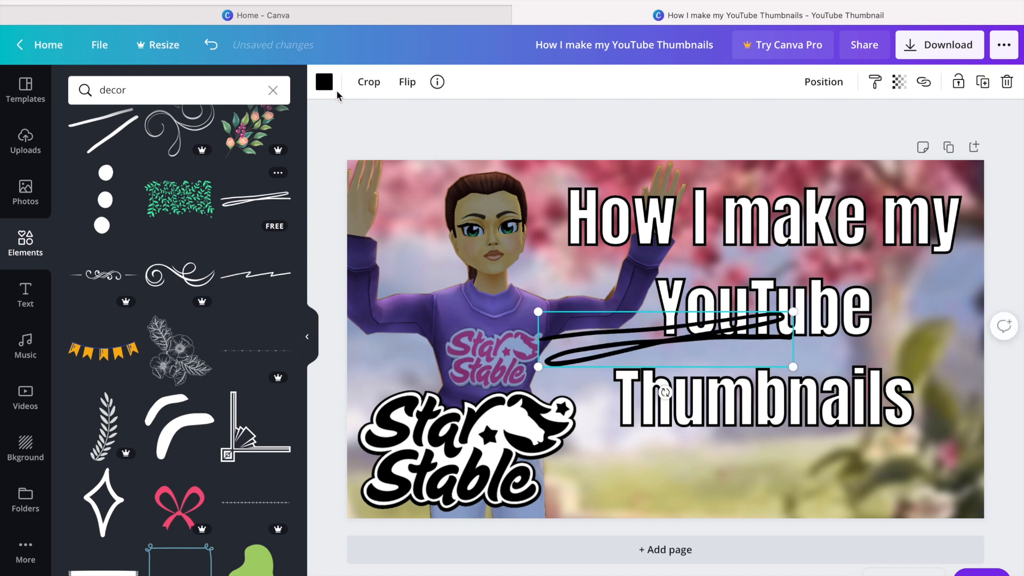
{"action": "left_click", "coordinate": [324, 82]}
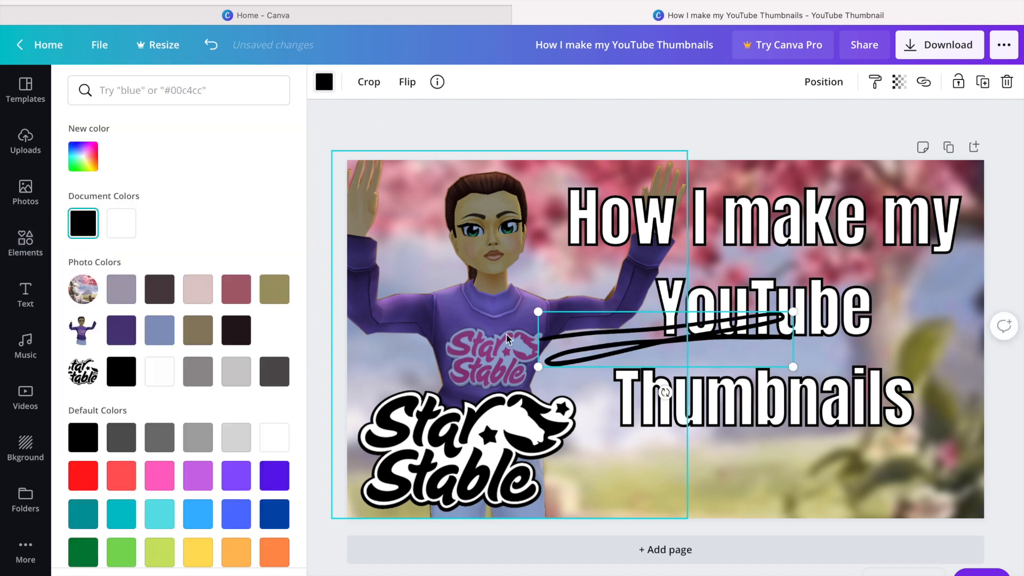
{"action": "left_click_drag", "start_coordinate": [702, 366], "coordinate": [767, 508]}
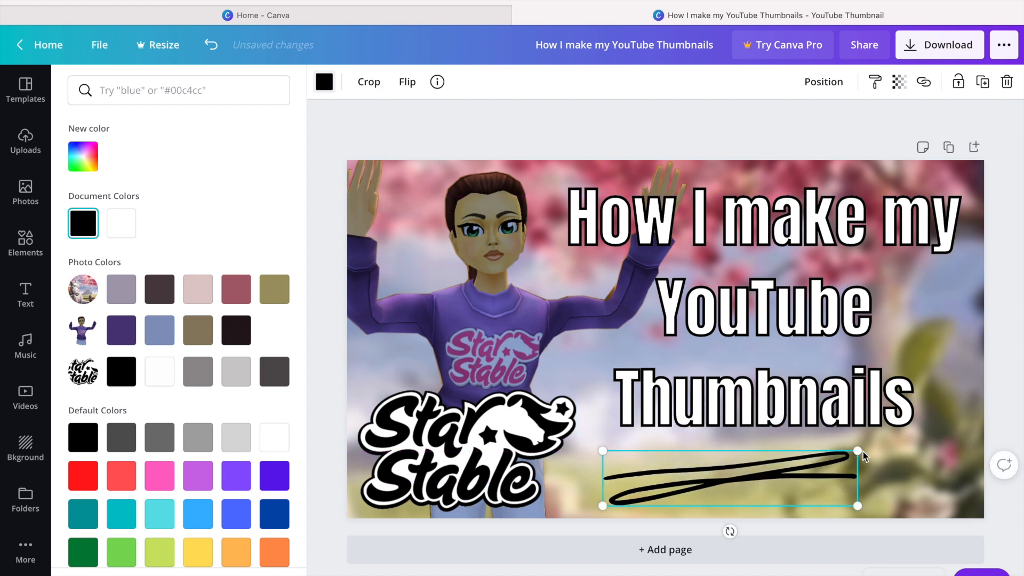
{"action": "mouse_move", "coordinate": [863, 451]}
{"action": "left_mouse_down"}
{"action": "mouse_move", "coordinate": [938, 460]}
{"action": "mouse_move", "coordinate": [951, 451]}
{"action": "left_mouse_up"}
{"action": "left_click_drag", "start_coordinate": [827, 481], "coordinate": [817, 478]}
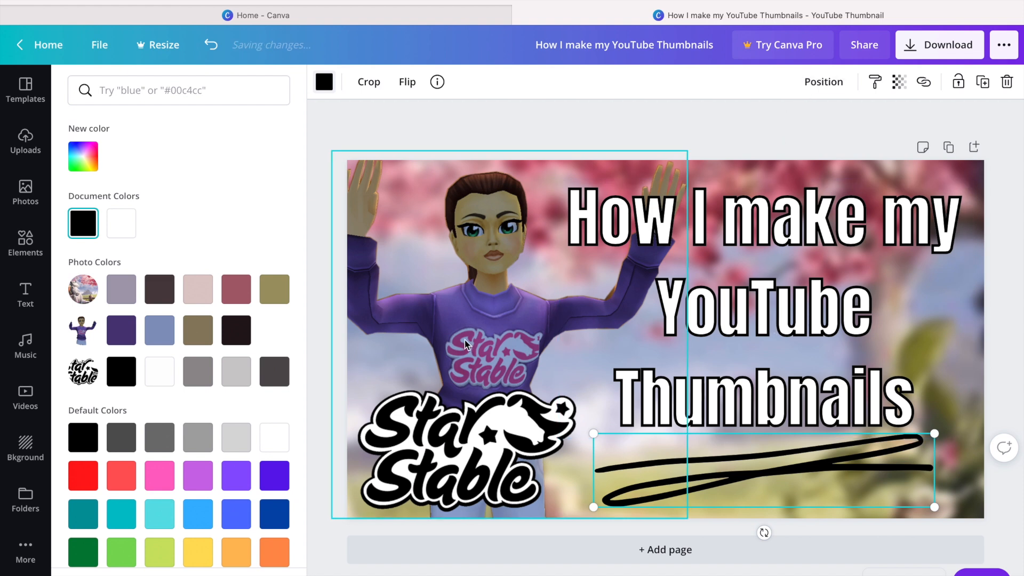
Step: Nudge the avatar up slightly and enlarge it a little from its lower left corner
{"action": "left_click_drag", "start_coordinate": [476, 286], "coordinate": [475, 276]}
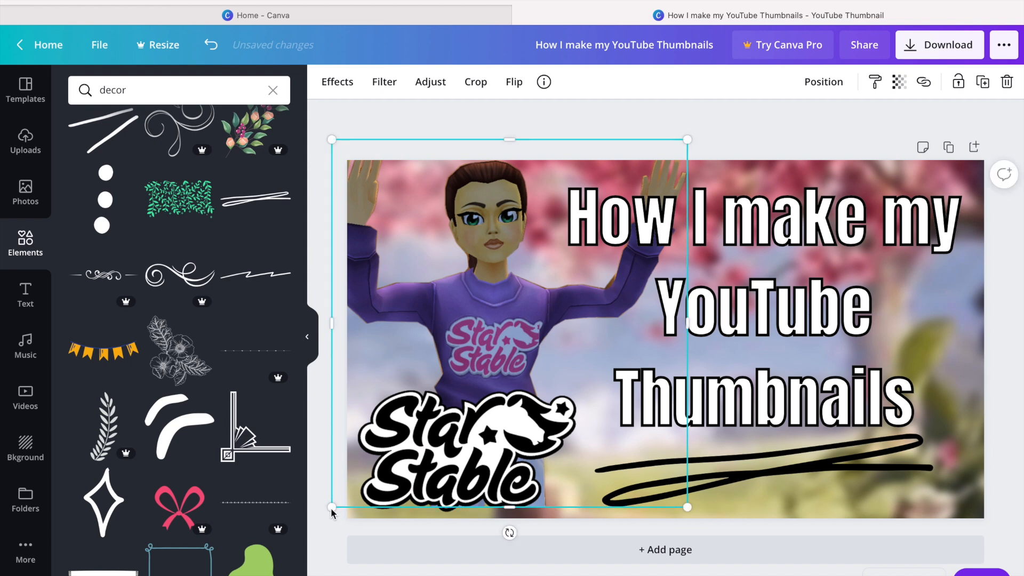
{"action": "left_click_drag", "start_coordinate": [334, 504], "coordinate": [327, 514]}
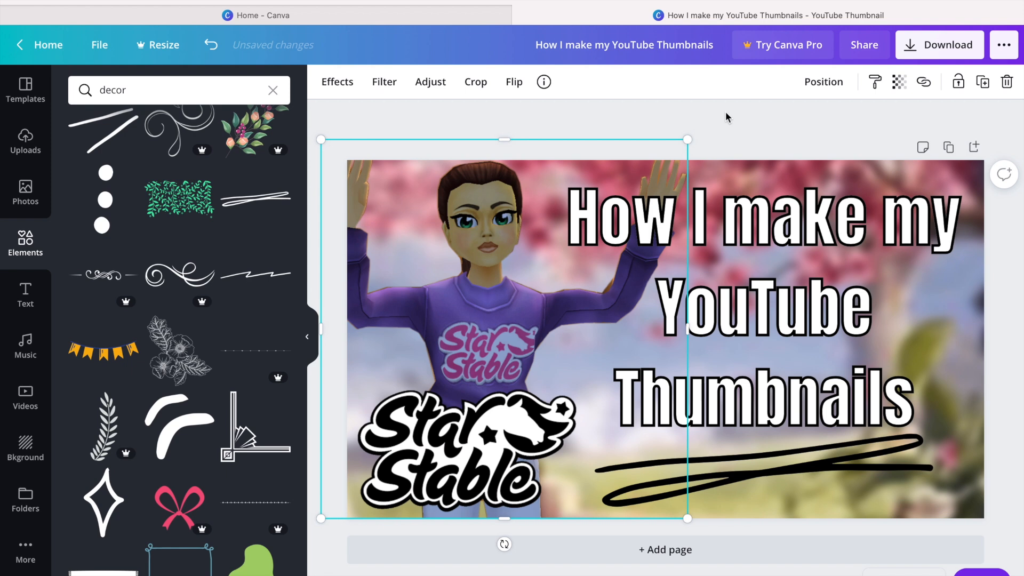
{"action": "left_click", "coordinate": [725, 113]}
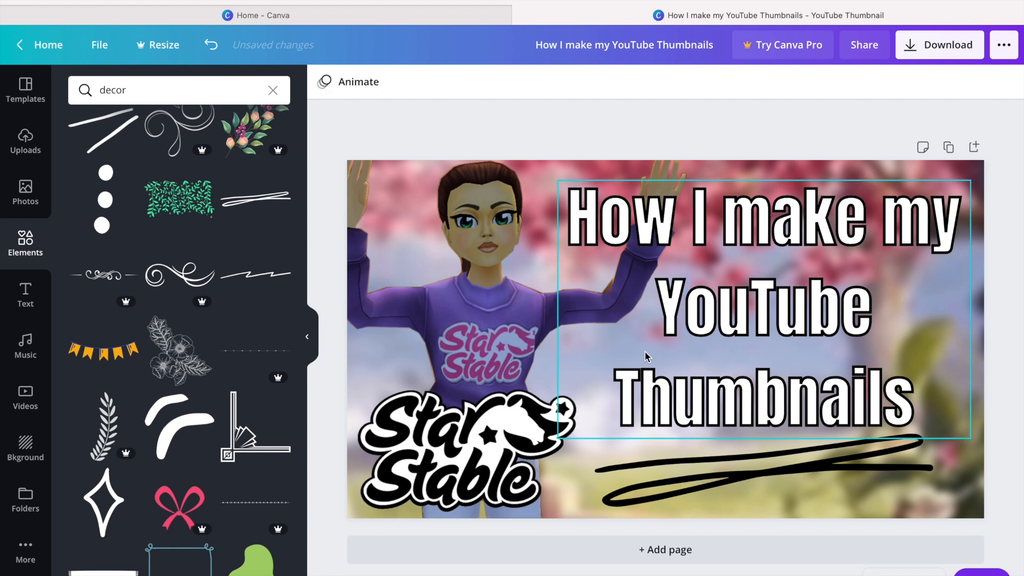
Step: Add the four-point sparkle decoration from the decor results, shrink it, and place it to the right of "YouTube"
{"action": "scroll", "coordinate": [161, 322], "scroll_direction": "down", "scroll_amount": 4}
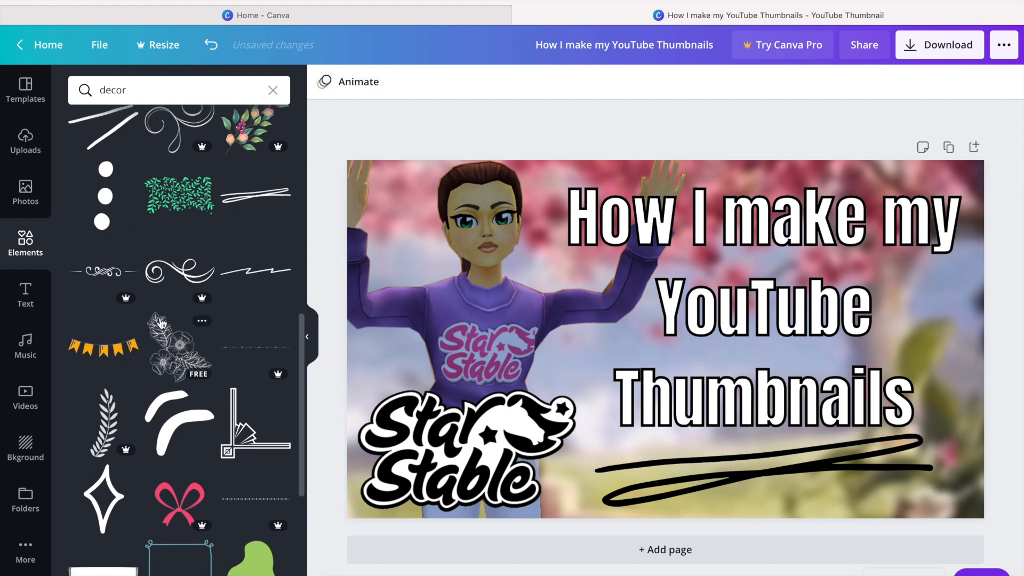
{"action": "scroll", "coordinate": [161, 323], "scroll_direction": "down", "scroll_amount": 1}
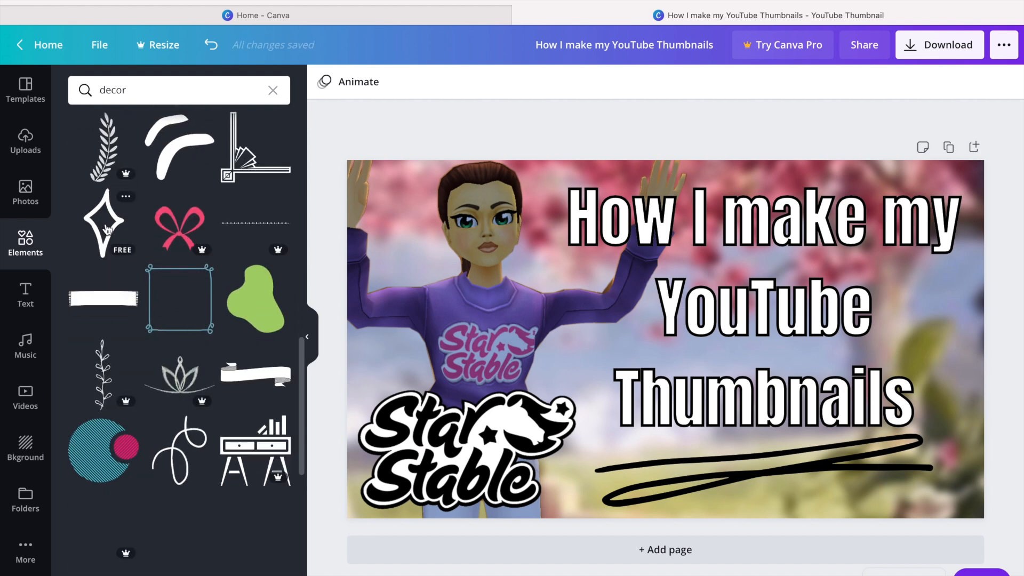
{"action": "left_click", "coordinate": [104, 222]}
{"action": "left_click_drag", "start_coordinate": [687, 346], "coordinate": [928, 321]}
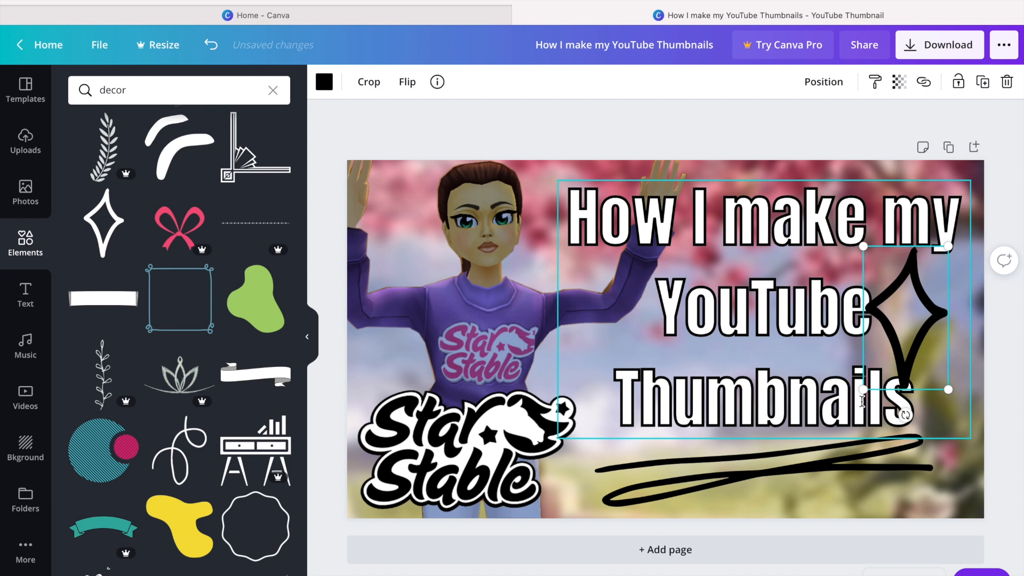
{"action": "left_click_drag", "start_coordinate": [863, 389], "coordinate": [896, 334]}
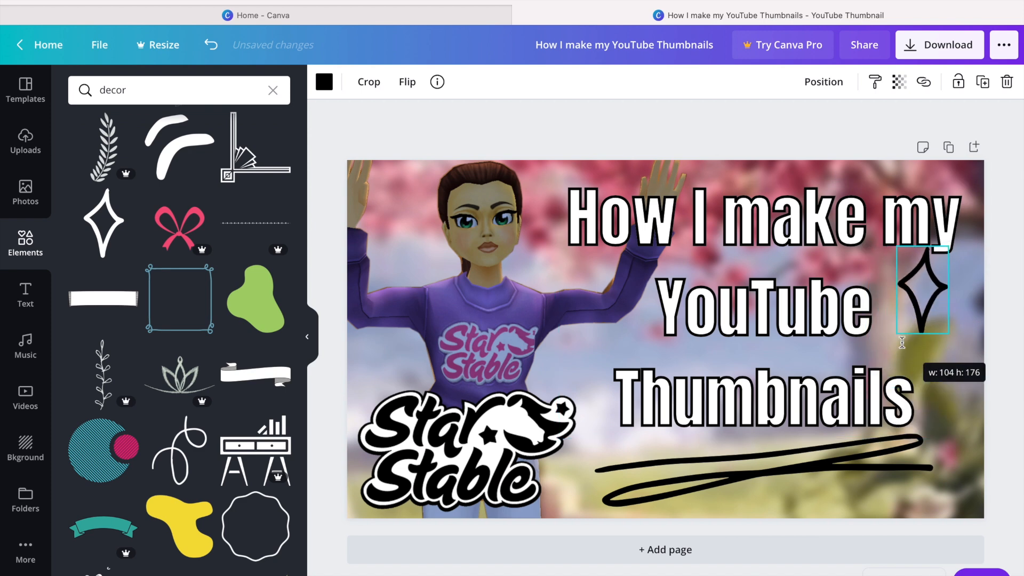
{"action": "left_click_drag", "start_coordinate": [921, 273], "coordinate": [920, 290]}
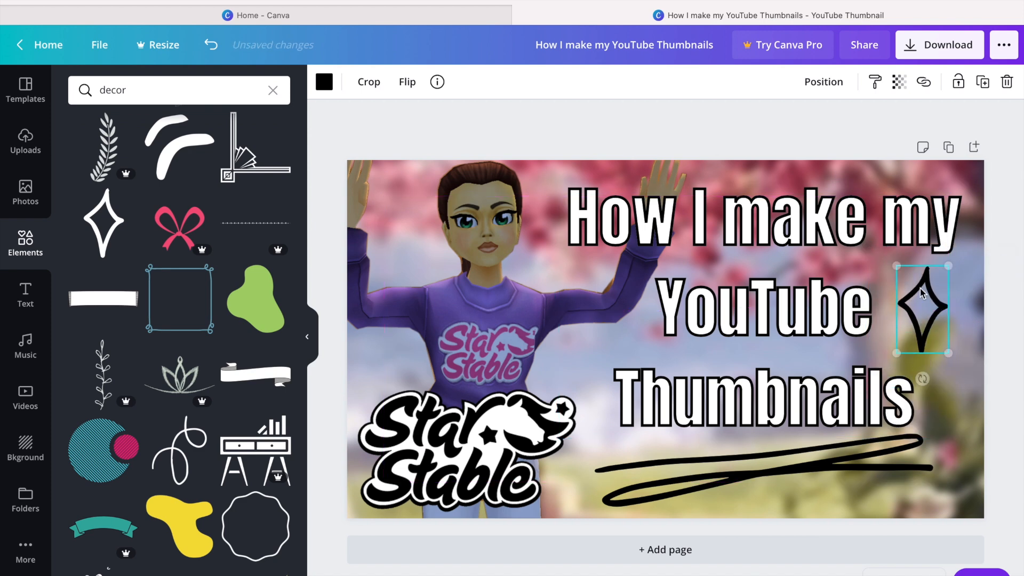
Step: Duplicate the sparkle and move the copy to the left of "YouTube"
{"action": "key", "text": "super+d"}
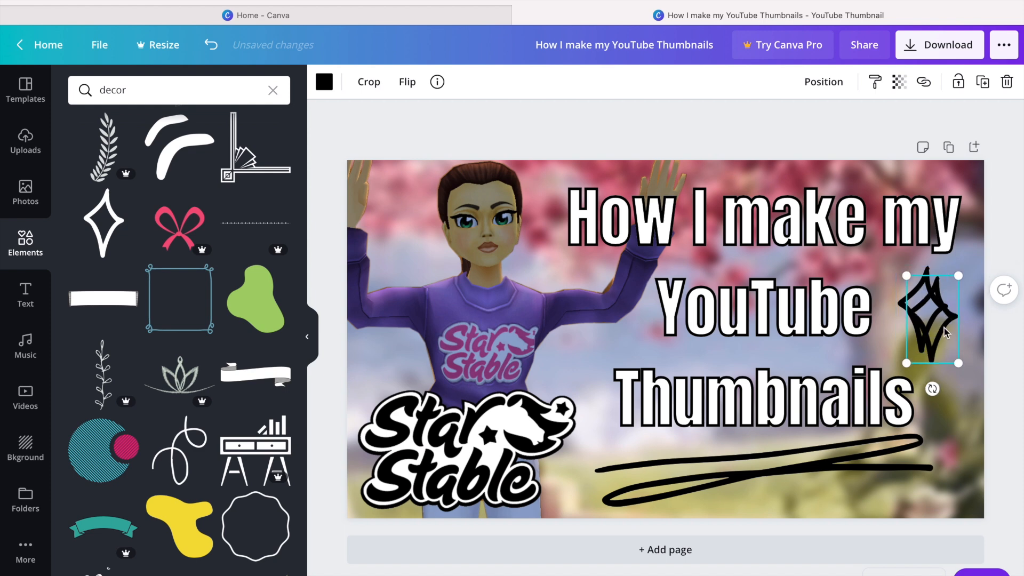
{"action": "left_click_drag", "start_coordinate": [947, 335], "coordinate": [616, 317]}
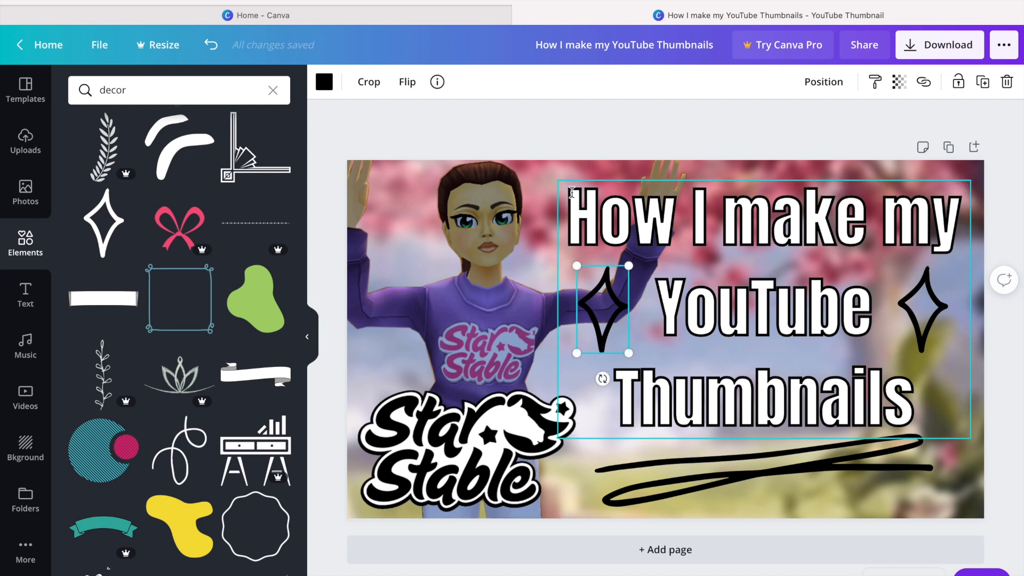
{"action": "left_click", "coordinate": [582, 126]}
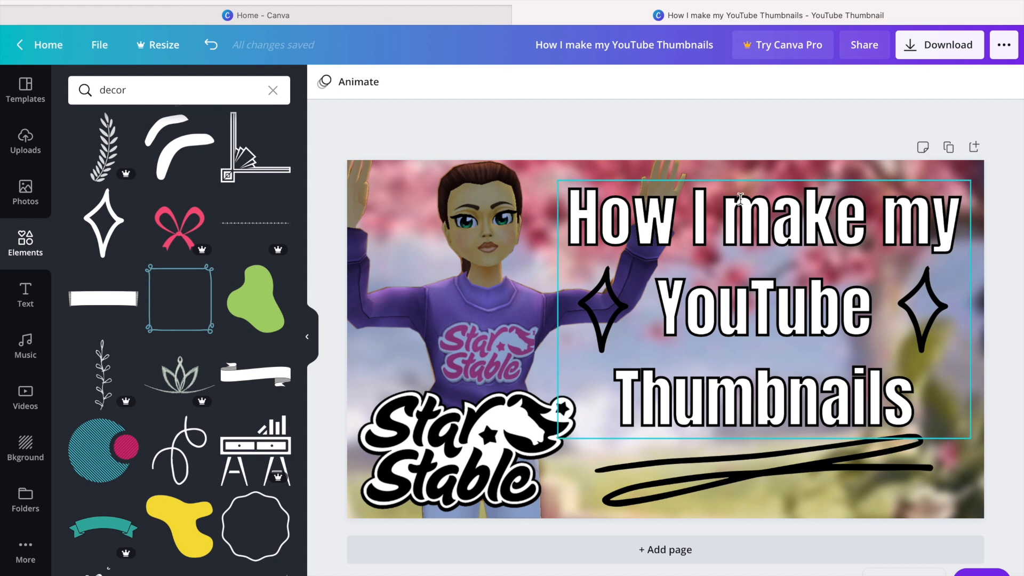
Step: Open the download options and choose JPG as the file type
{"action": "left_click", "coordinate": [927, 46]}
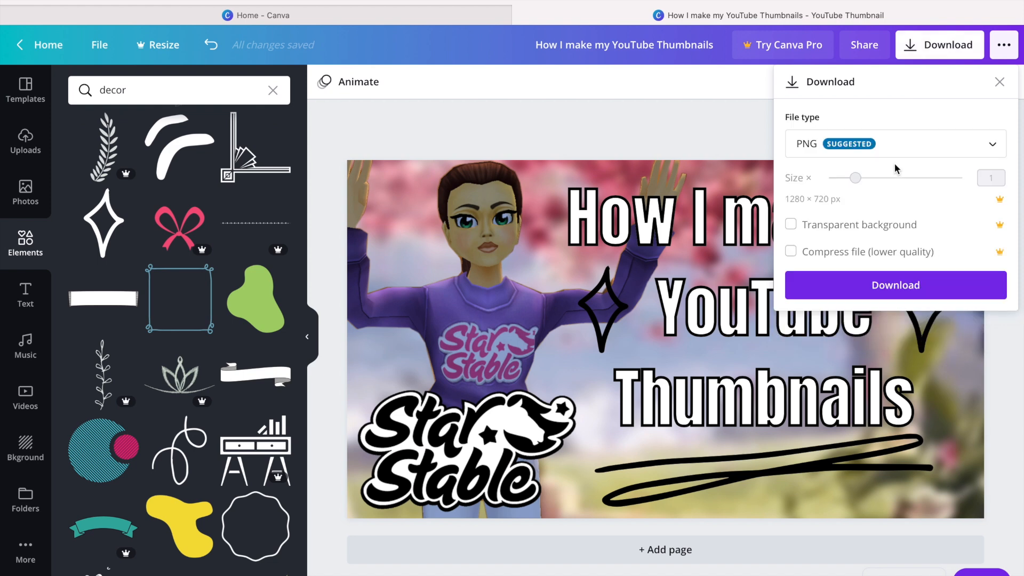
{"action": "left_click", "coordinate": [925, 151]}
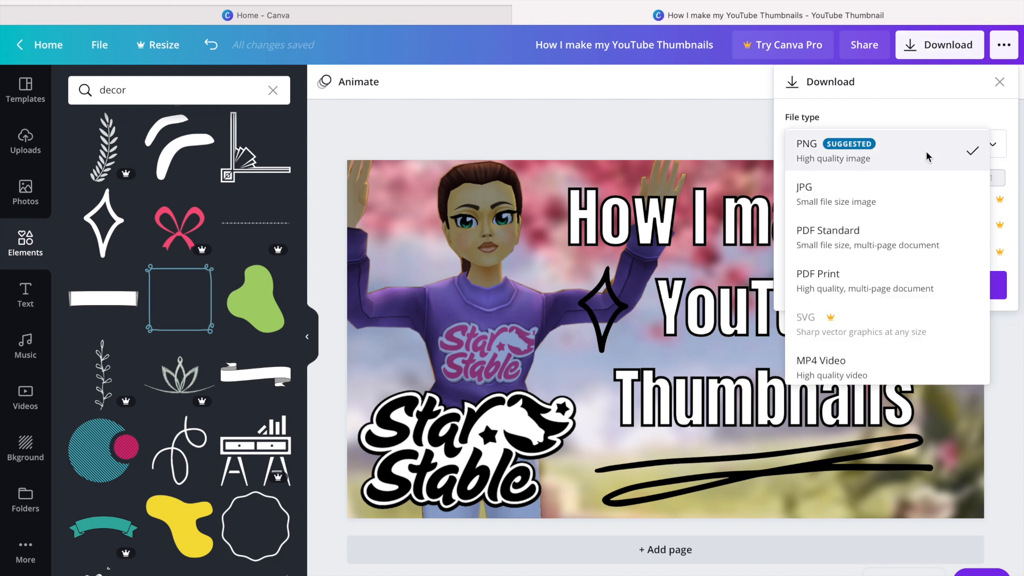
{"action": "left_click", "coordinate": [883, 198]}
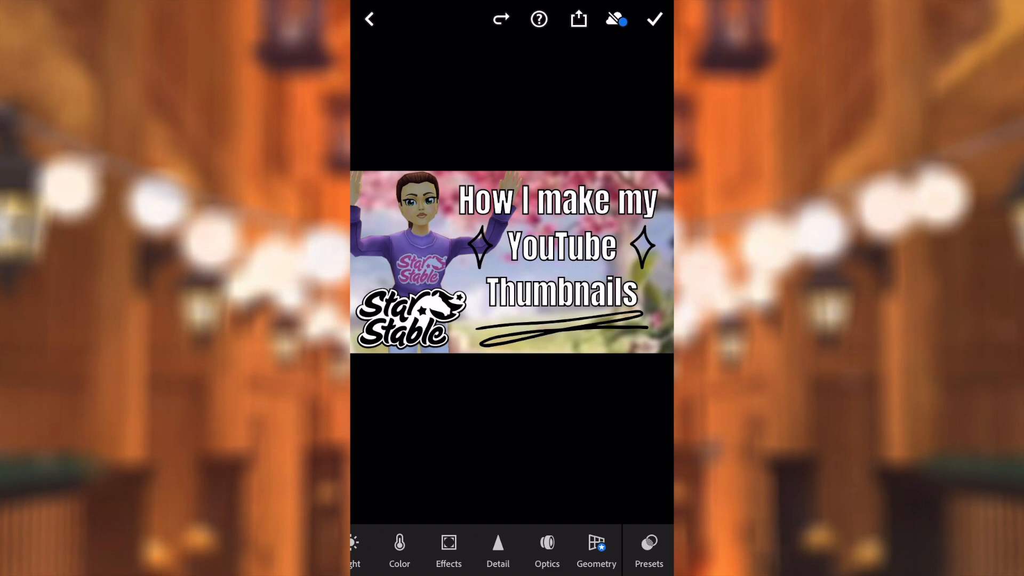
Step: Browse the Light and Color adjustment panels for the exported thumbnail in the photo editor
{"action": "scroll", "coordinate": [512, 550], "scroll_direction": "left", "scroll_amount": 5}
{"action": "scroll", "coordinate": [512, 550], "scroll_direction": "right", "scroll_amount": 3}
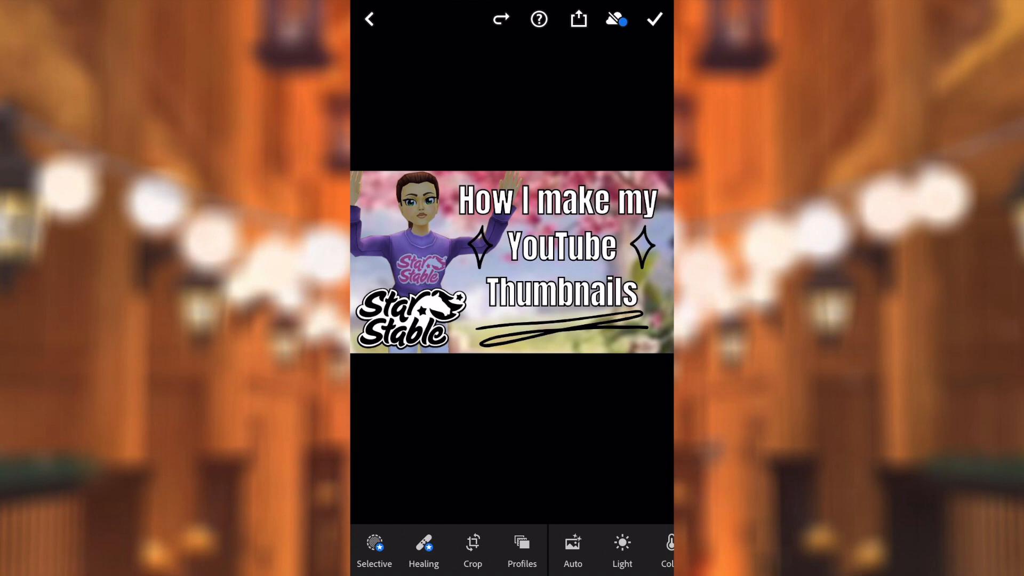
{"action": "left_click", "coordinate": [495, 549]}
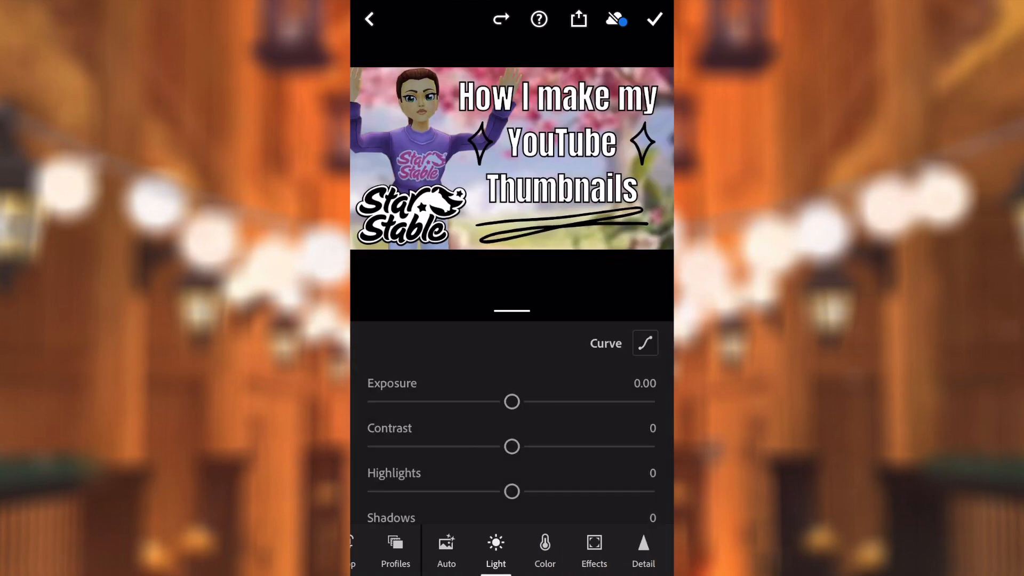
{"action": "left_click", "coordinate": [544, 549]}
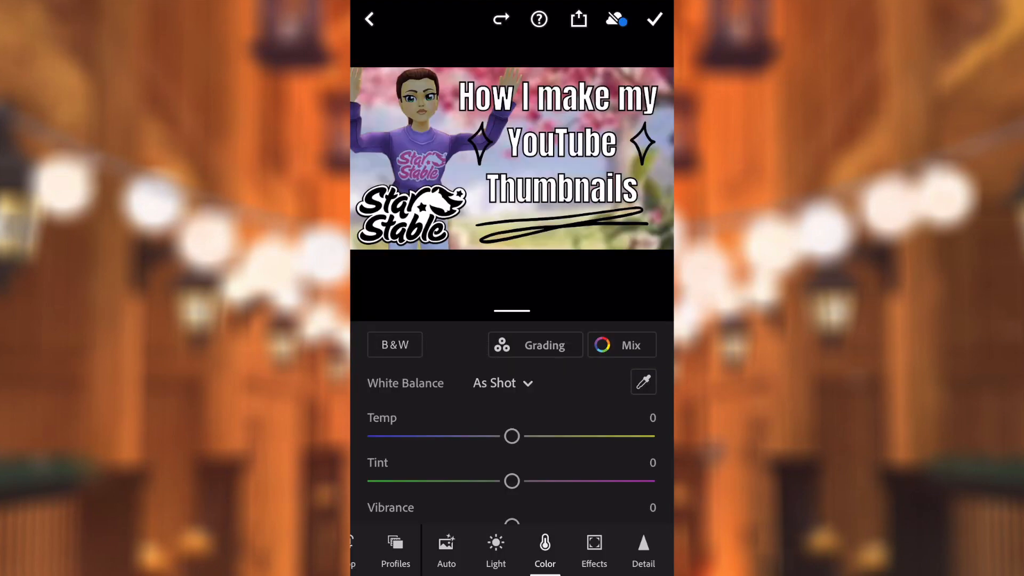
{"action": "scroll", "coordinate": [512, 552], "scroll_direction": "right", "scroll_amount": 3}
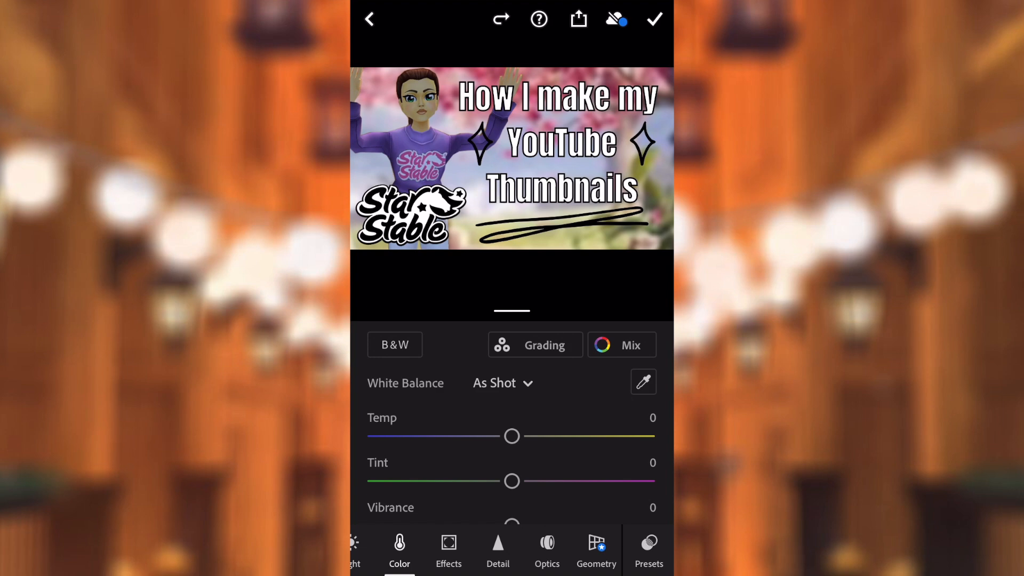
Step: Open the user presets and try bailey, blue light and blue toned down, ending with blue toned down applied
{"action": "left_click", "coordinate": [649, 550]}
{"action": "scroll", "coordinate": [512, 446], "scroll_direction": "down", "scroll_amount": 5}
{"action": "scroll", "coordinate": [512, 447], "scroll_direction": "up", "scroll_amount": 5}
{"action": "scroll", "coordinate": [511, 447], "scroll_direction": "down", "scroll_amount": 5}
{"action": "scroll", "coordinate": [512, 447], "scroll_direction": "up", "scroll_amount": 5}
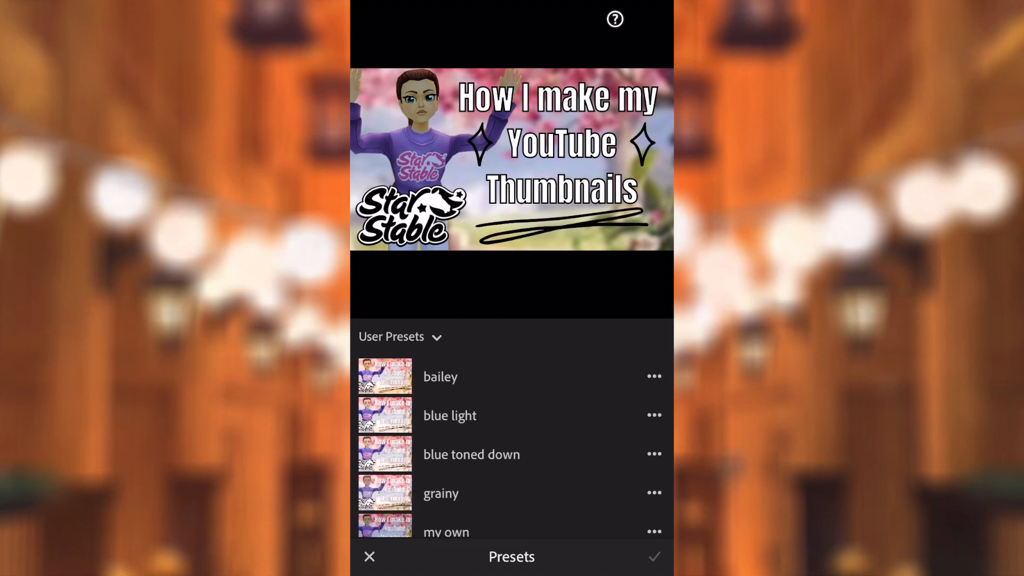
{"action": "left_click", "coordinate": [440, 376]}
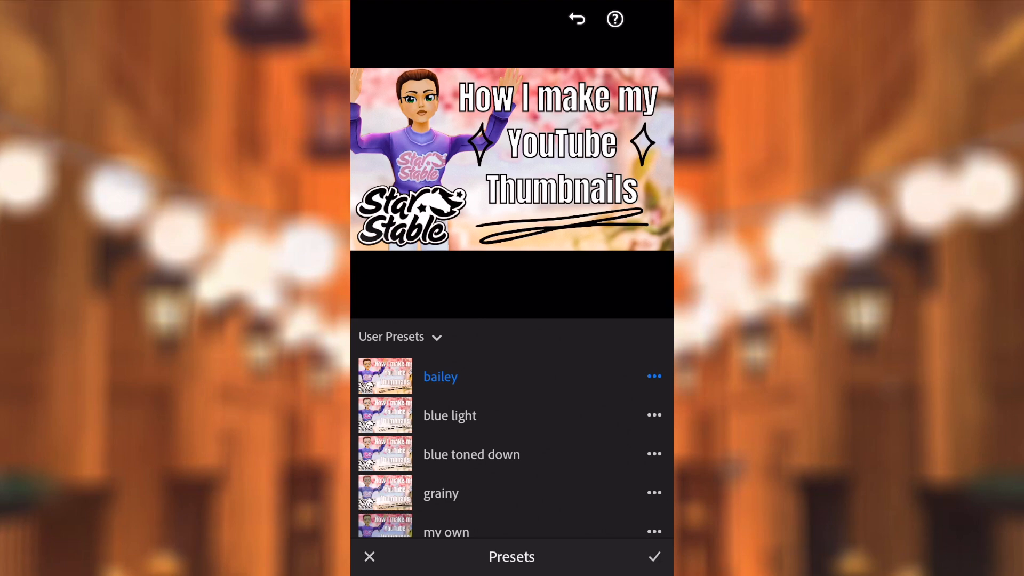
{"action": "left_click", "coordinate": [450, 416]}
{"action": "left_click", "coordinate": [471, 455]}
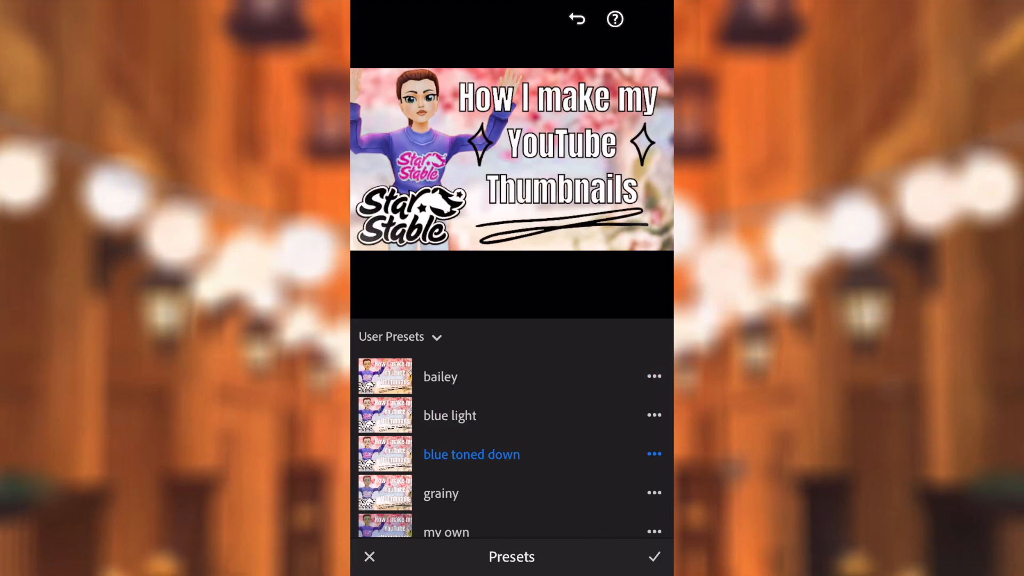
{"action": "left_click", "coordinate": [450, 415]}
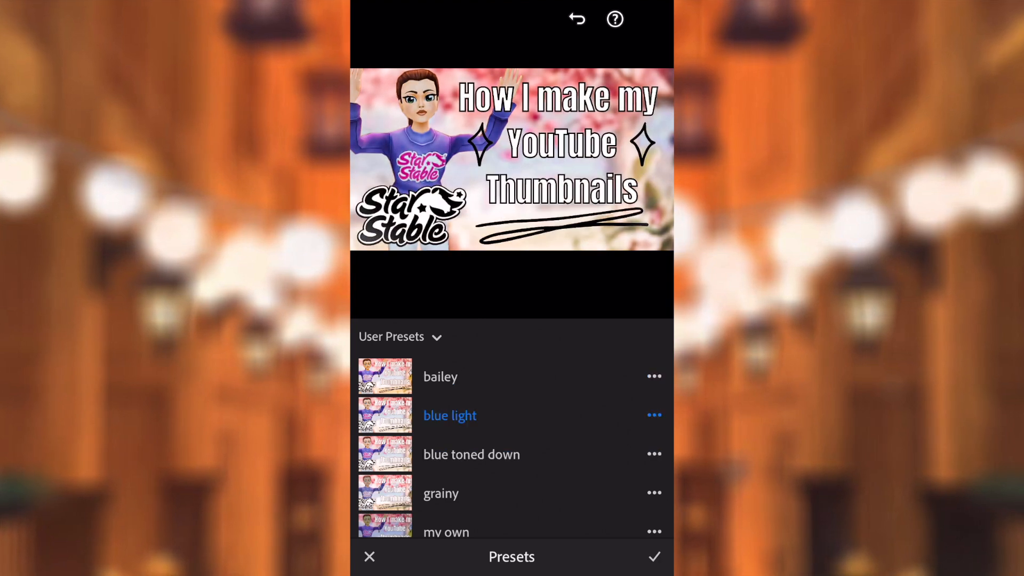
{"action": "left_click", "coordinate": [471, 454]}
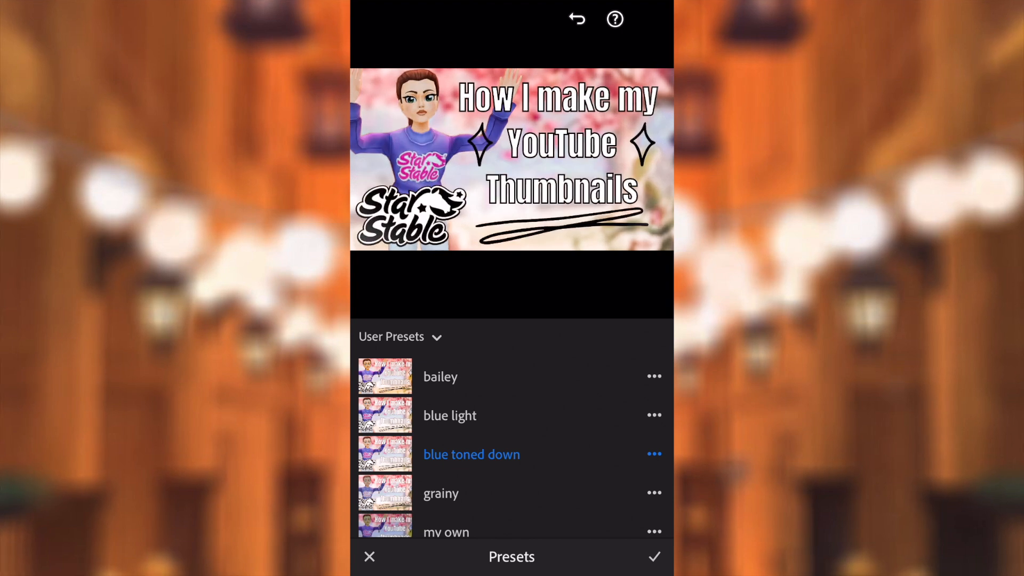
{"action": "left_click", "coordinate": [440, 376]}
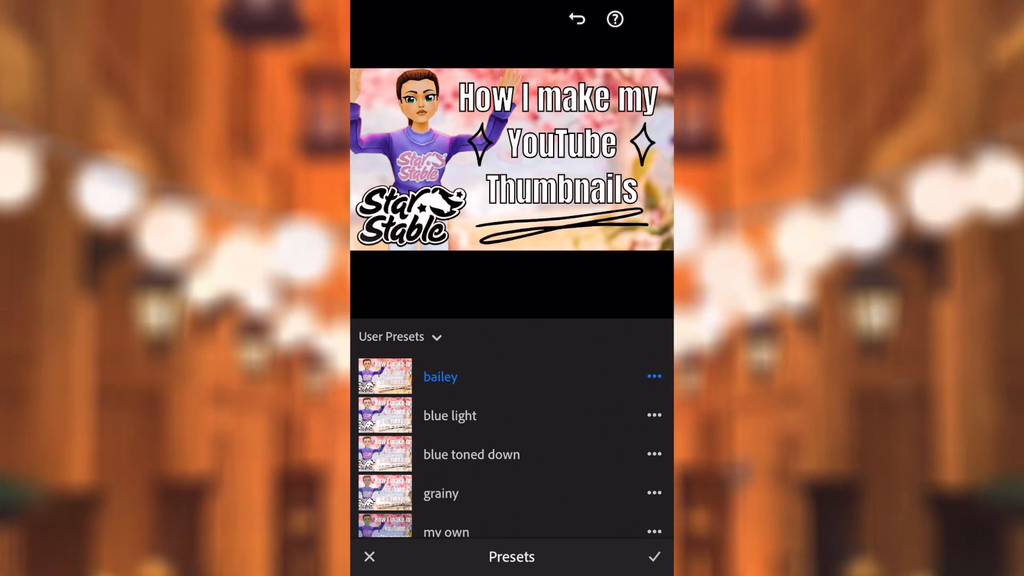
{"action": "left_click", "coordinate": [471, 454]}
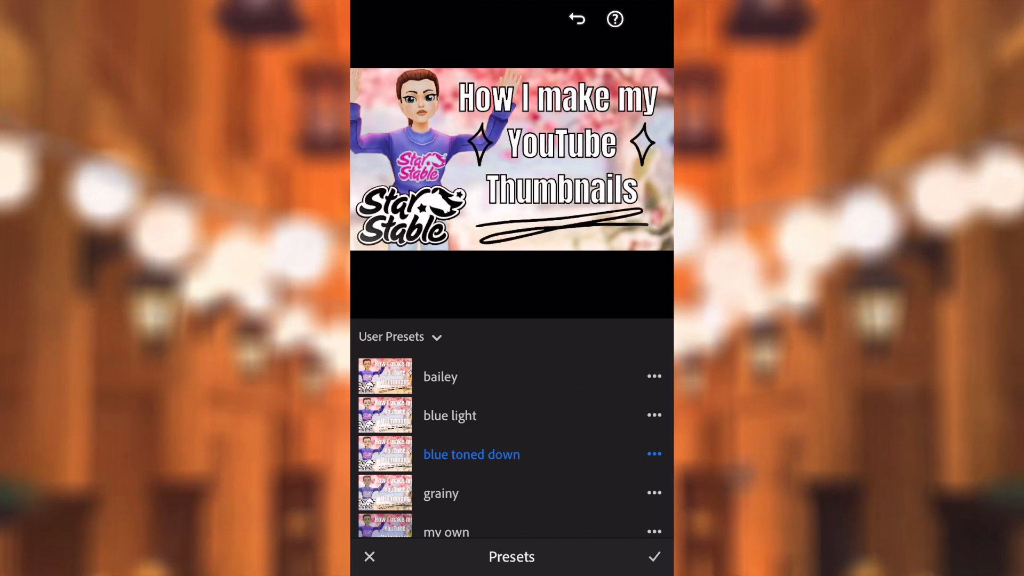
{"action": "left_click", "coordinate": [441, 376]}
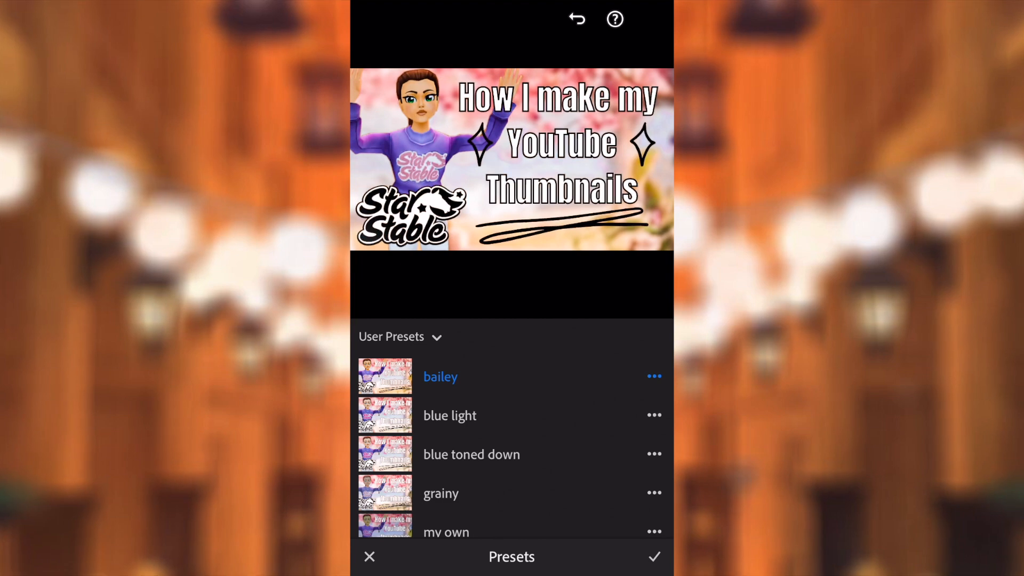
{"action": "left_click", "coordinate": [471, 455]}
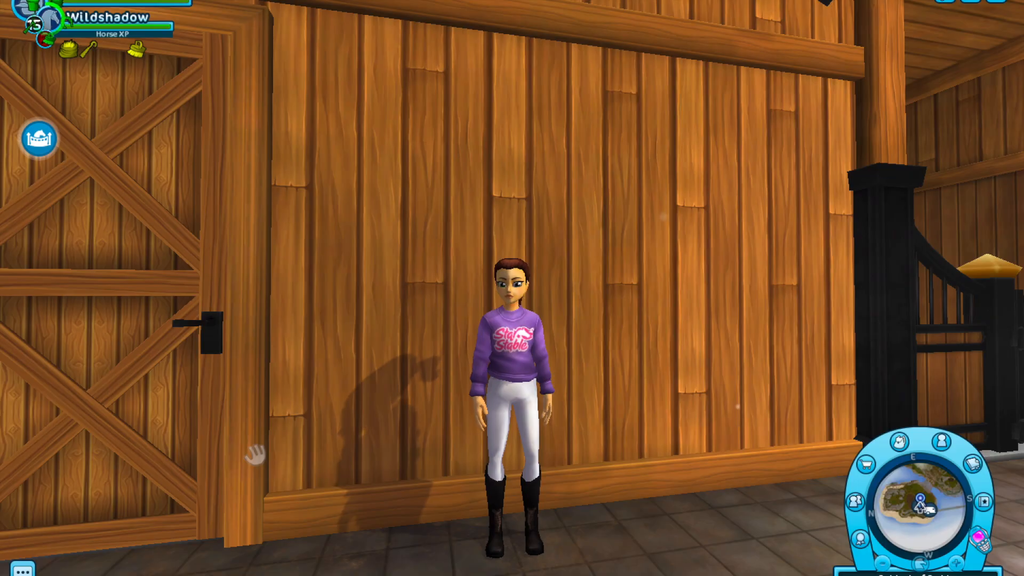
Step: Turn the game camera toward the avatar and make her perform the /wave emote from the chat emotes
{"action": "left_click_drag", "start_coordinate": [256, 454], "coordinate": [276, 455]}
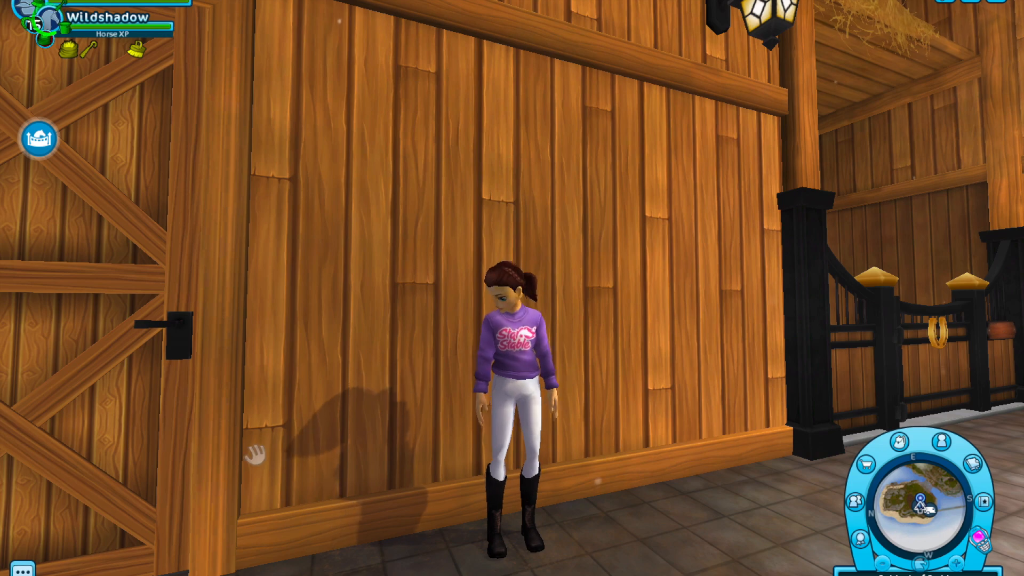
{"action": "left_click_drag", "start_coordinate": [609, 450], "coordinate": [630, 451]}
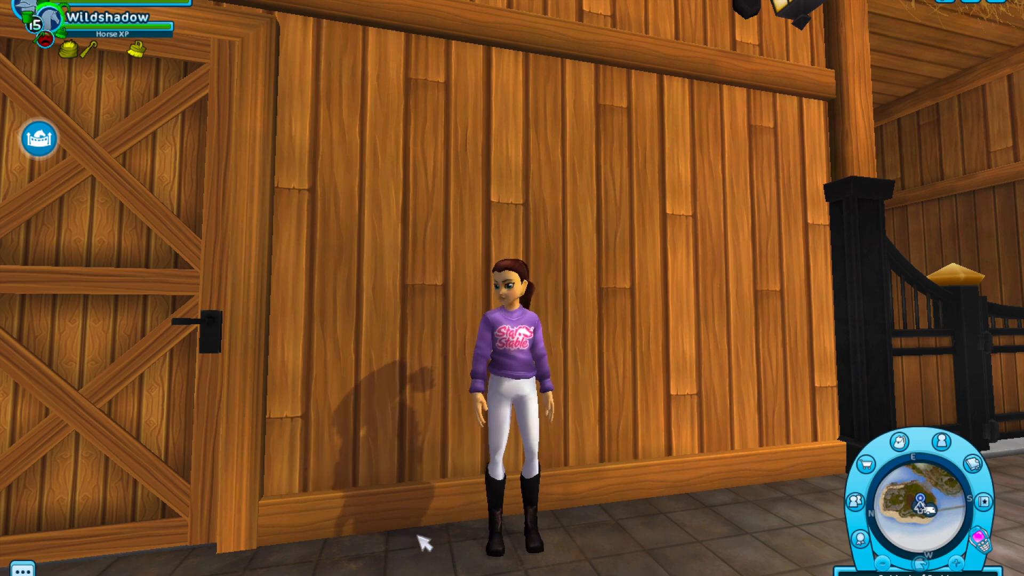
{"action": "left_click", "coordinate": [23, 568]}
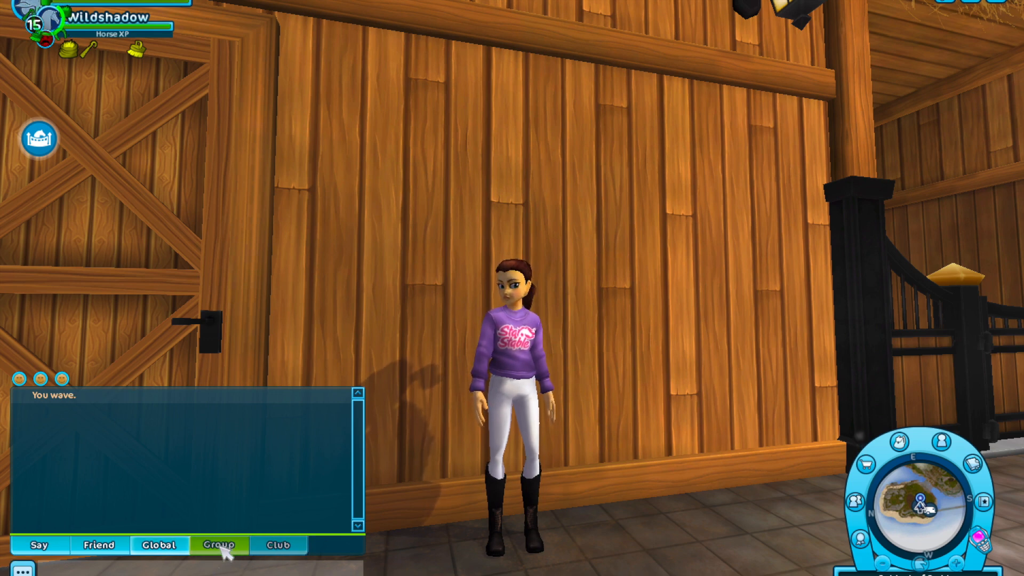
{"action": "left_click", "coordinate": [63, 380]}
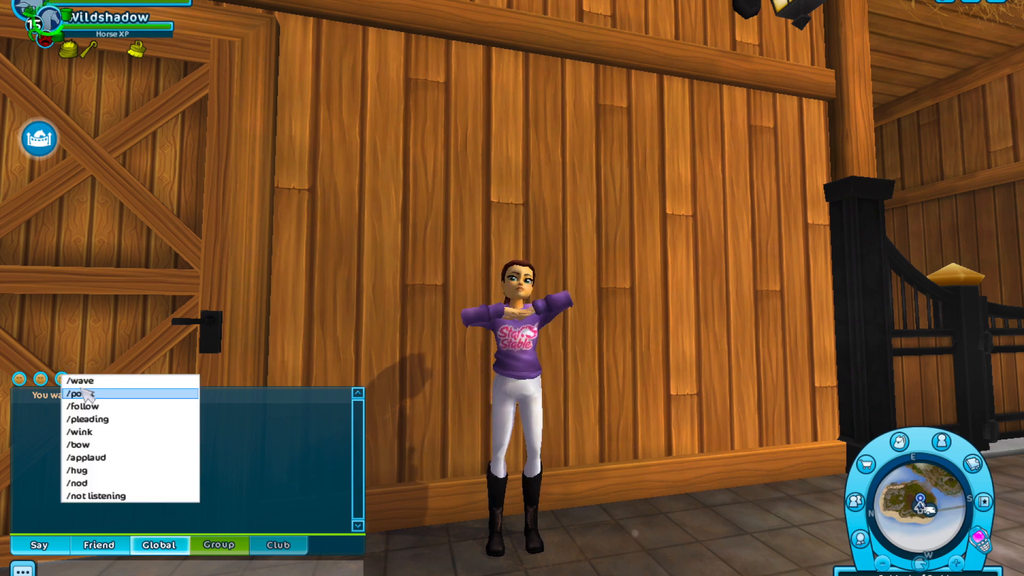
{"action": "left_click", "coordinate": [91, 383]}
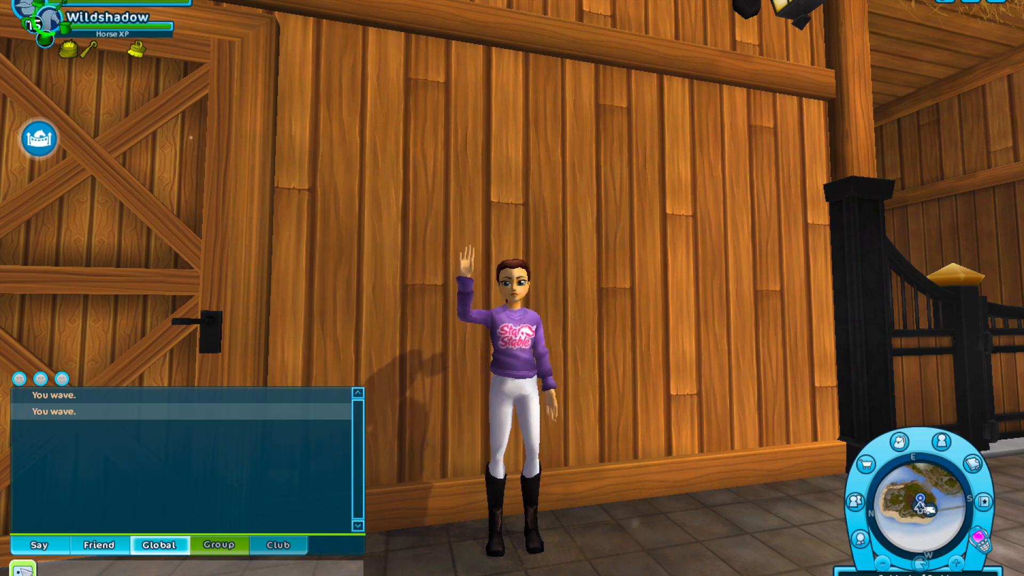